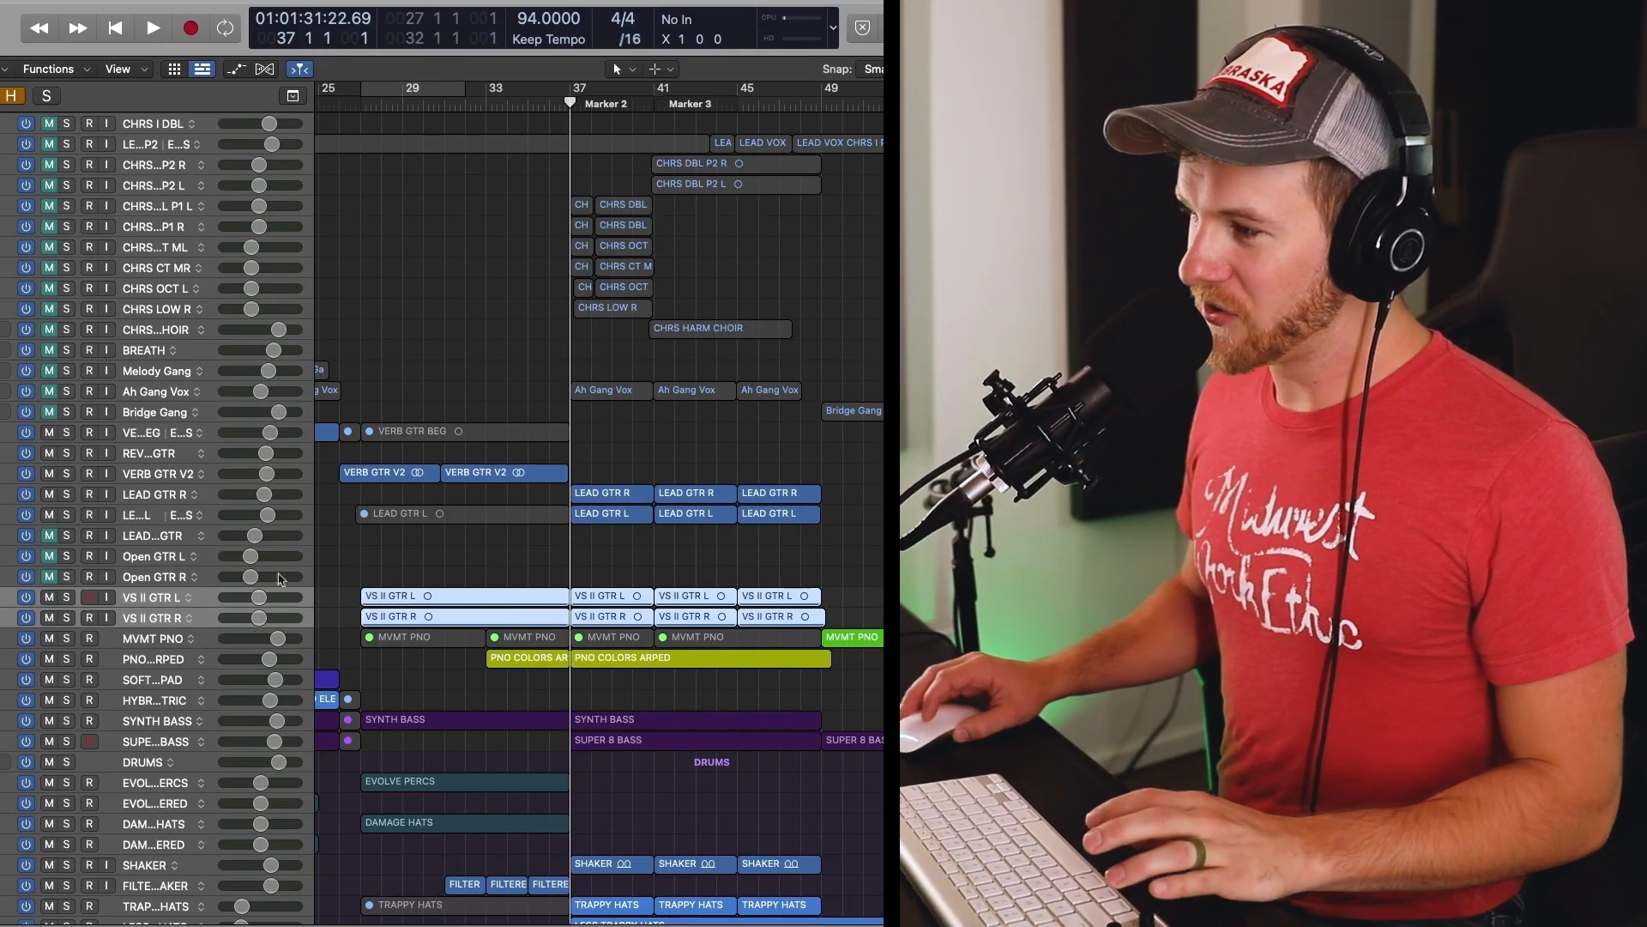
- Deselect the guitar regions and play the full mix from bar 27 to about bar 30
scroll(399, 542, "down", 4)
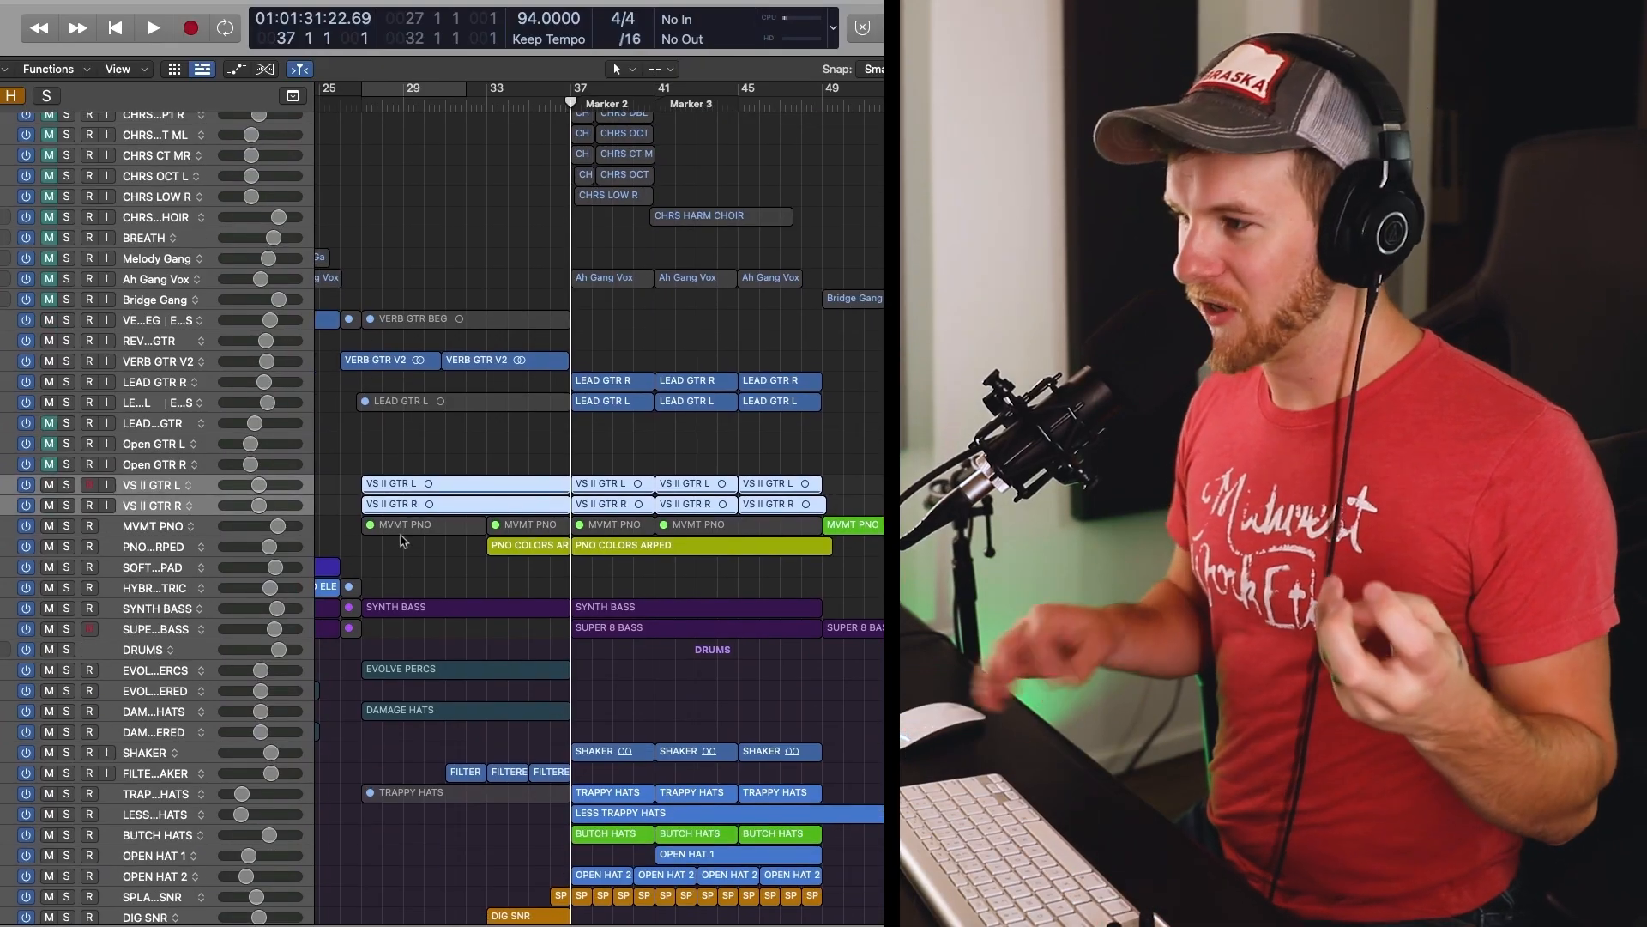
left_click(491, 460)
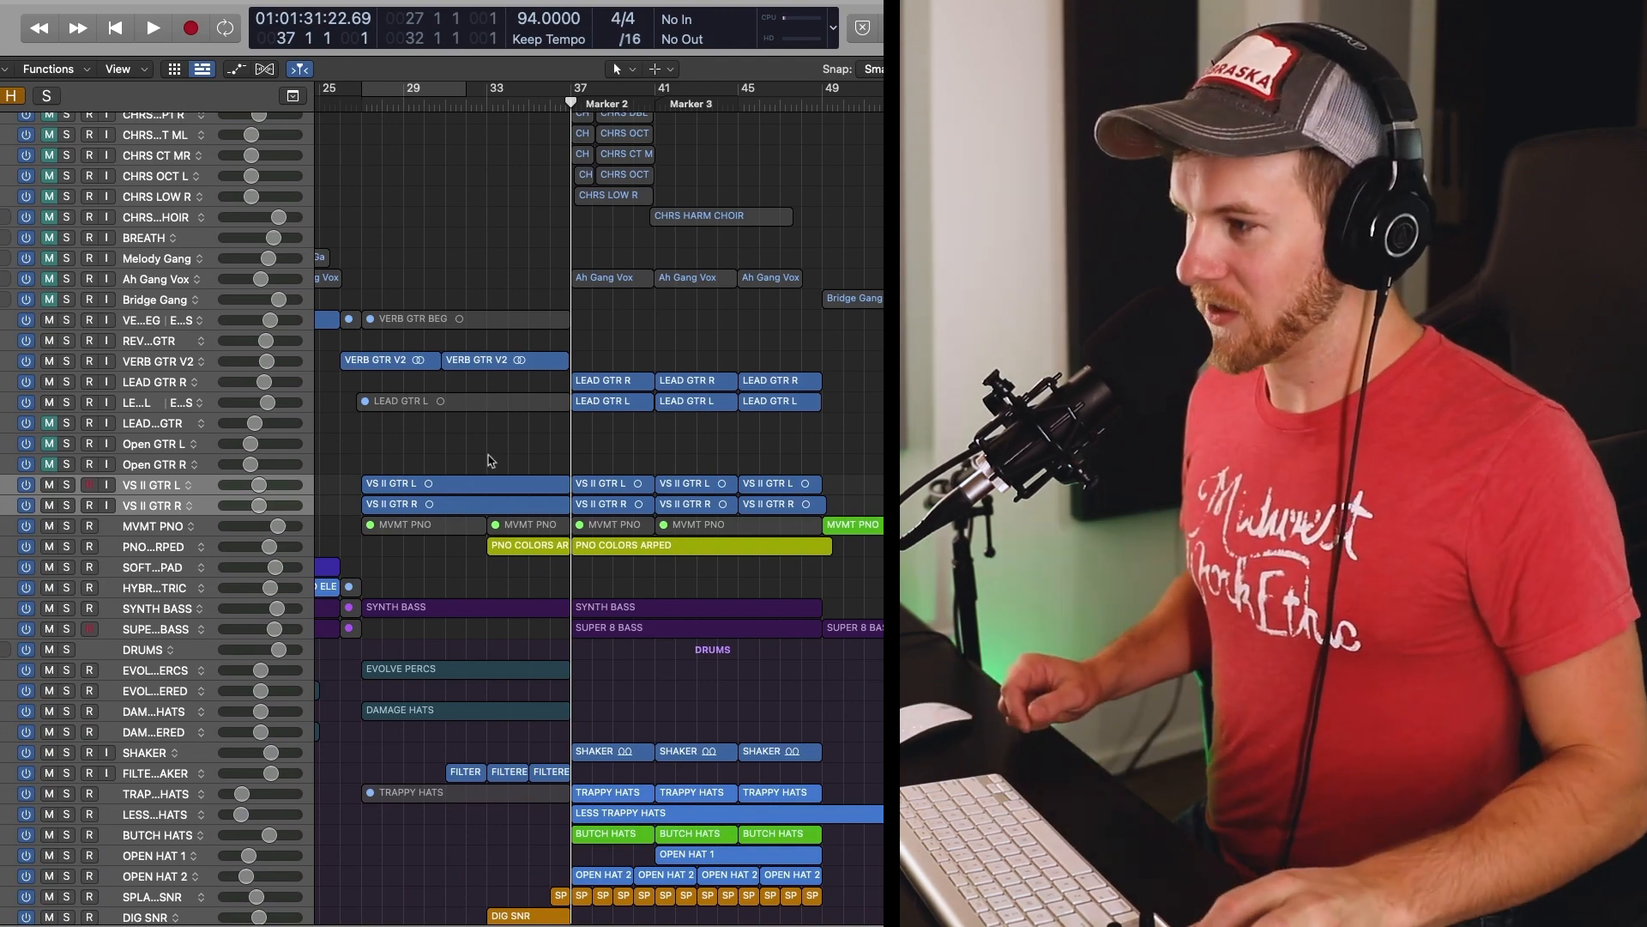
key("space")
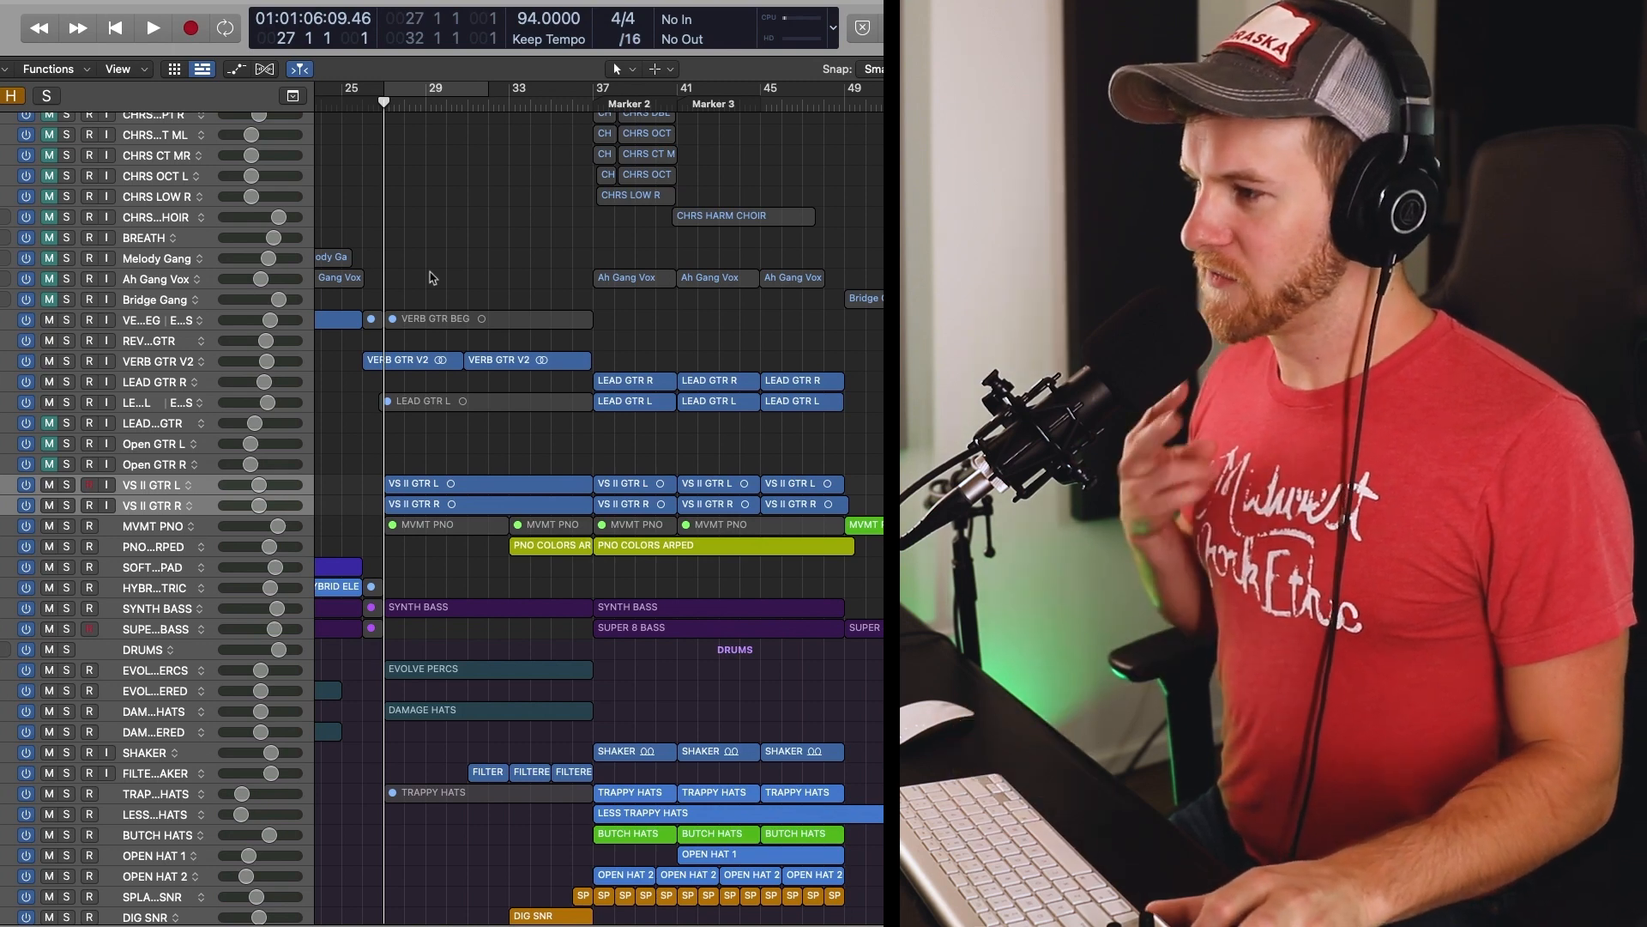
key("space")
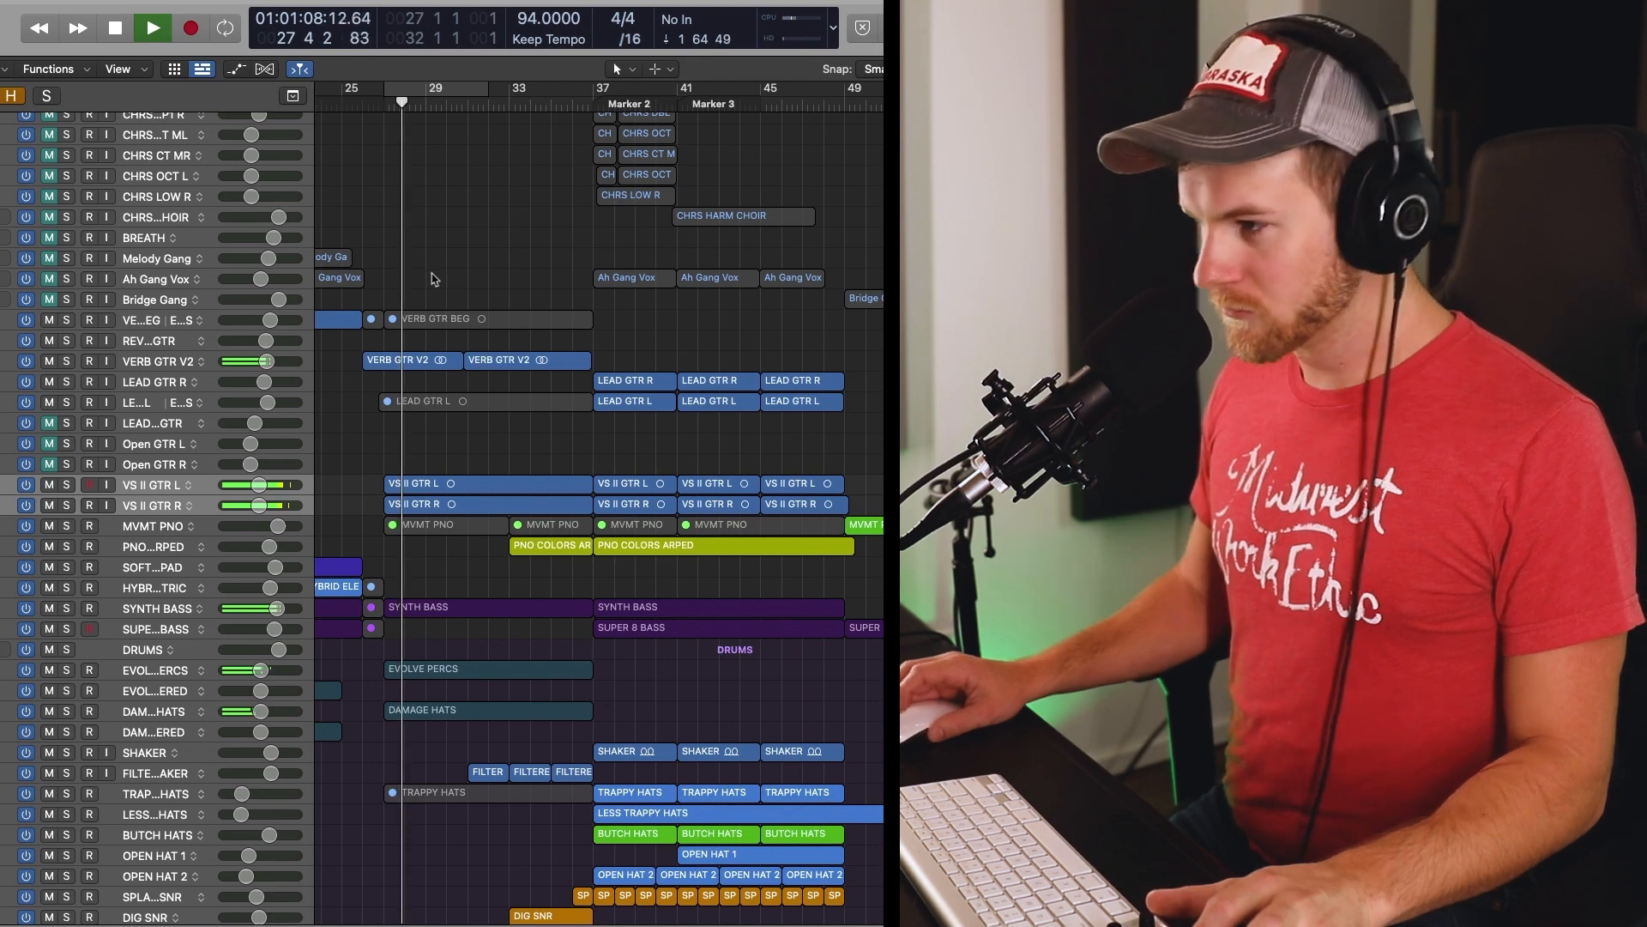
scroll(481, 343, "down", 2)
scroll(480, 343, "left", 2)
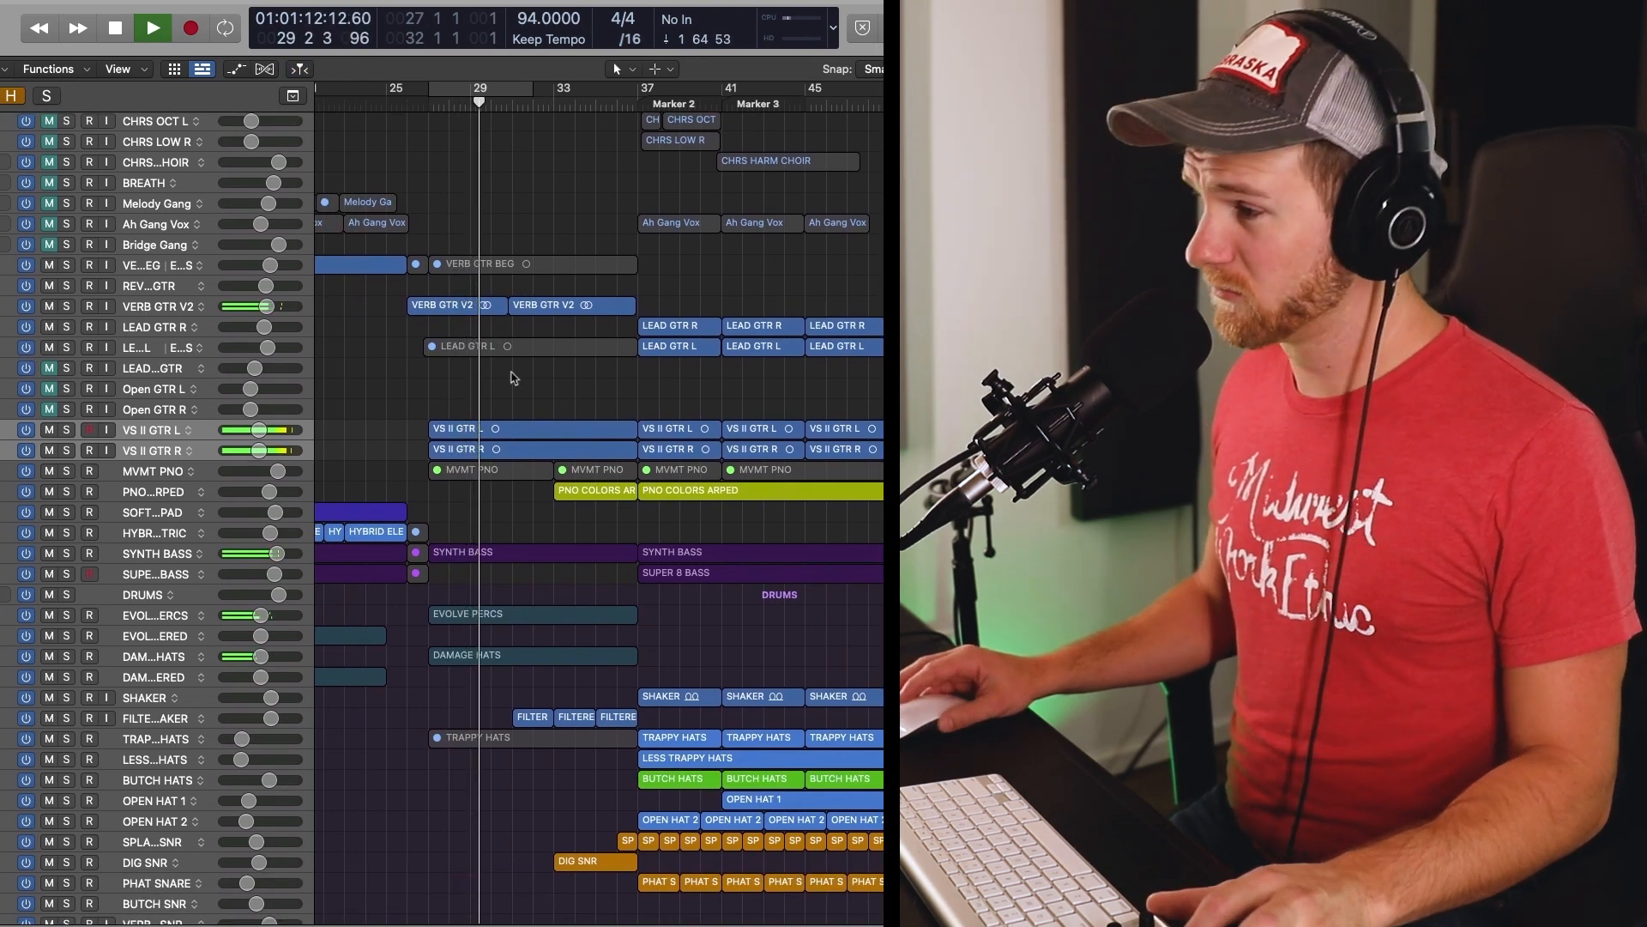
key("space")
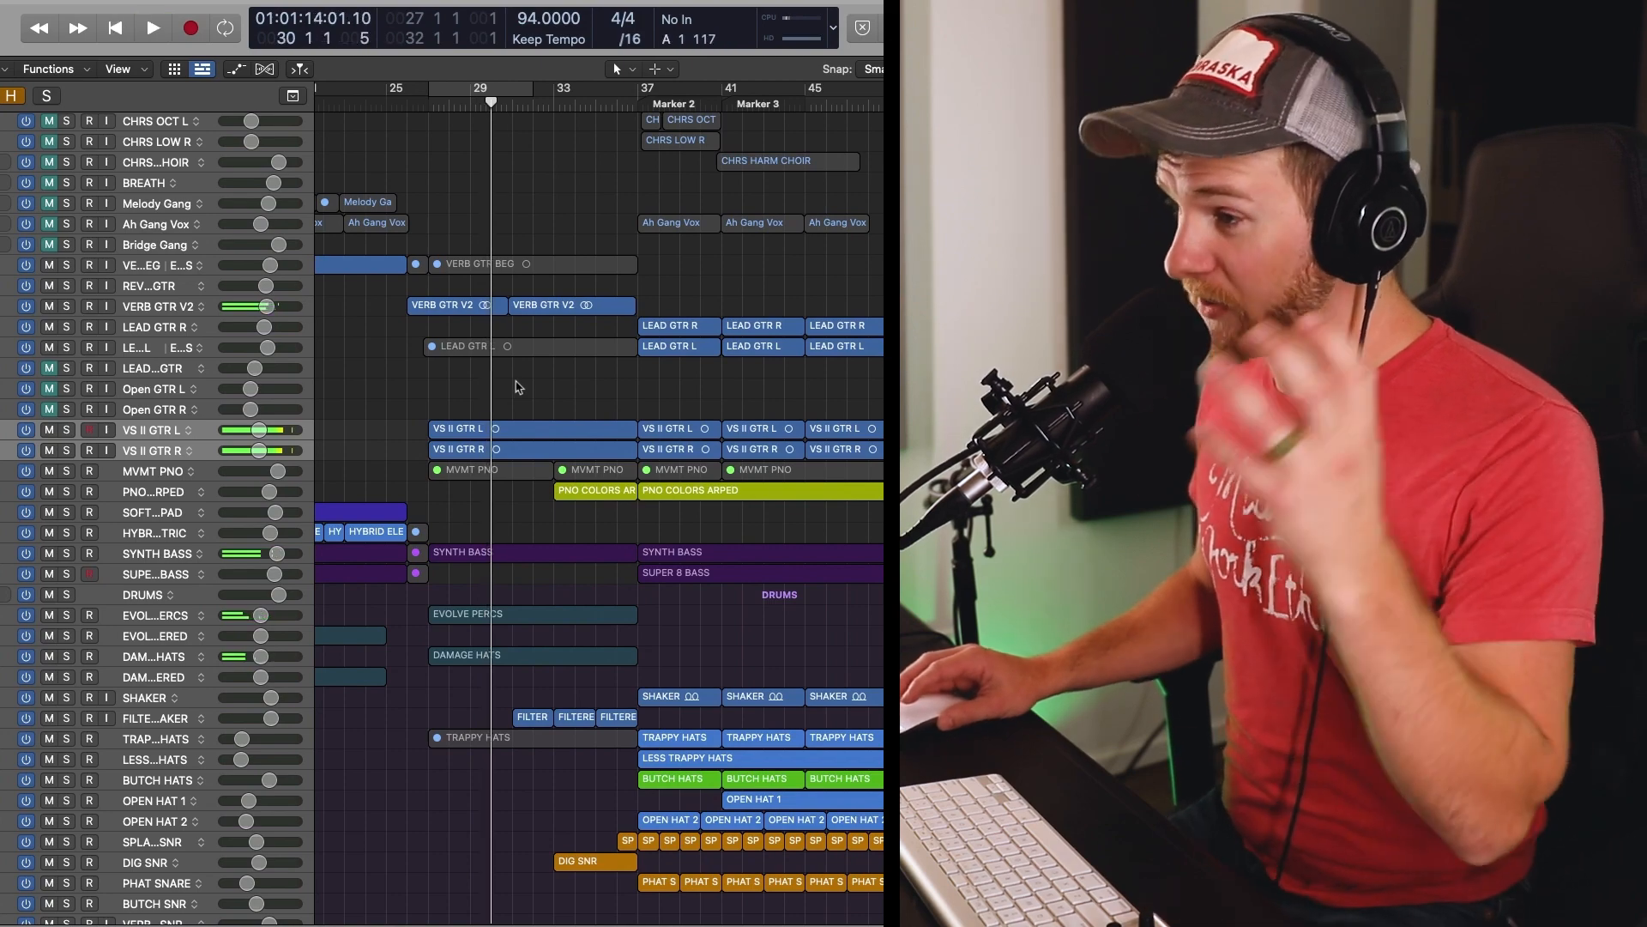
- Solo the VS II GTR L and R tracks and play them from bar 27 with the mixer shown
key("s")
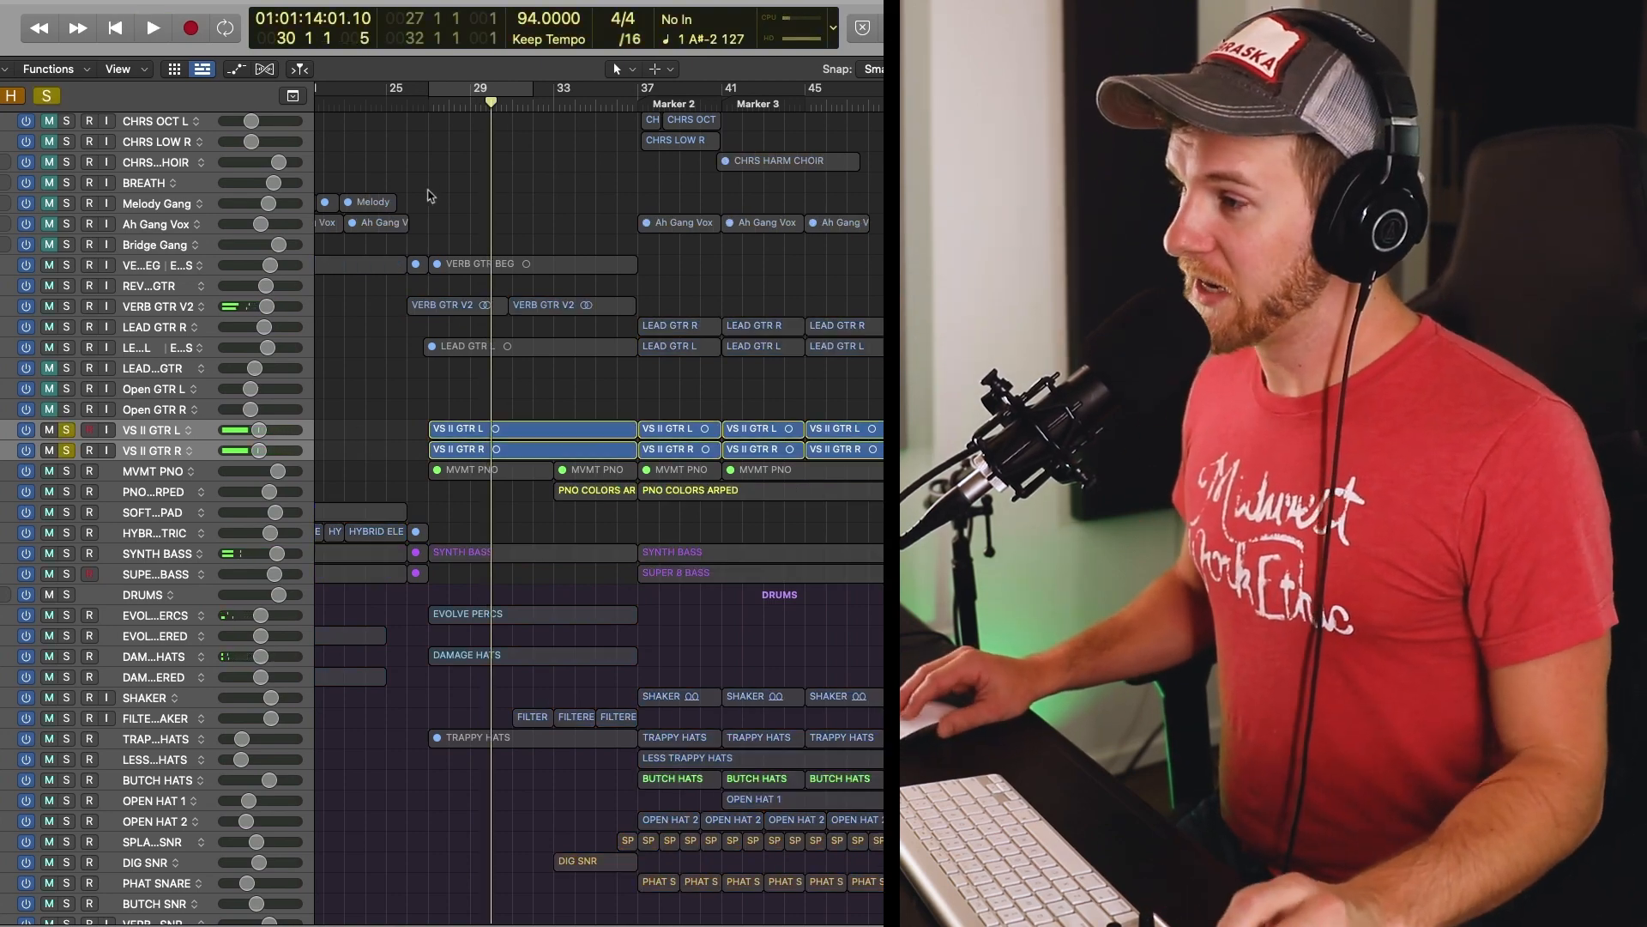
key("shift+space")
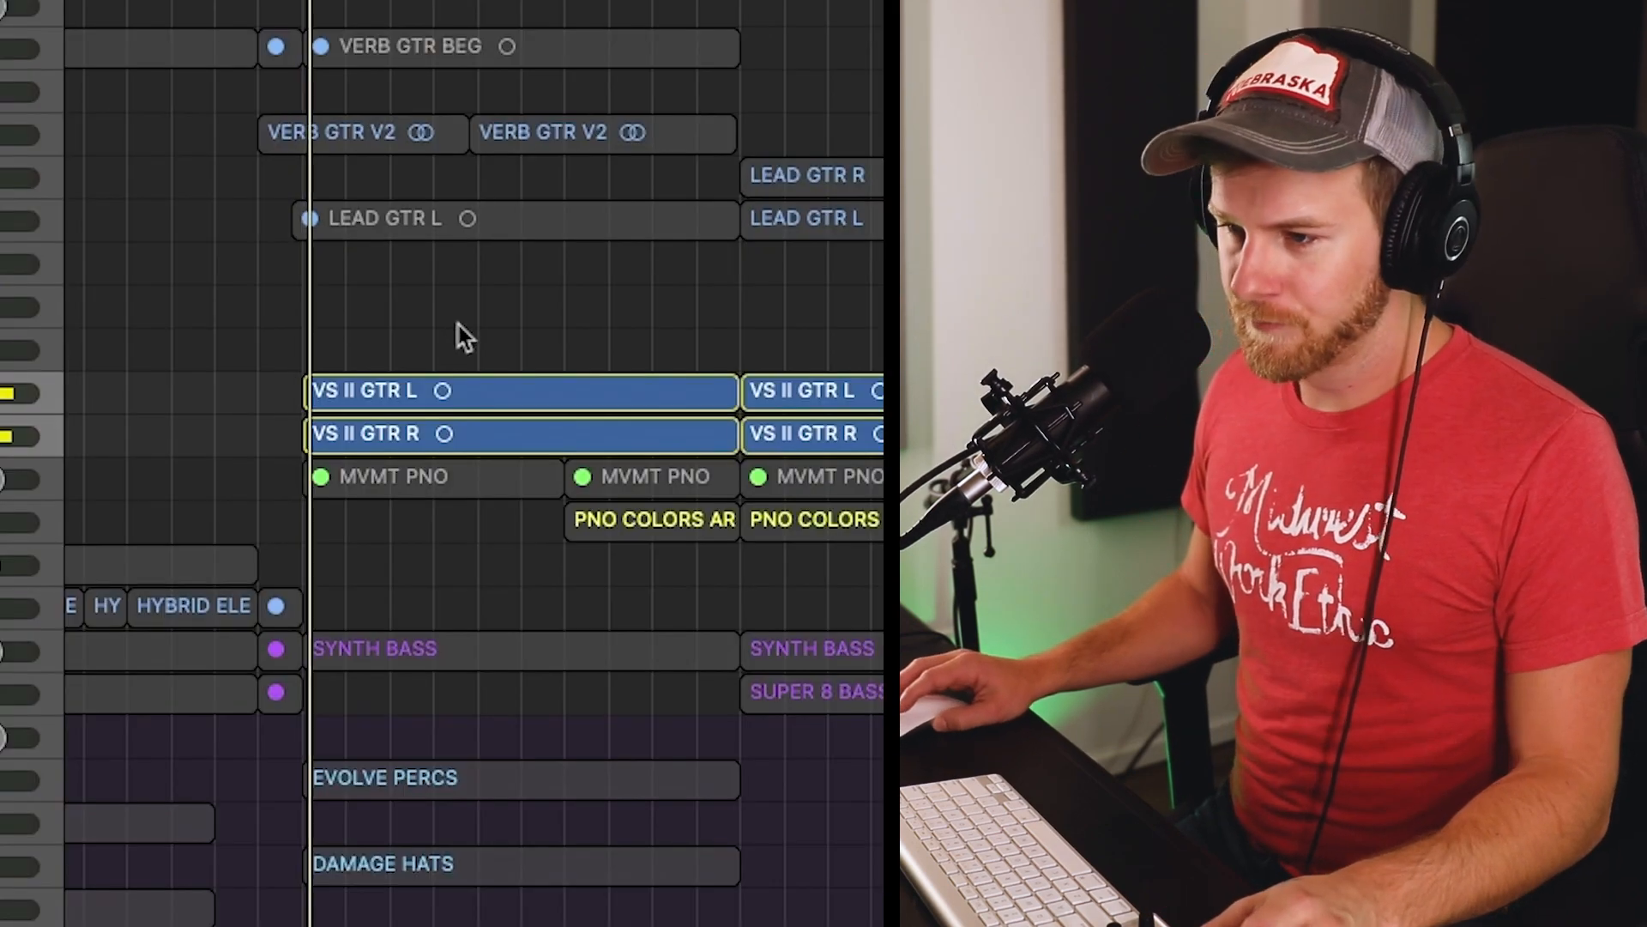
key("x")
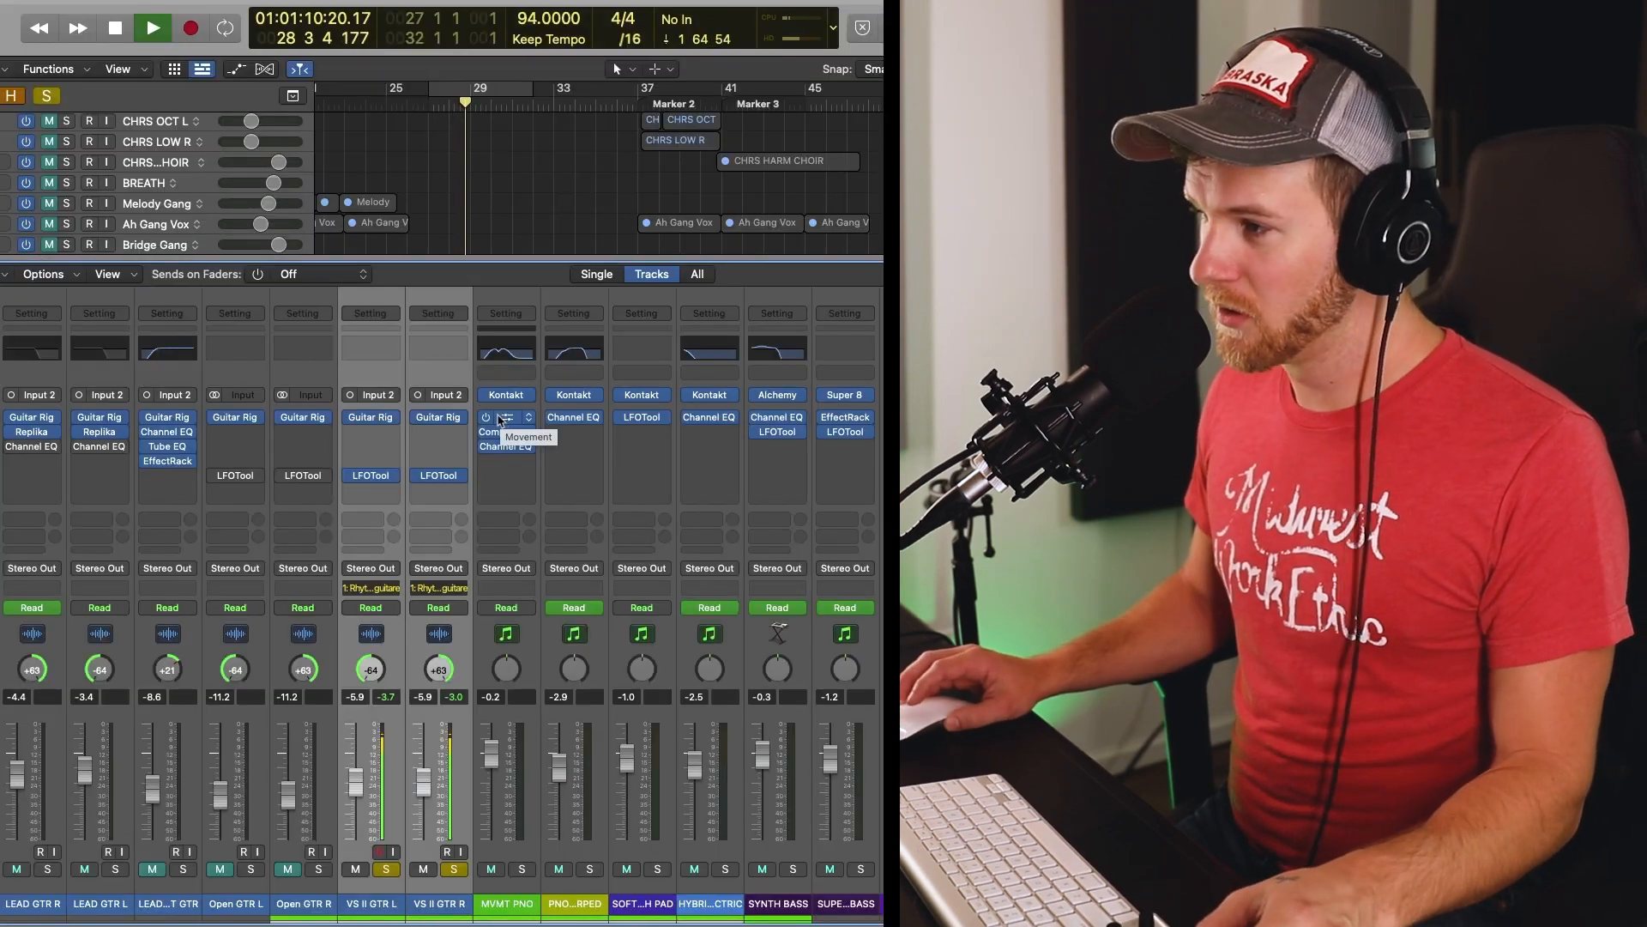
key("space")
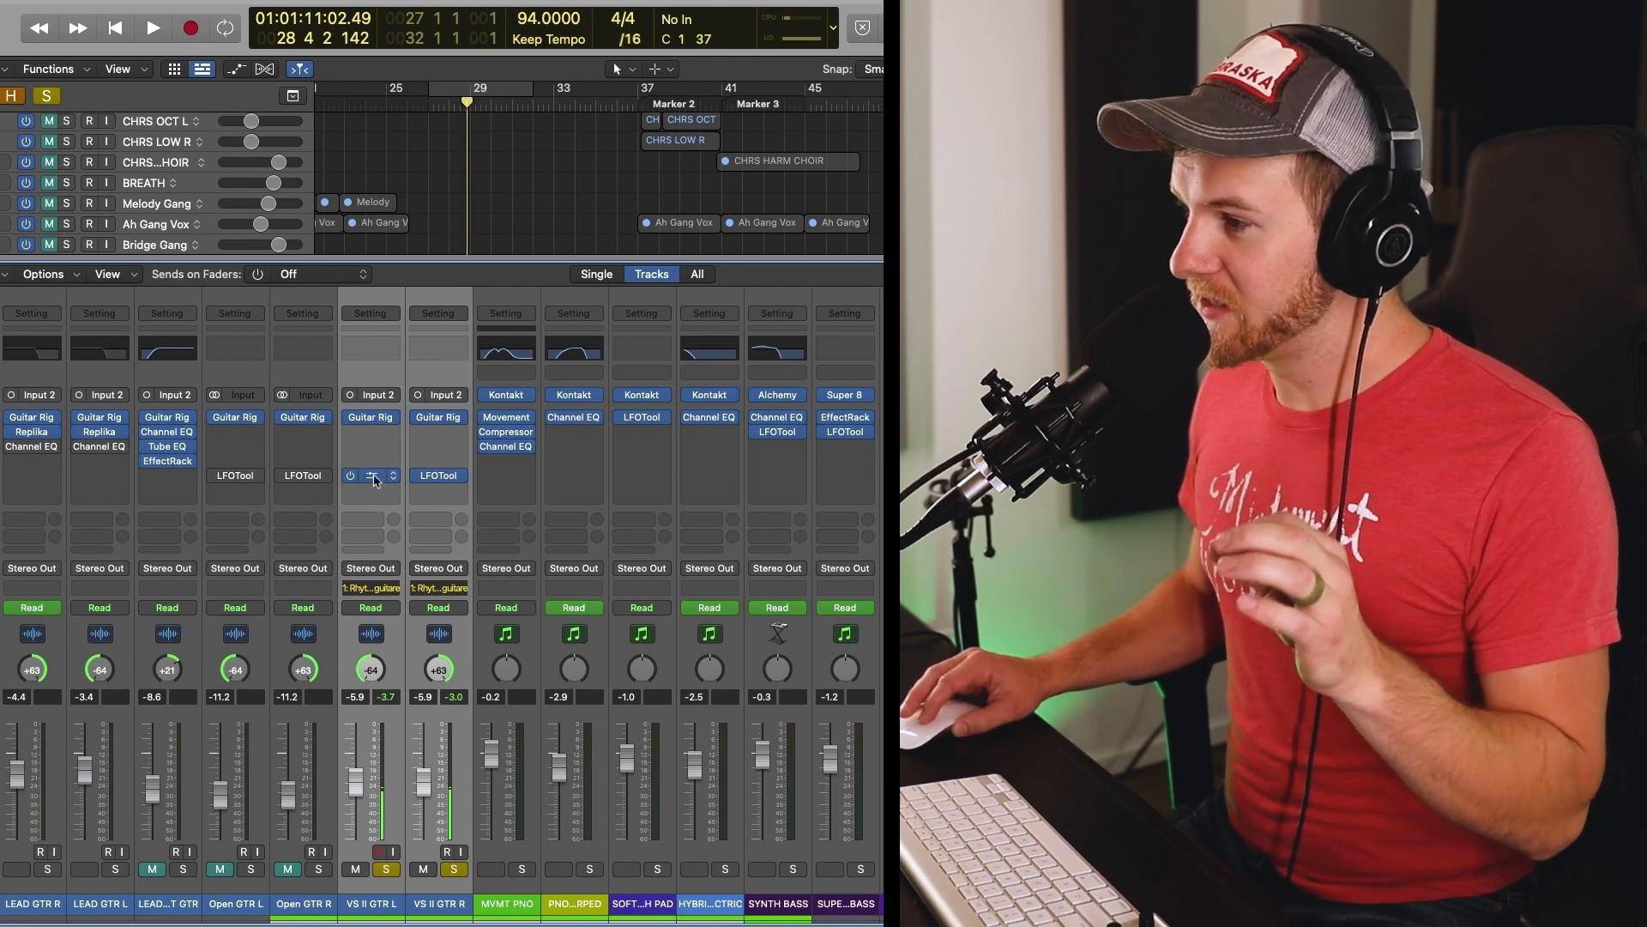
- Open the LFOTool insert on the VS II GTR L track and reposition its window to examine the volume curve
left_click(373, 477)
left_click_drag(592, 263, 479, 246)
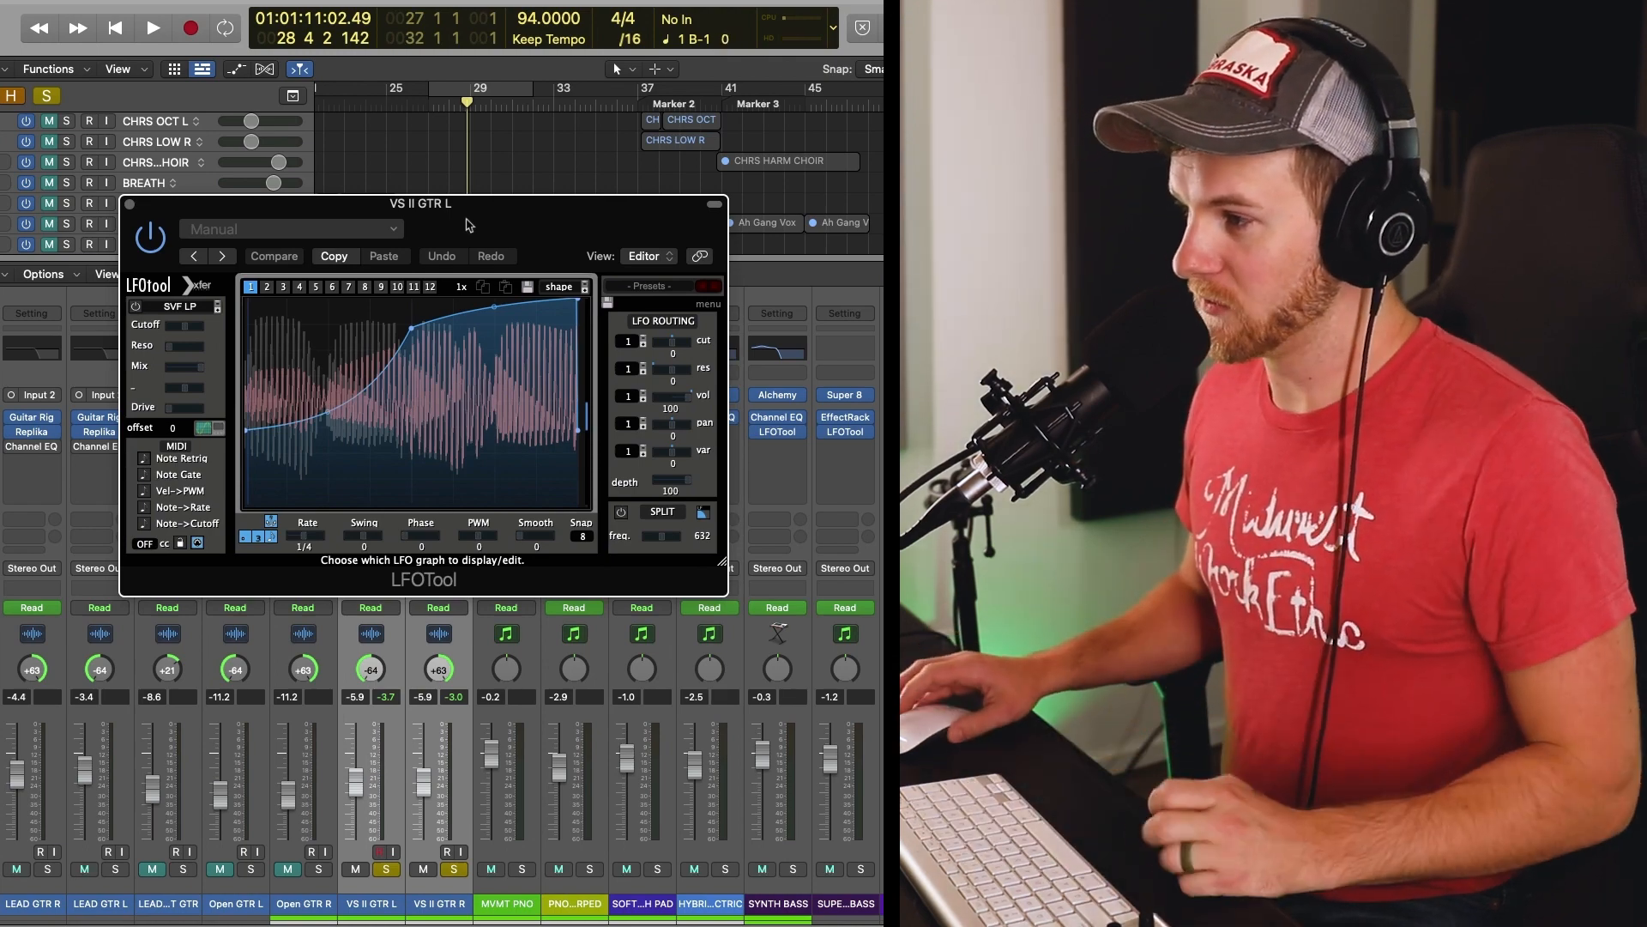
left_click_drag(469, 224, 490, 258)
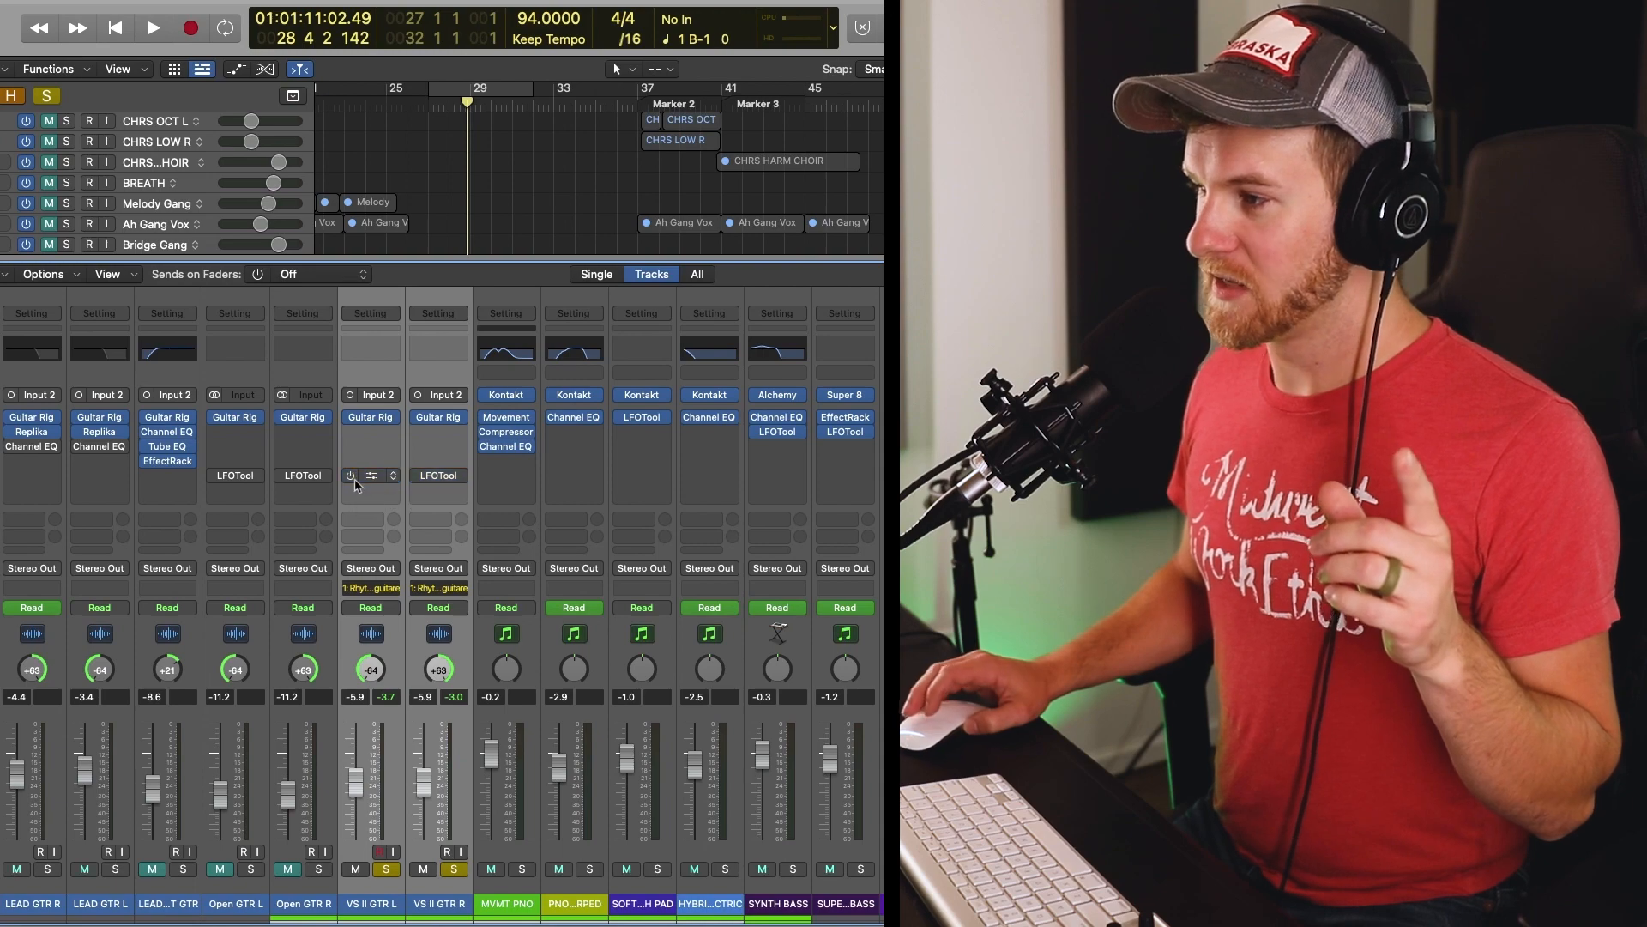
- Play the soloed VS II guitars from bar 27 with LFOTool bypassed on both tracks
scroll(458, 172, "up", 10)
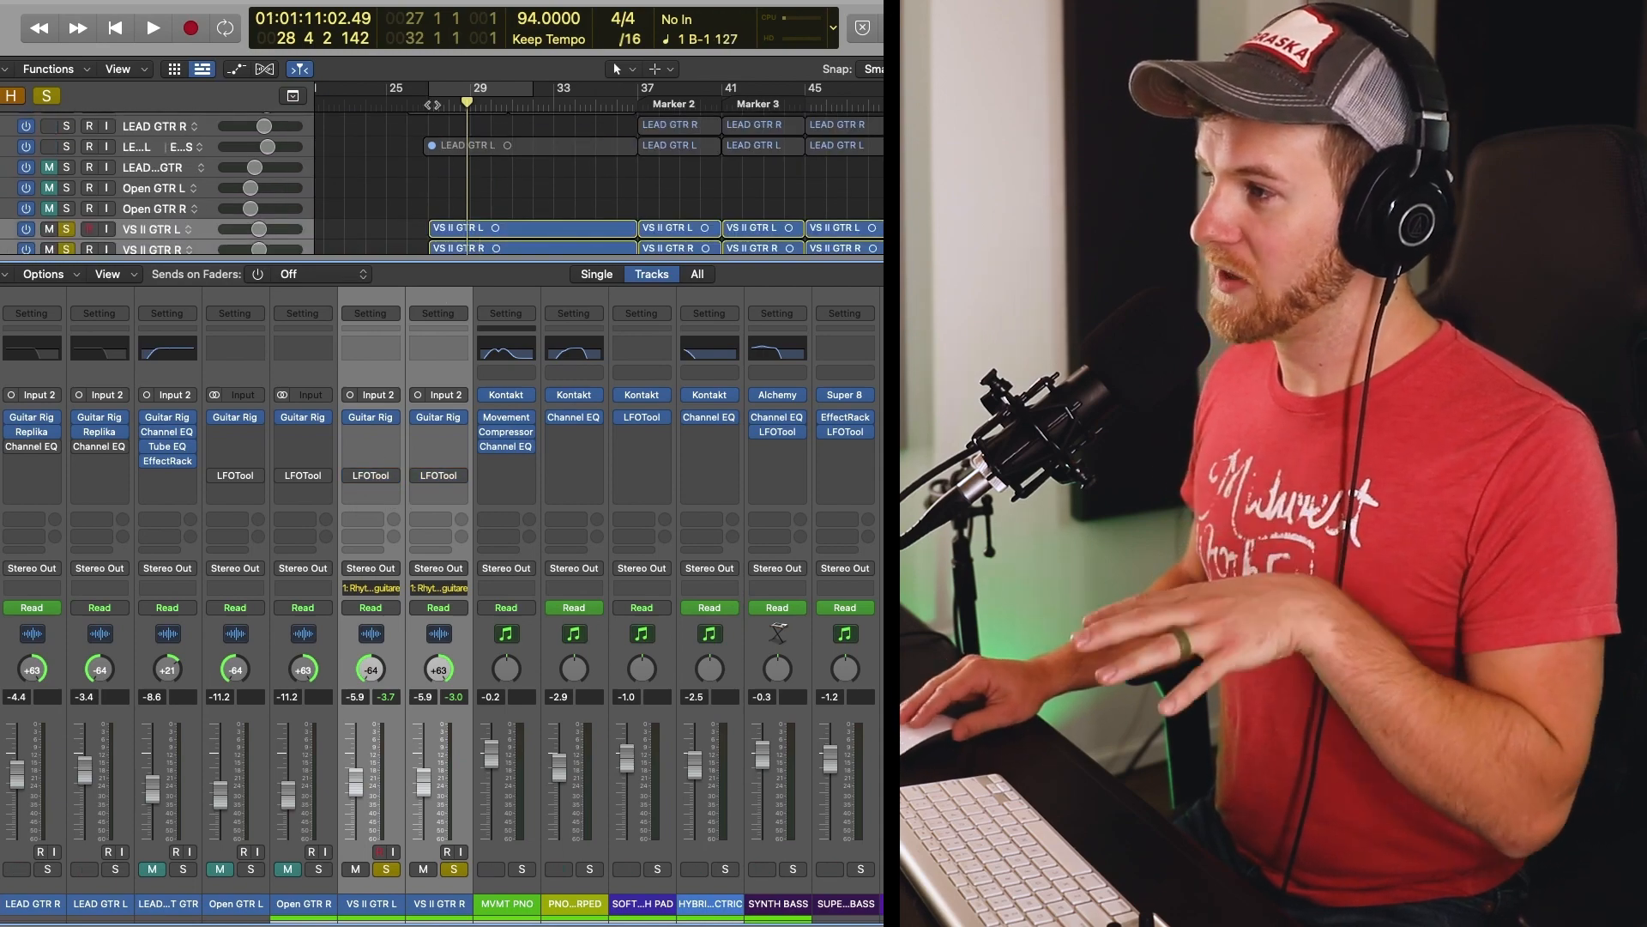
left_click(433, 104)
key("s")
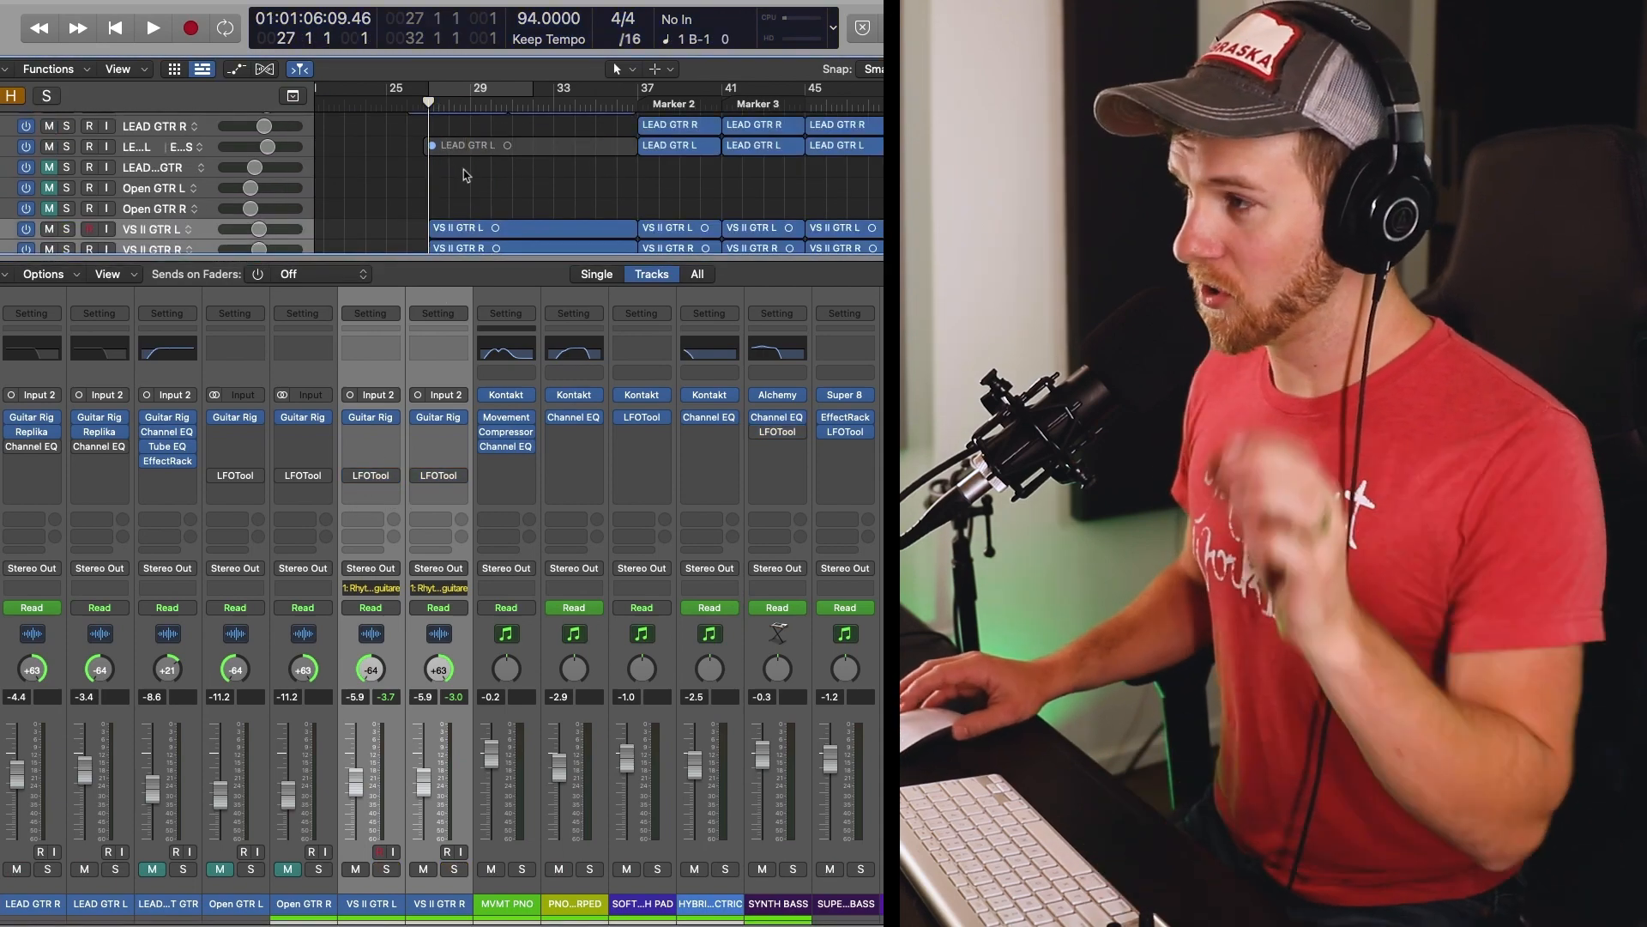
key("s")
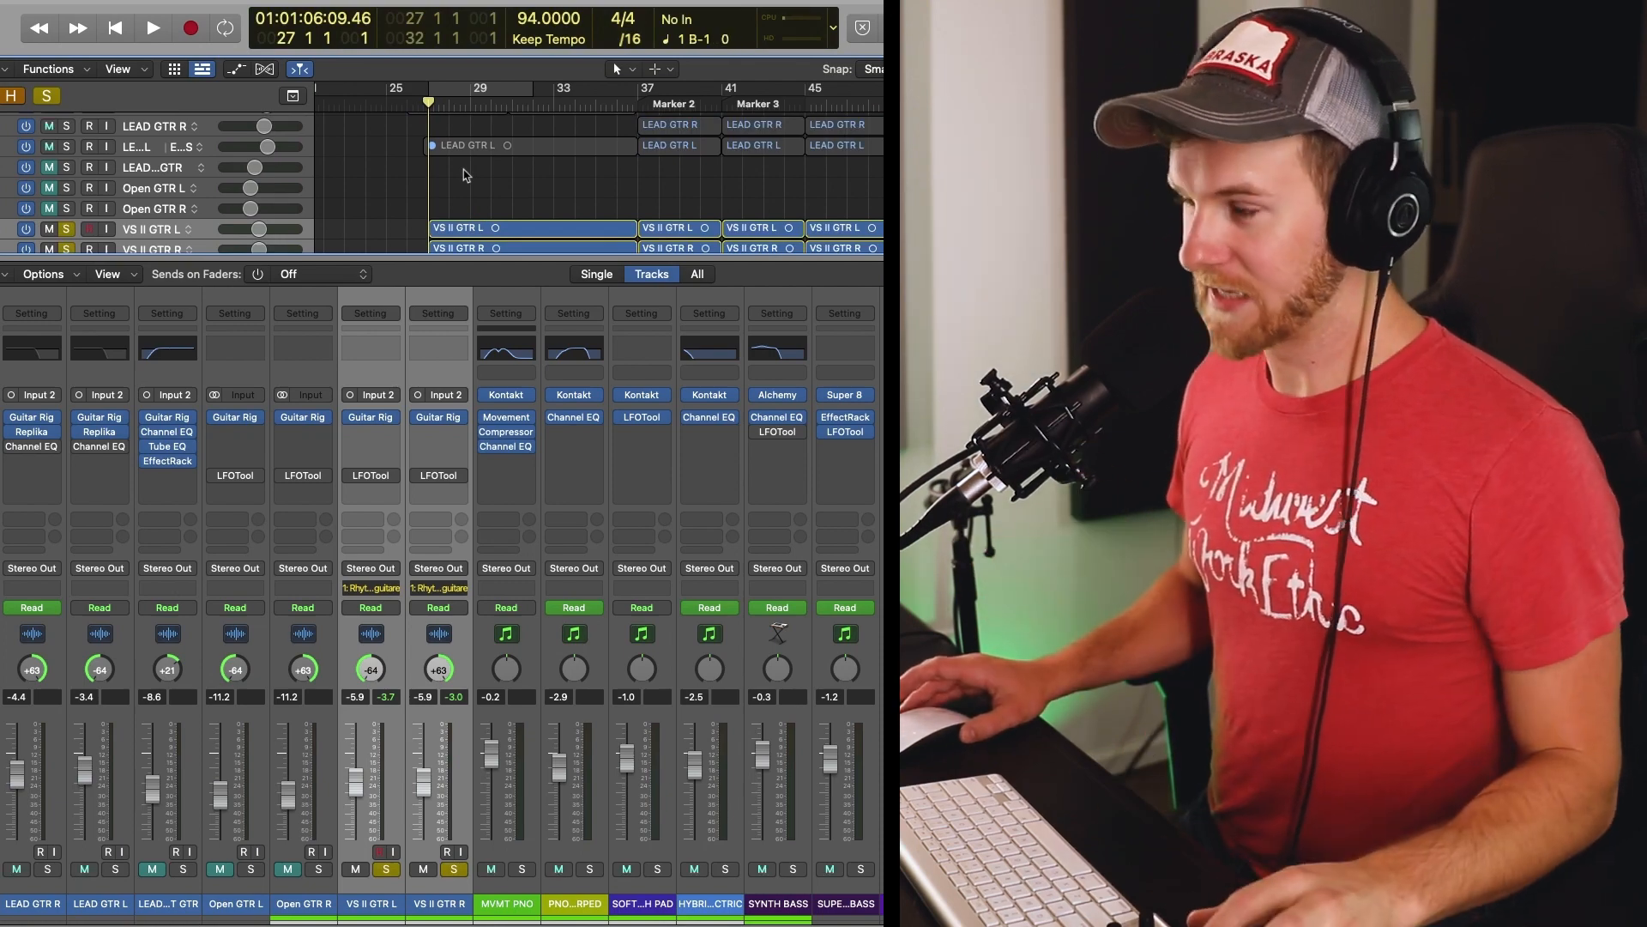
key("space")
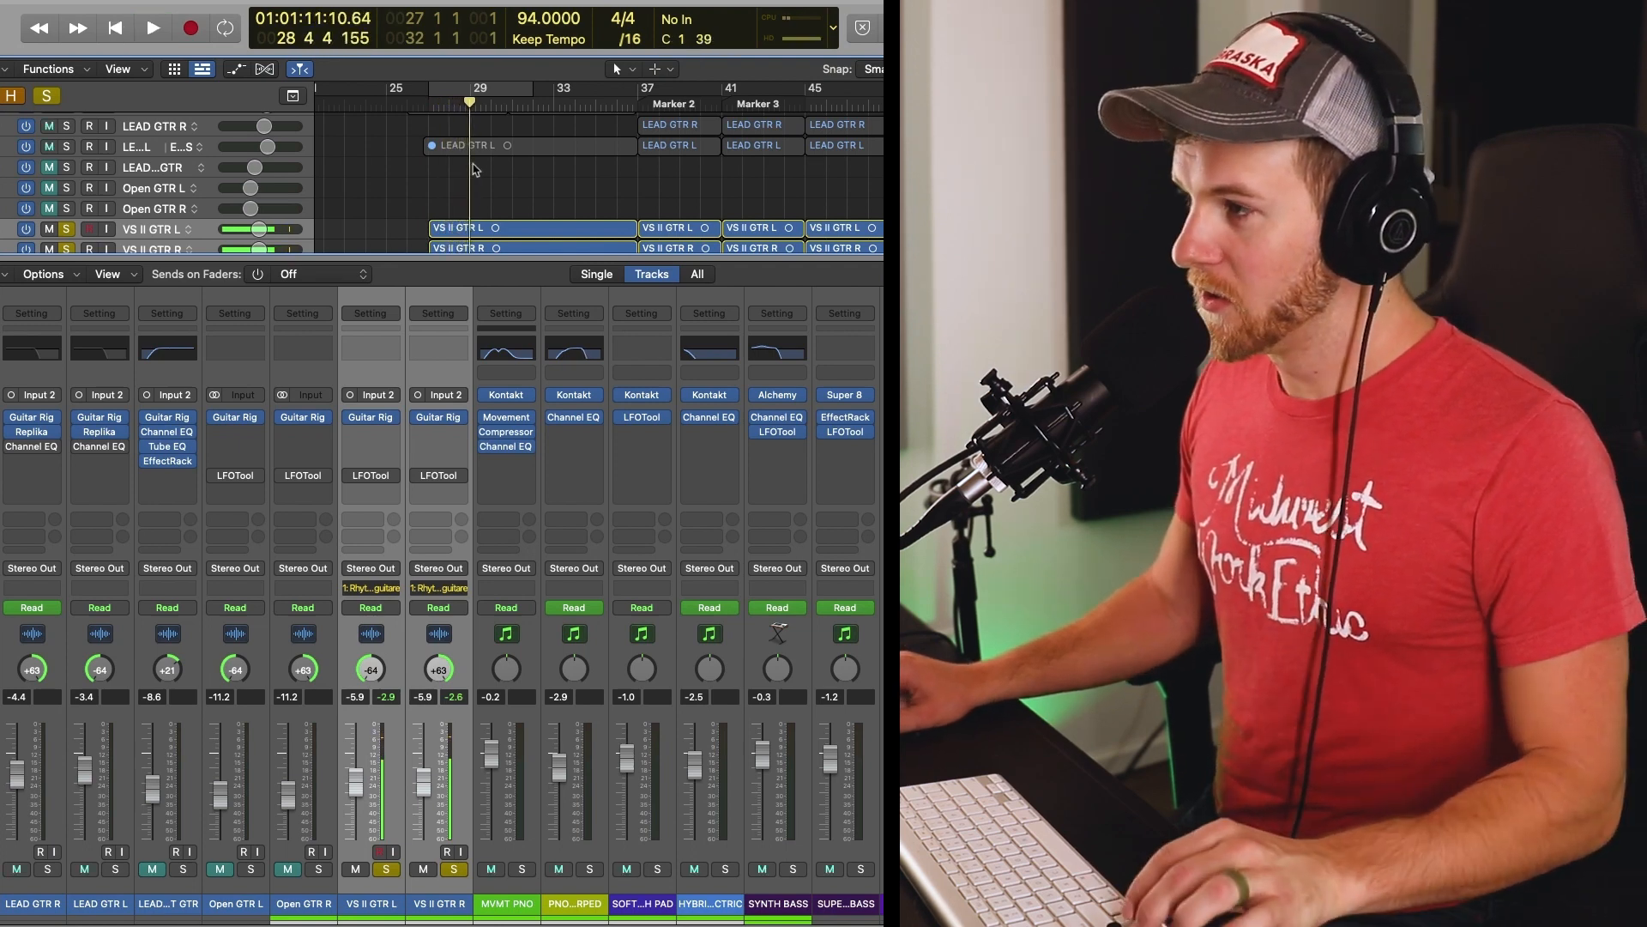
key("space")
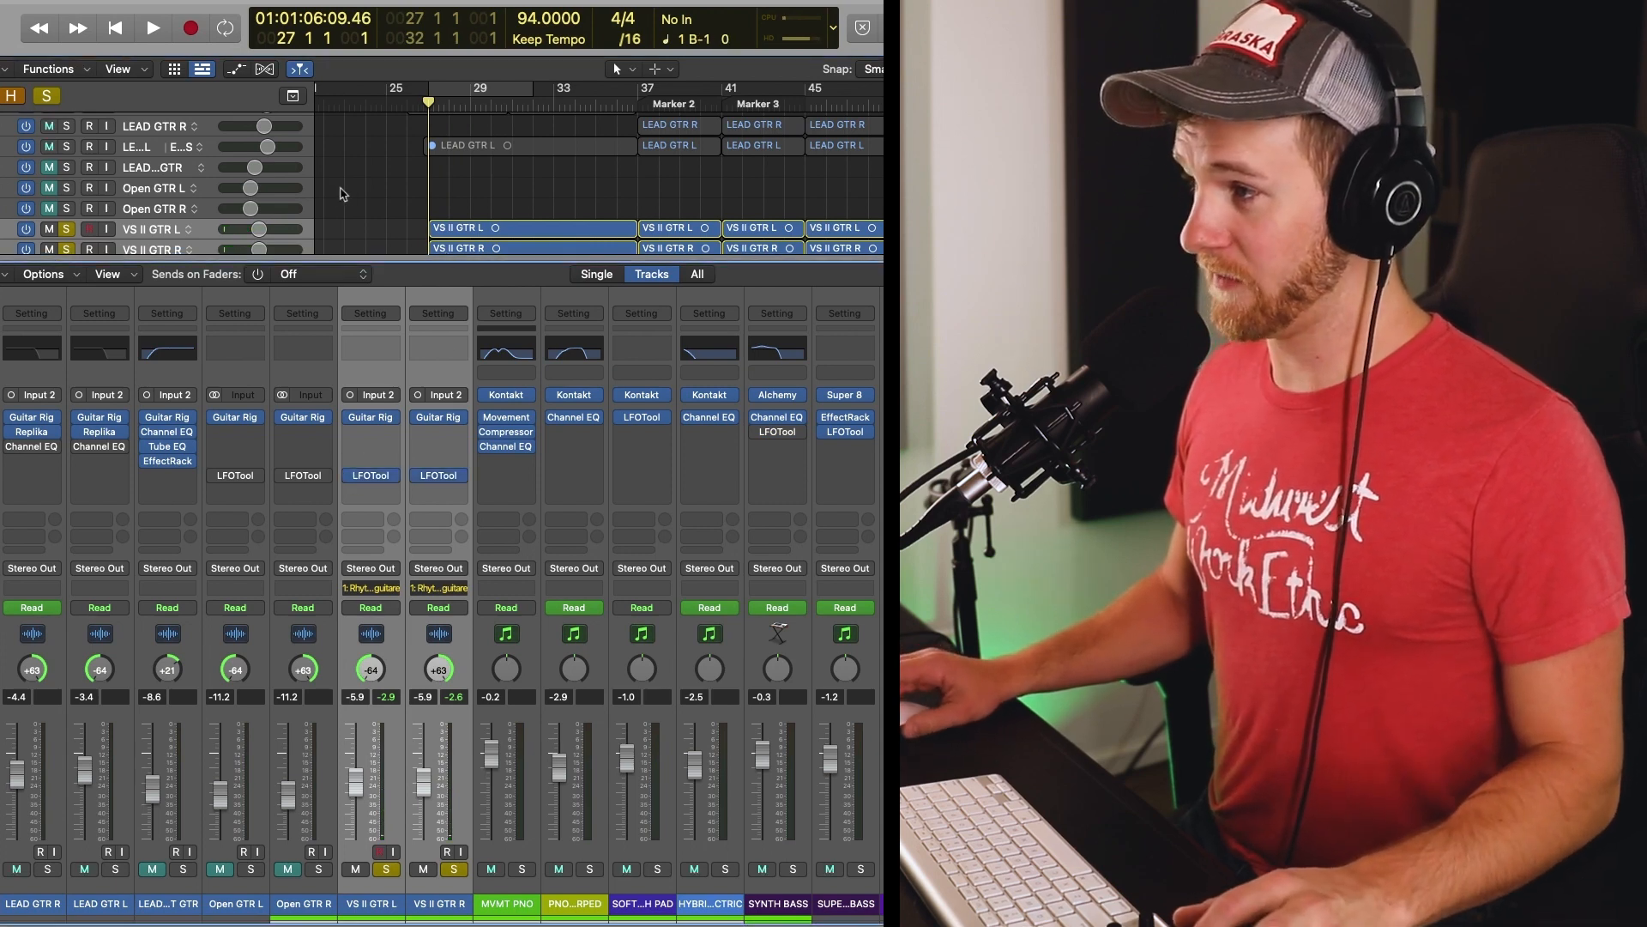
- Play the soloed guitars from bar 27 with LFOTool active, watching its curve on VS II GTR L, and close the plug-in window
key("space")
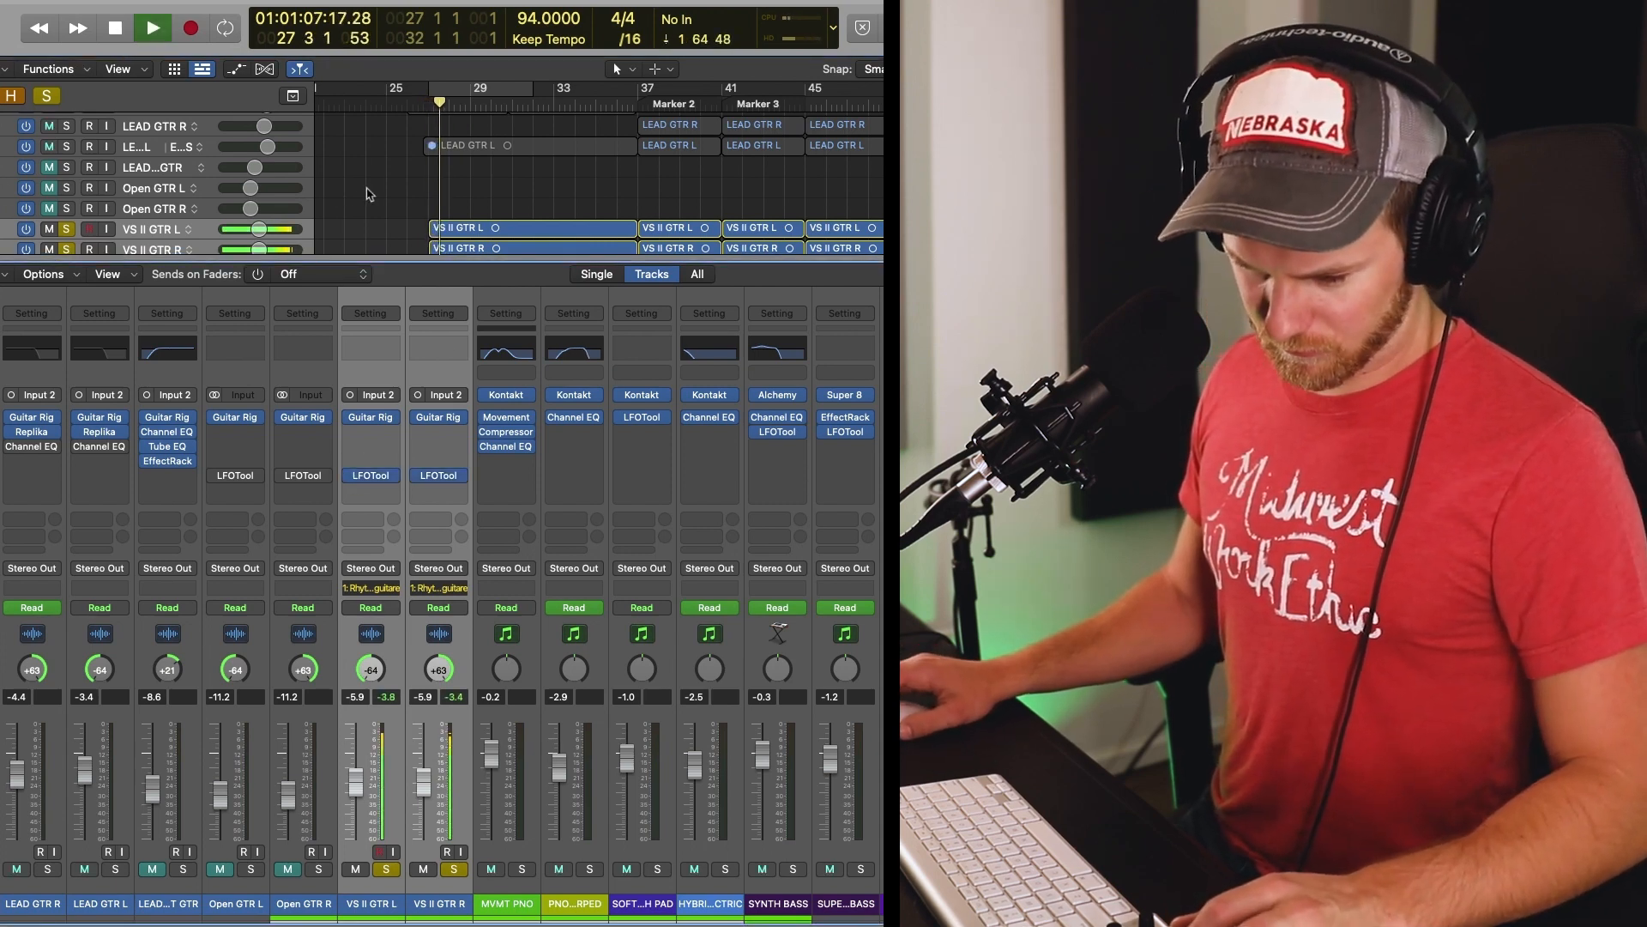
left_click(372, 479)
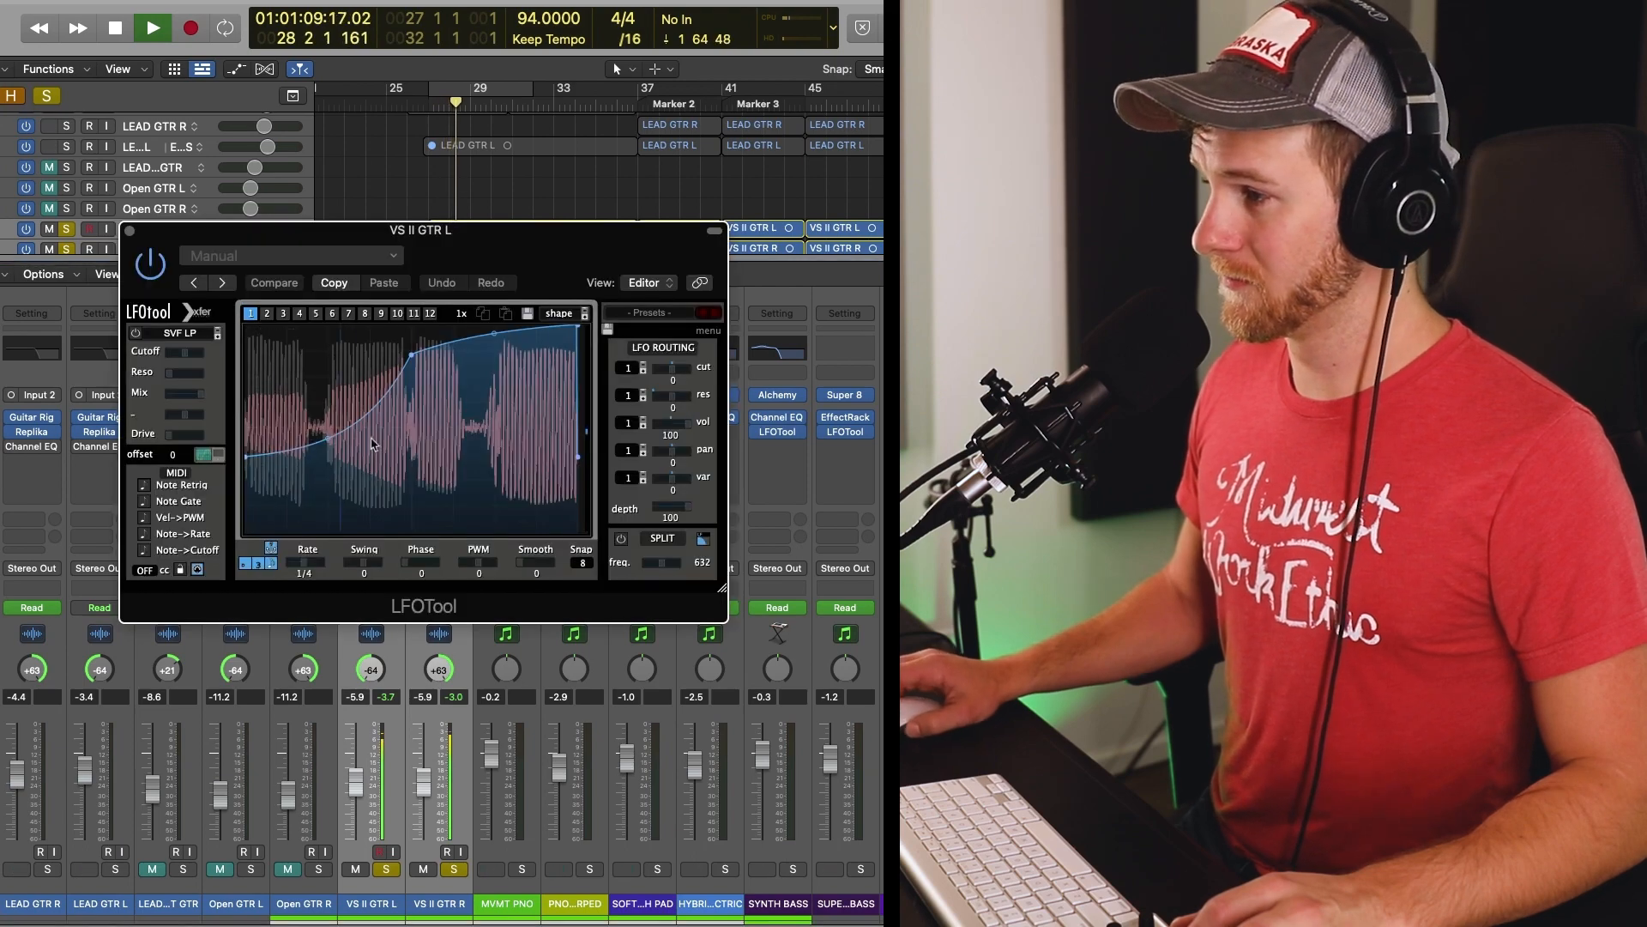
key("space")
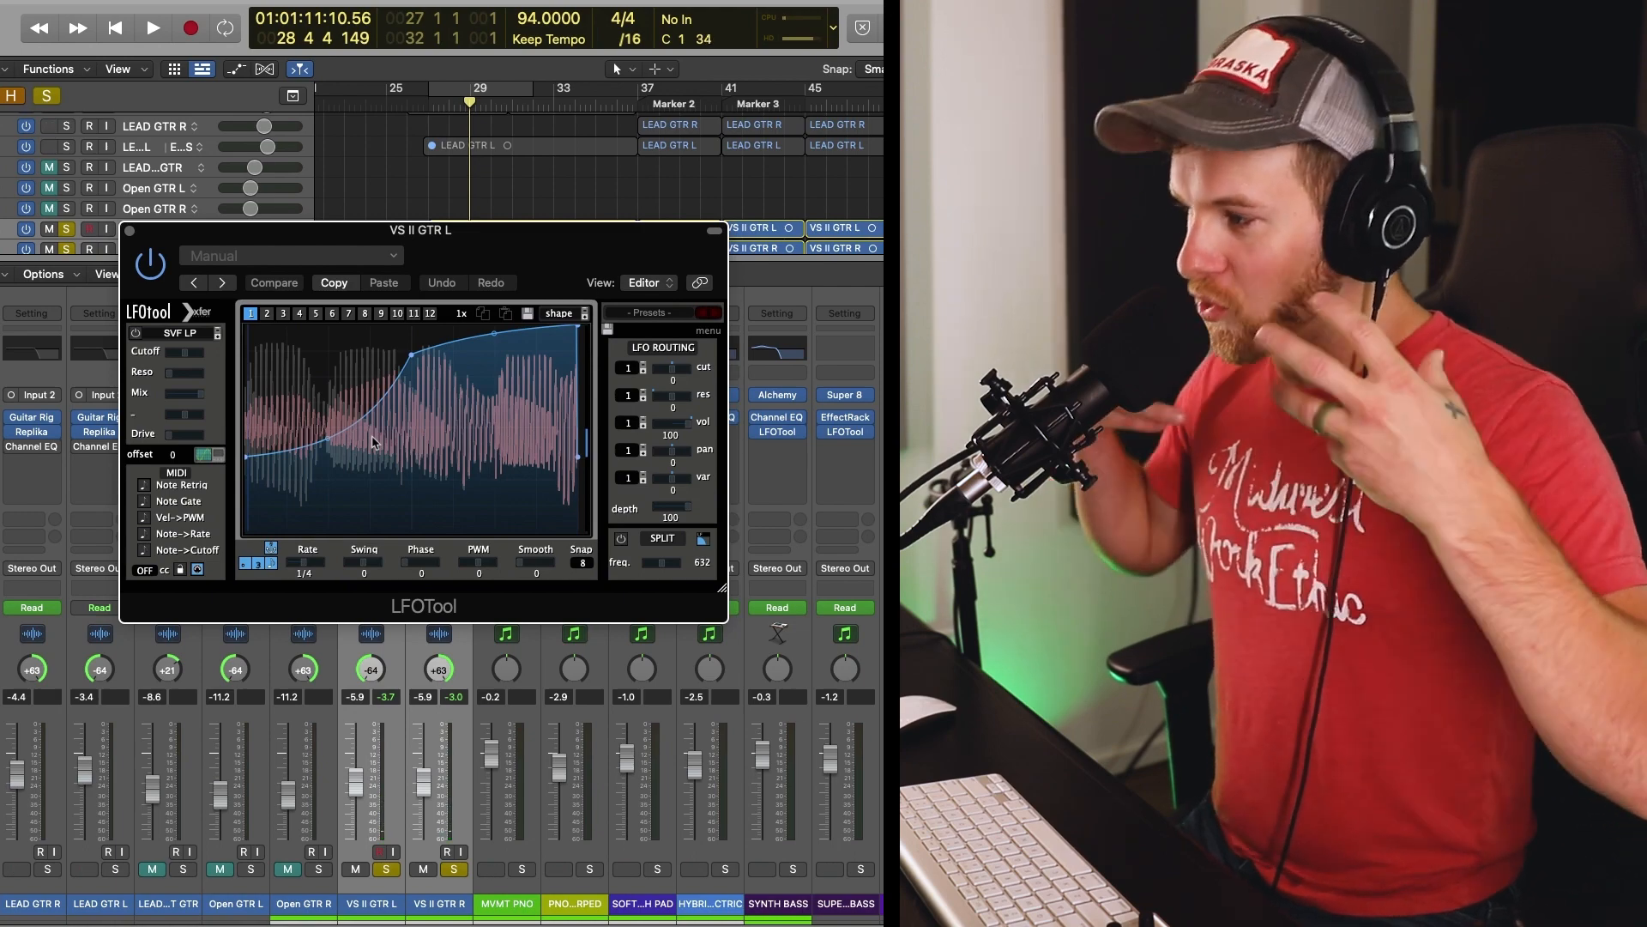
left_click(129, 232)
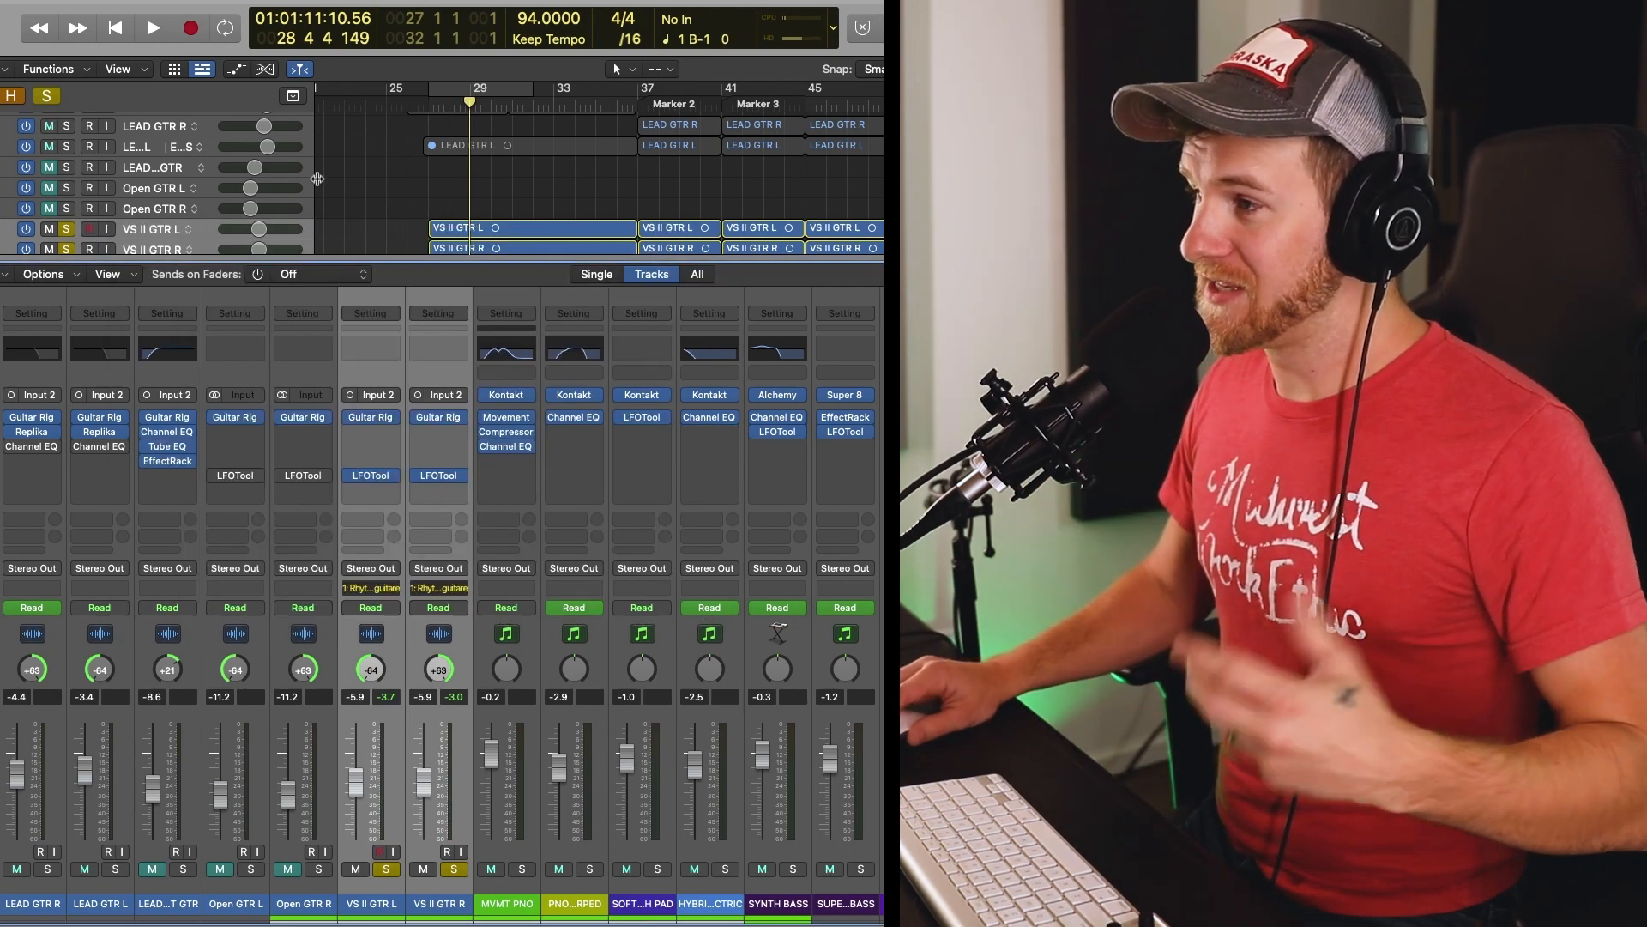
- Hide the mixer with the guitars unsoloed and show the track automation around the bass tracks
key("x")
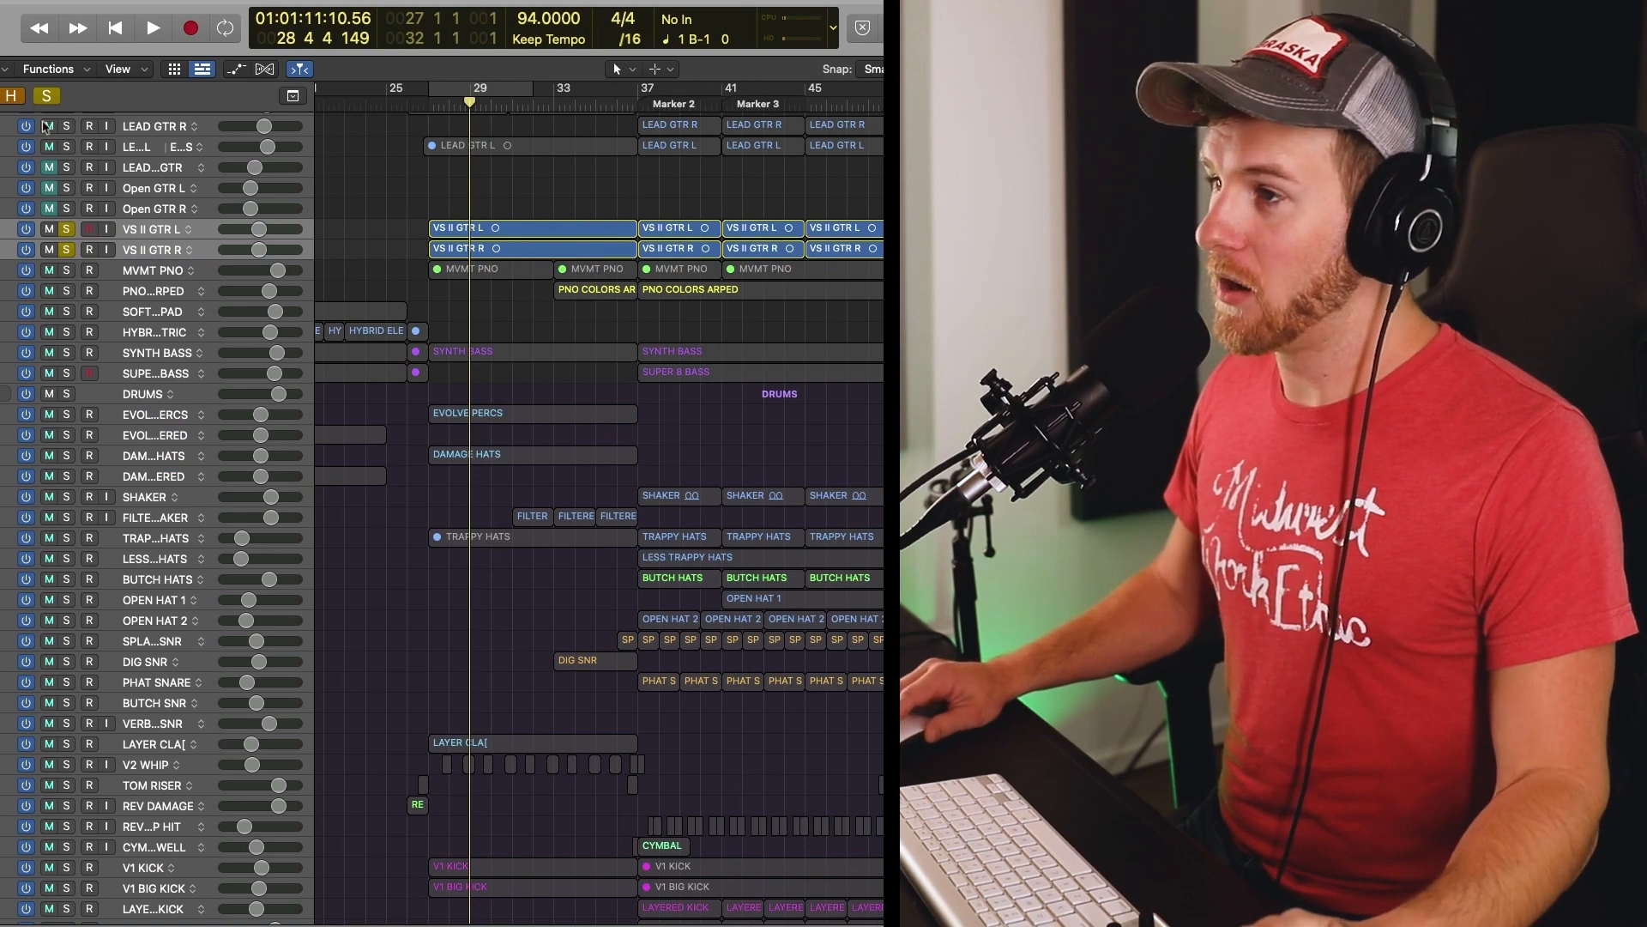
key("a")
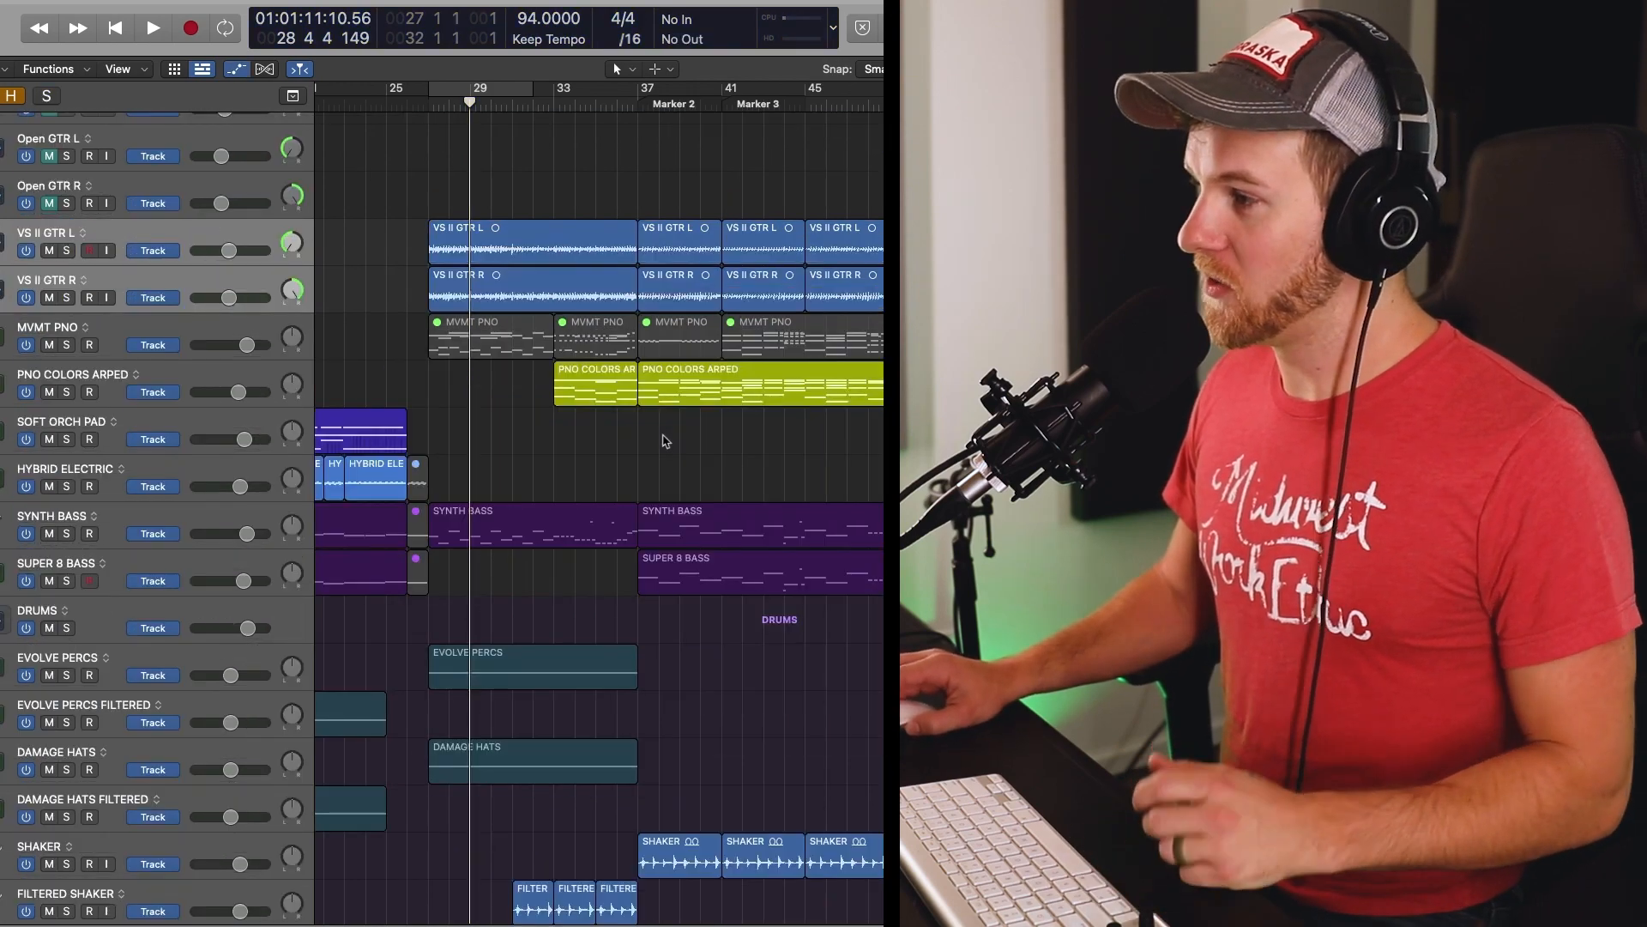
scroll(682, 470, "down", 5)
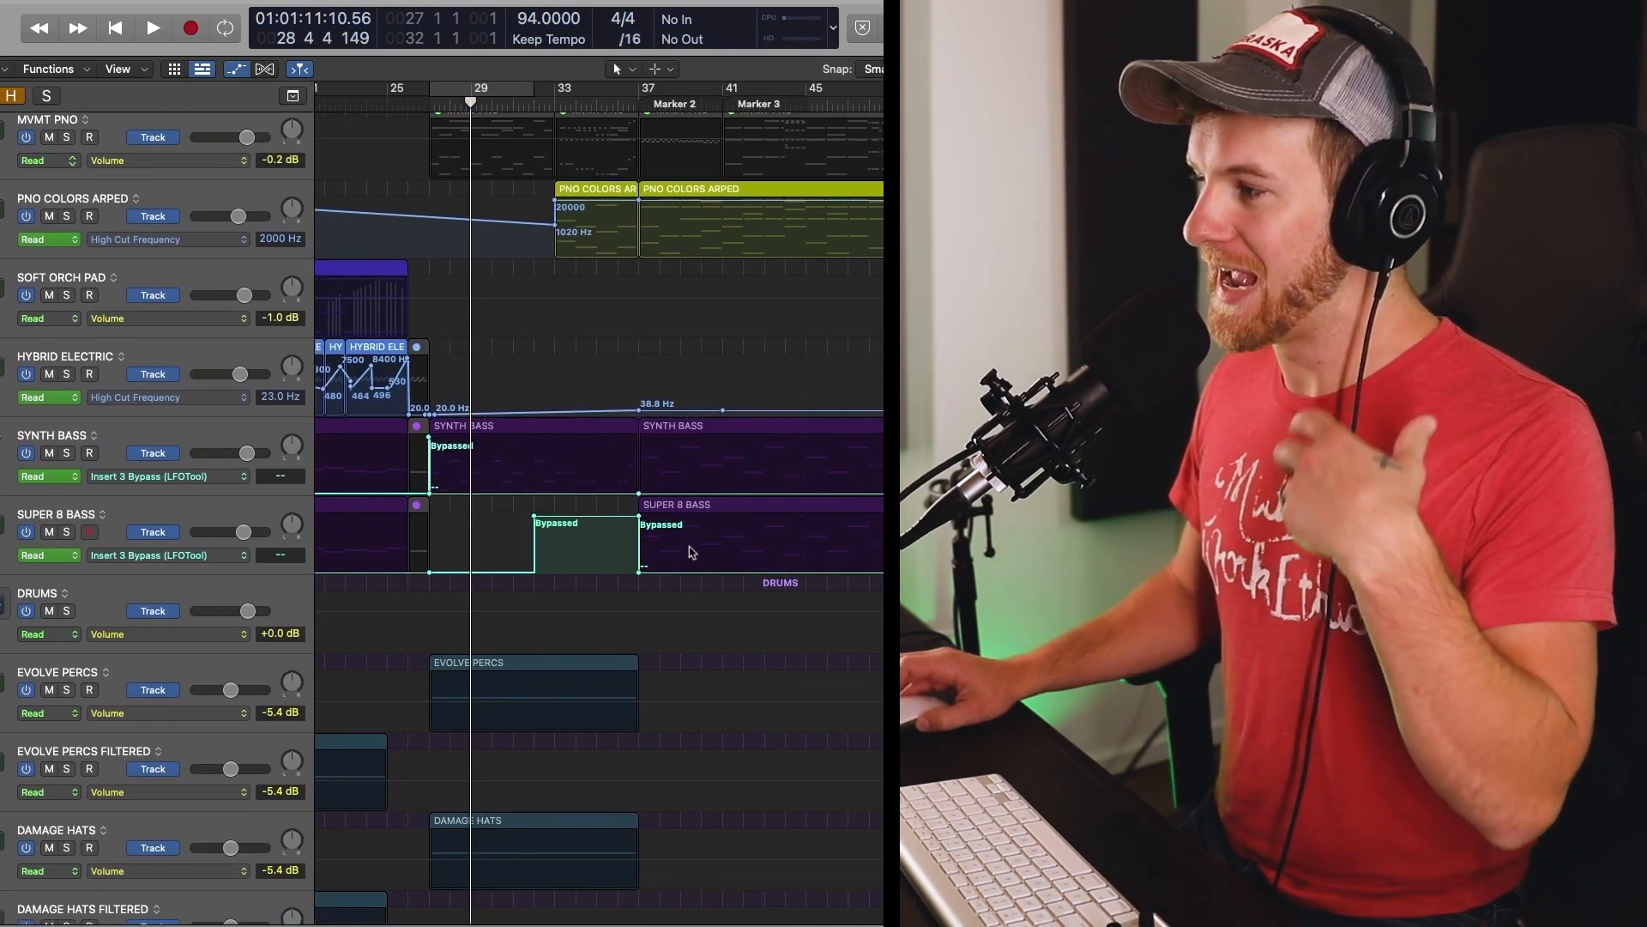
scroll(642, 491, "right", 1)
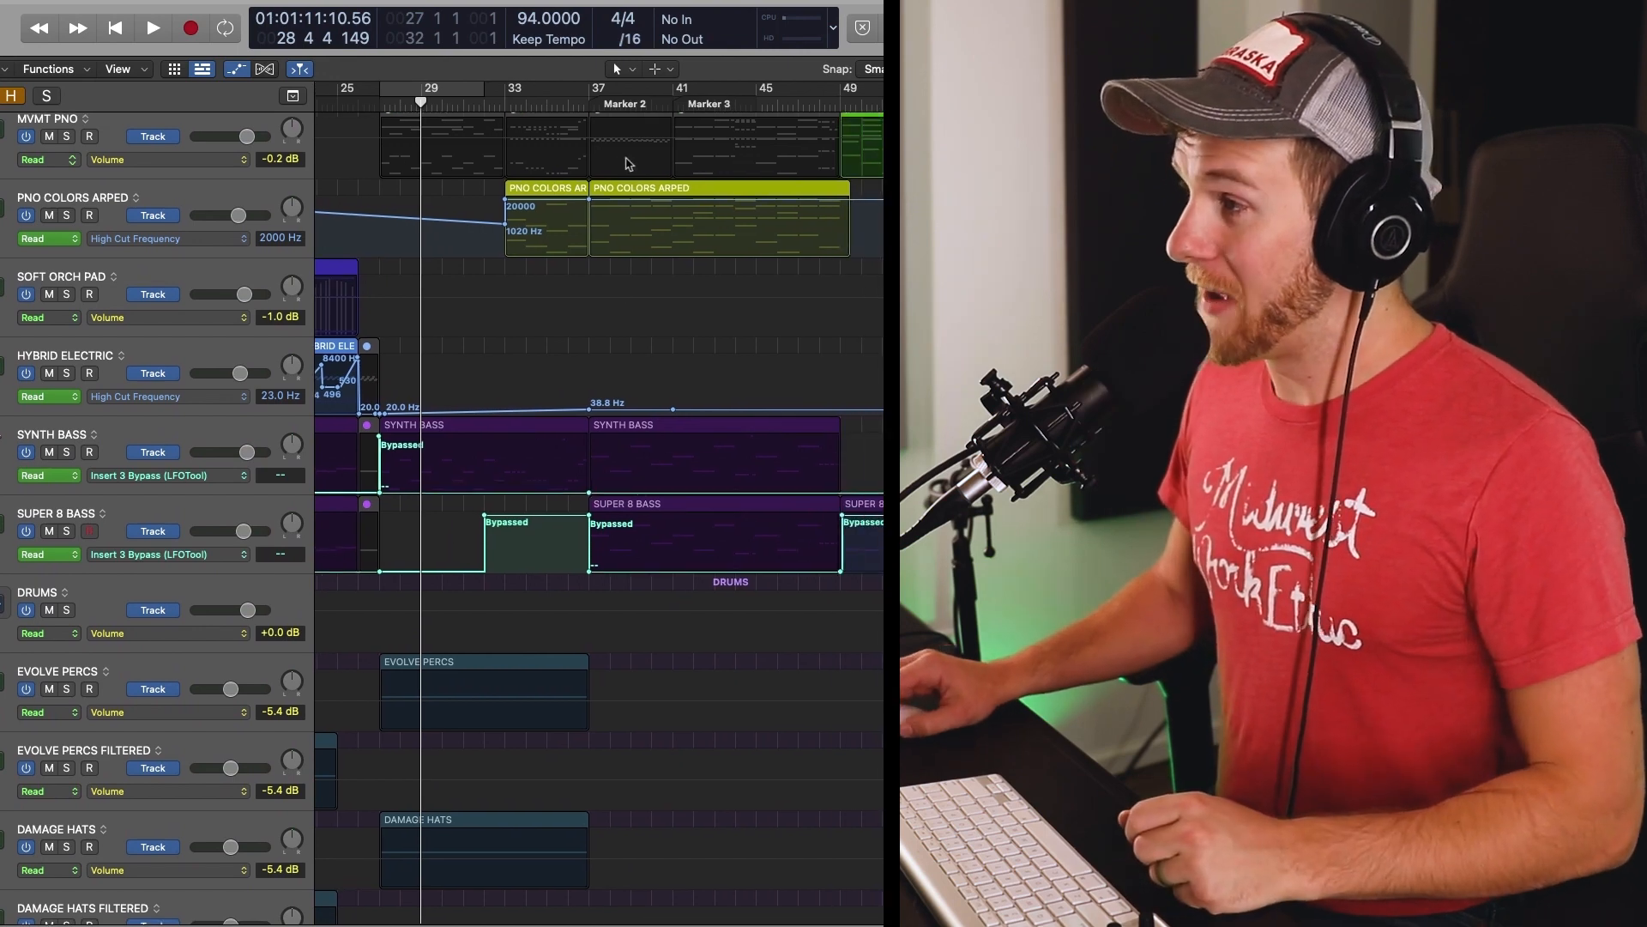
- Place the playhead at bar 15, at the start of the first bass regions by Marker 1
left_click(585, 101)
scroll(581, 277, "left", 3)
scroll(583, 277, "left", 5)
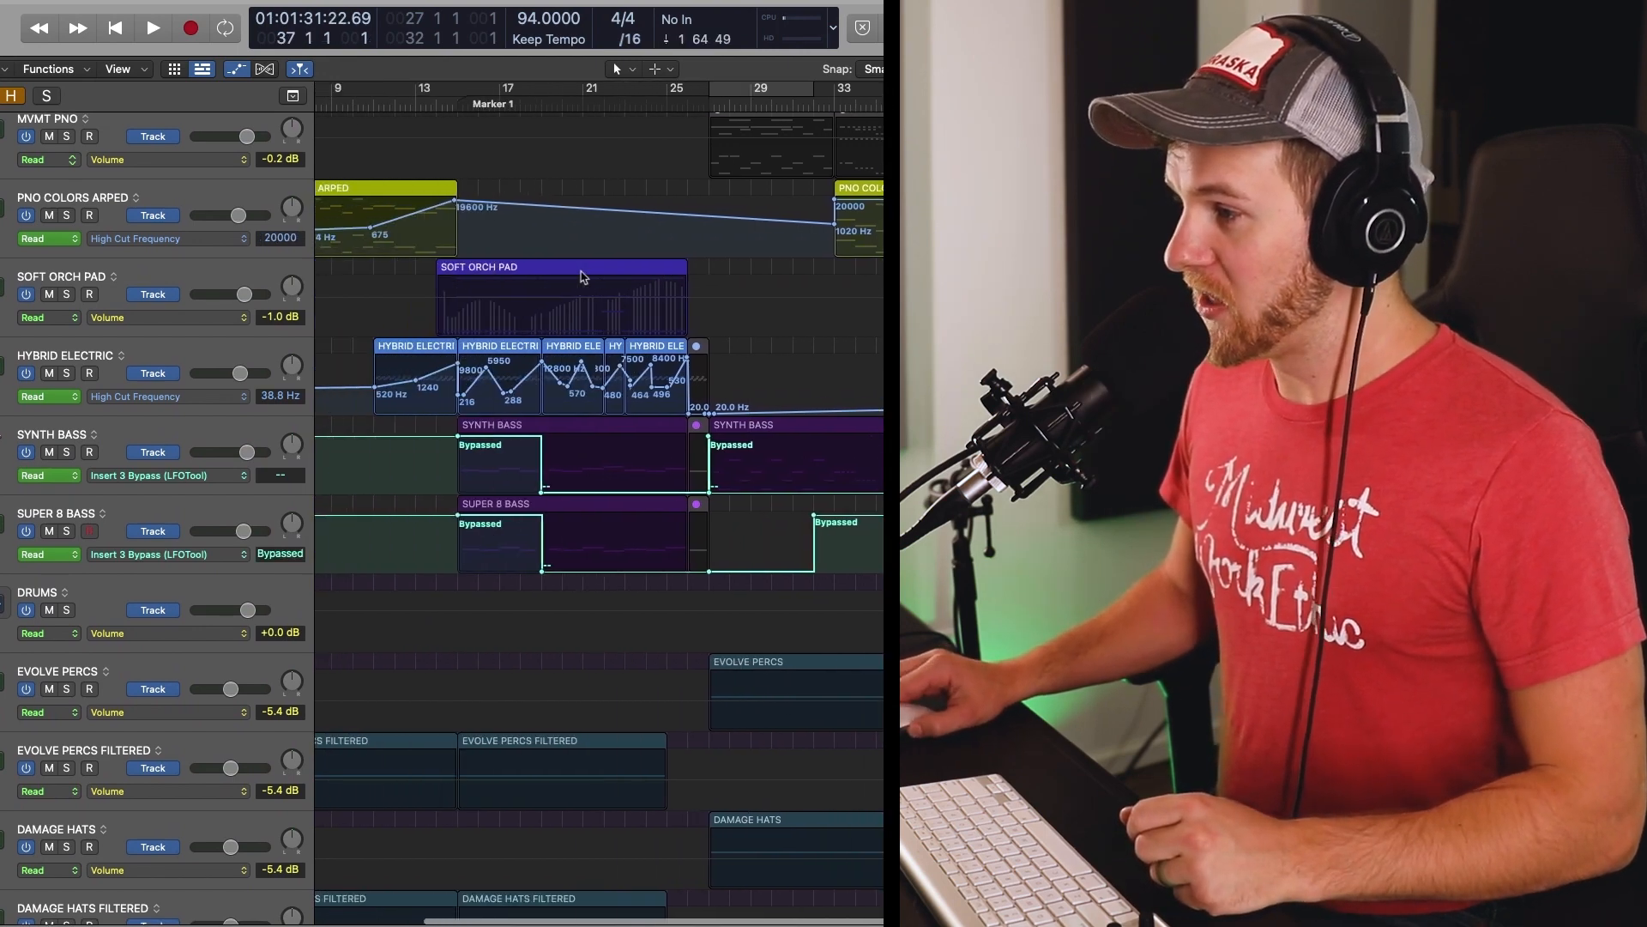
left_click(475, 133)
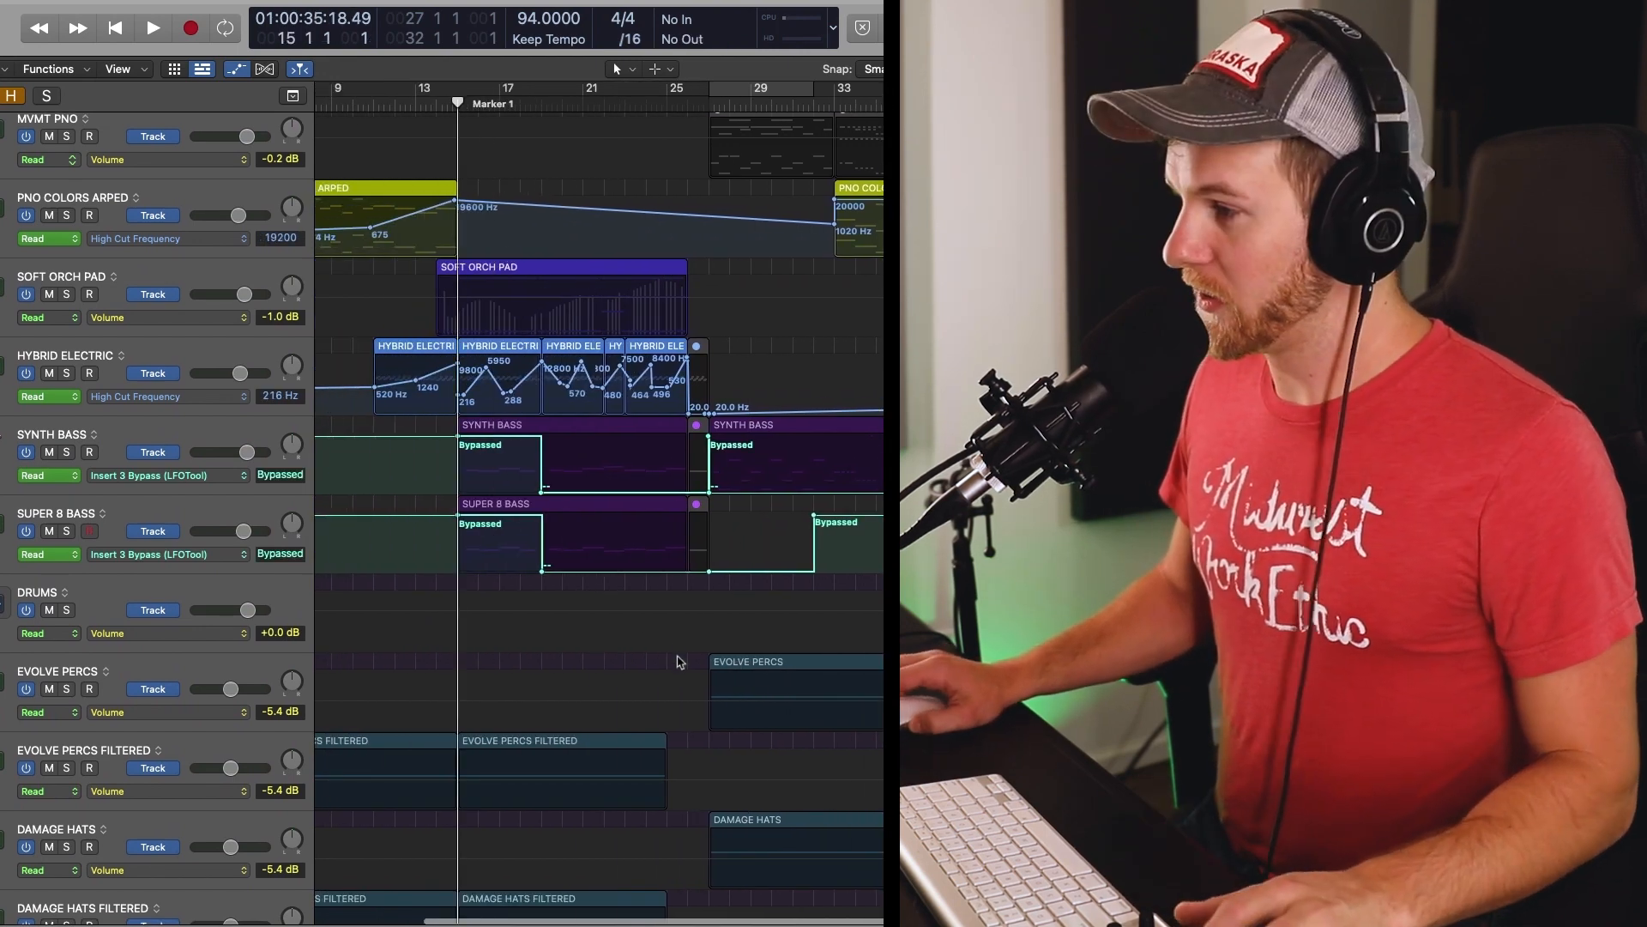
- Select the SYNTH BASS and SUPER 8 BASS tracks and enlarge their LFOTool bypass automation lanes
left_click(135, 437)
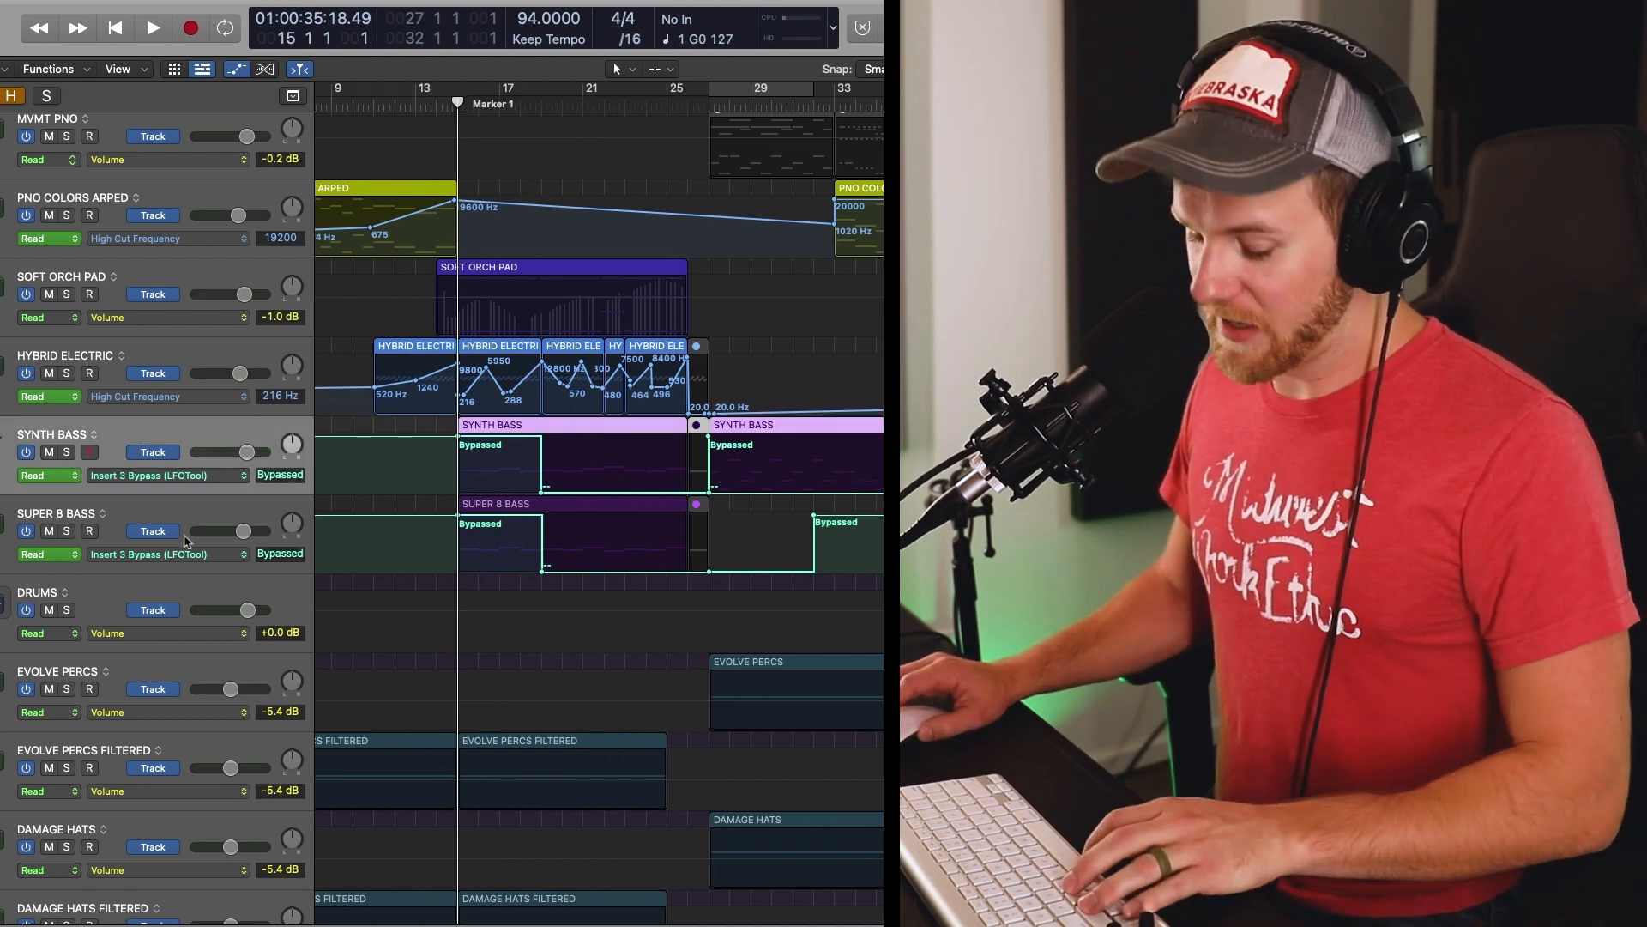
left_click(255, 527, "shift")
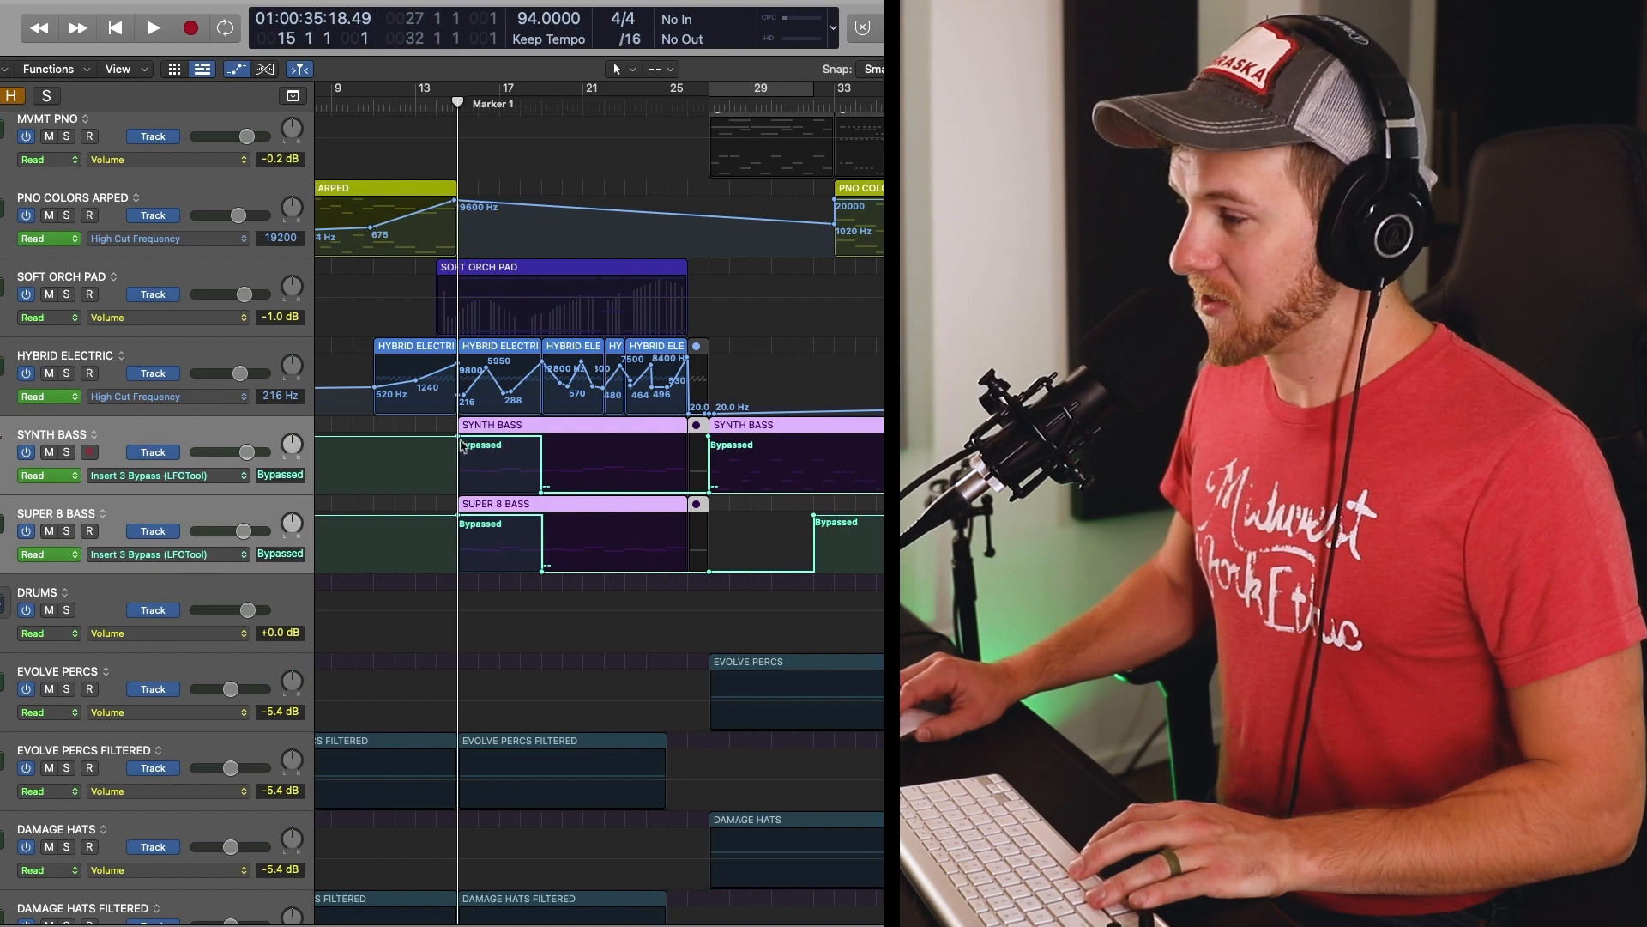
scroll(518, 451, "up", 10)
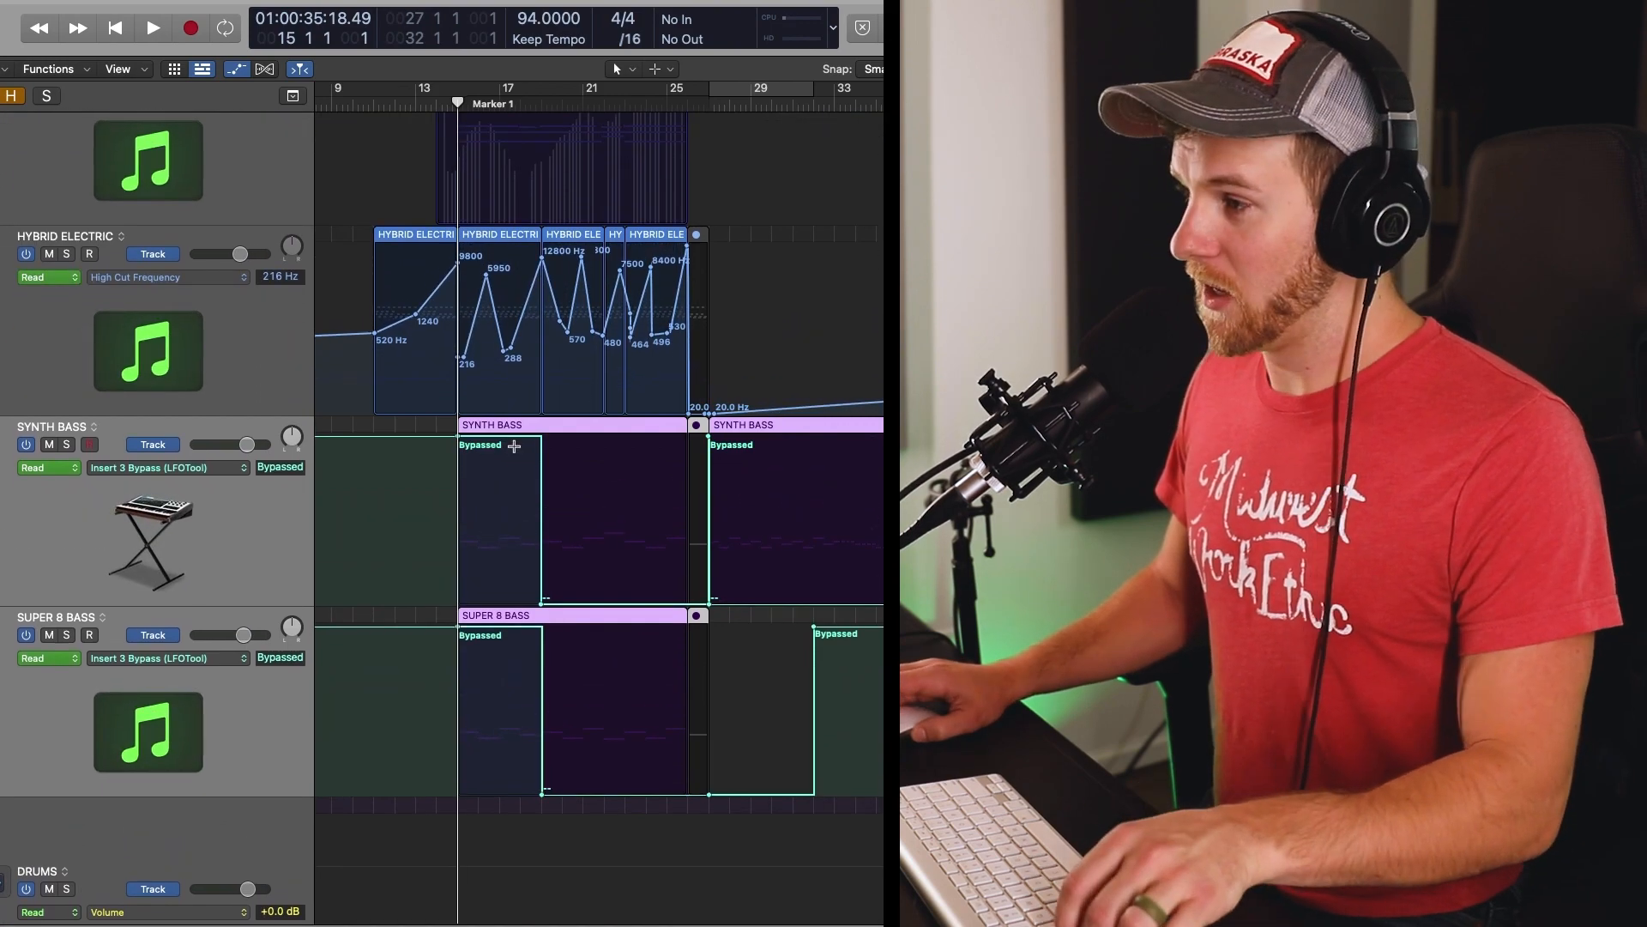
scroll(517, 453, "down", 5)
scroll(518, 458, "up", 5)
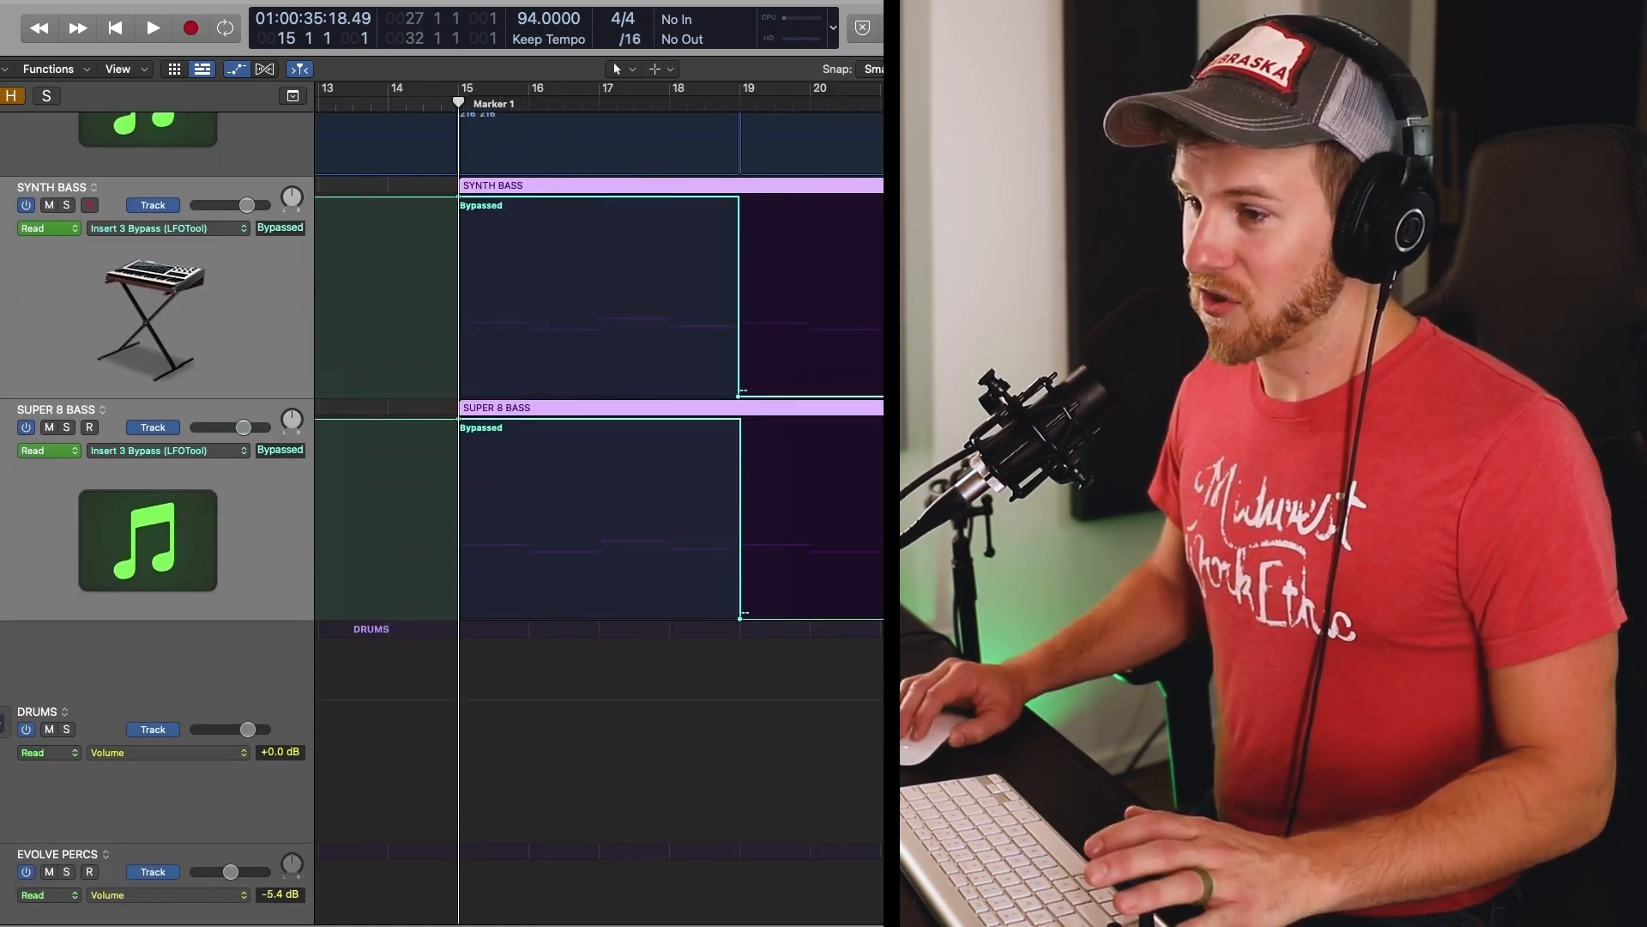
- Check the LFOTool bypass state on the SYNTH BASS channel strip at bar 20 and at bar 15
scroll(673, 478, "right", 5)
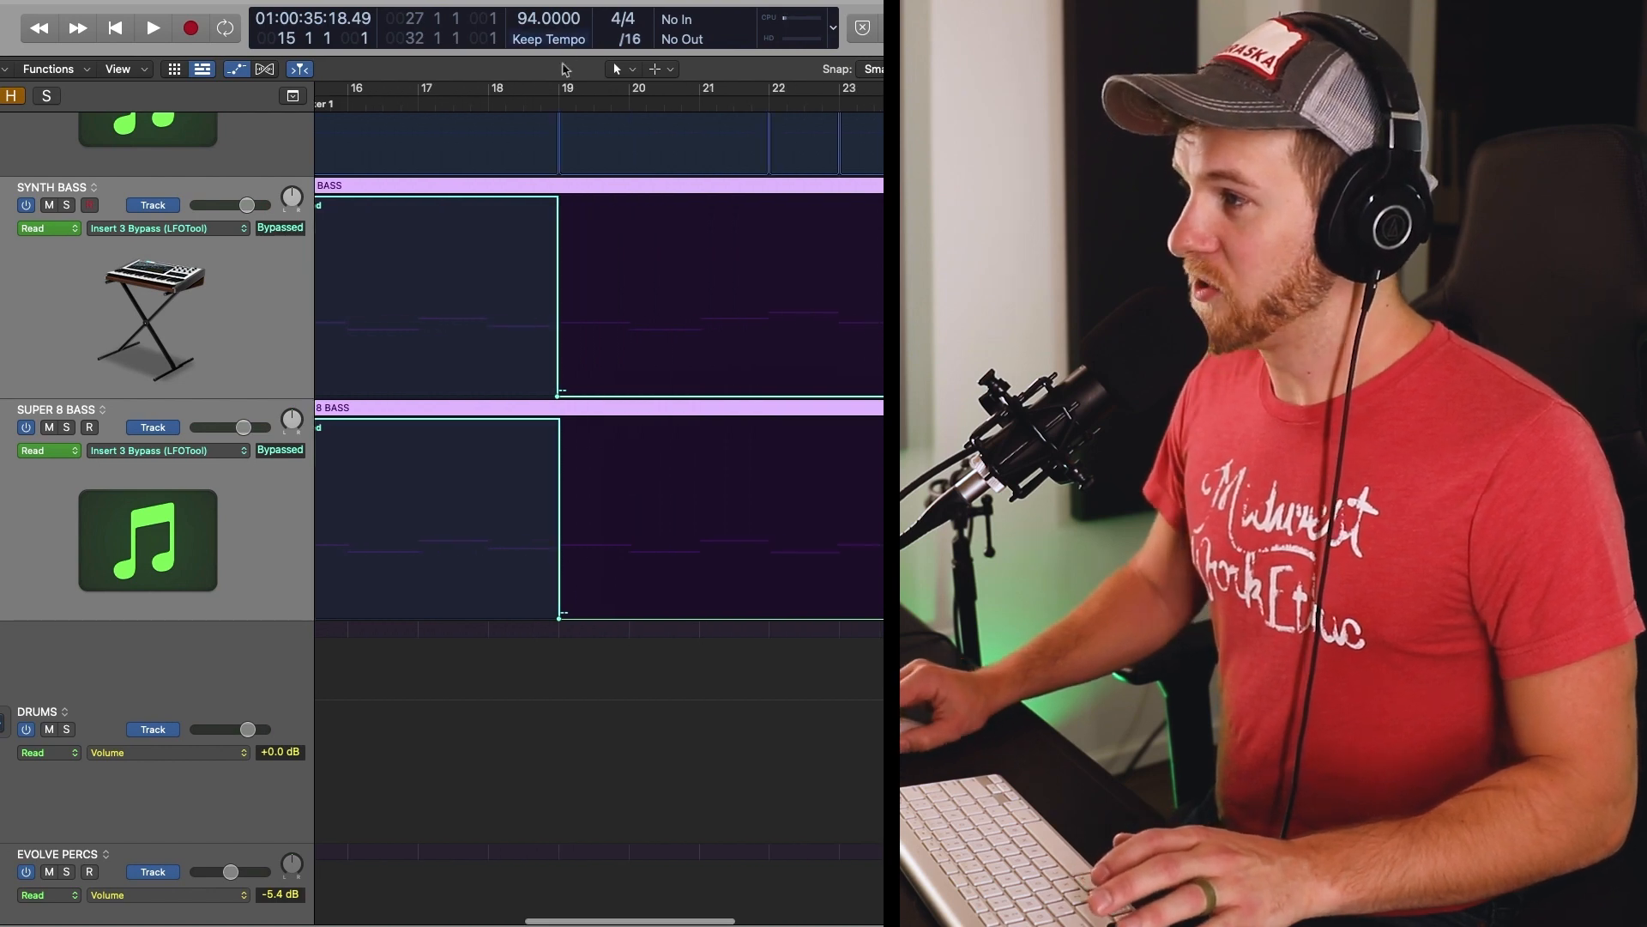
left_click_drag(558, 104, 629, 104)
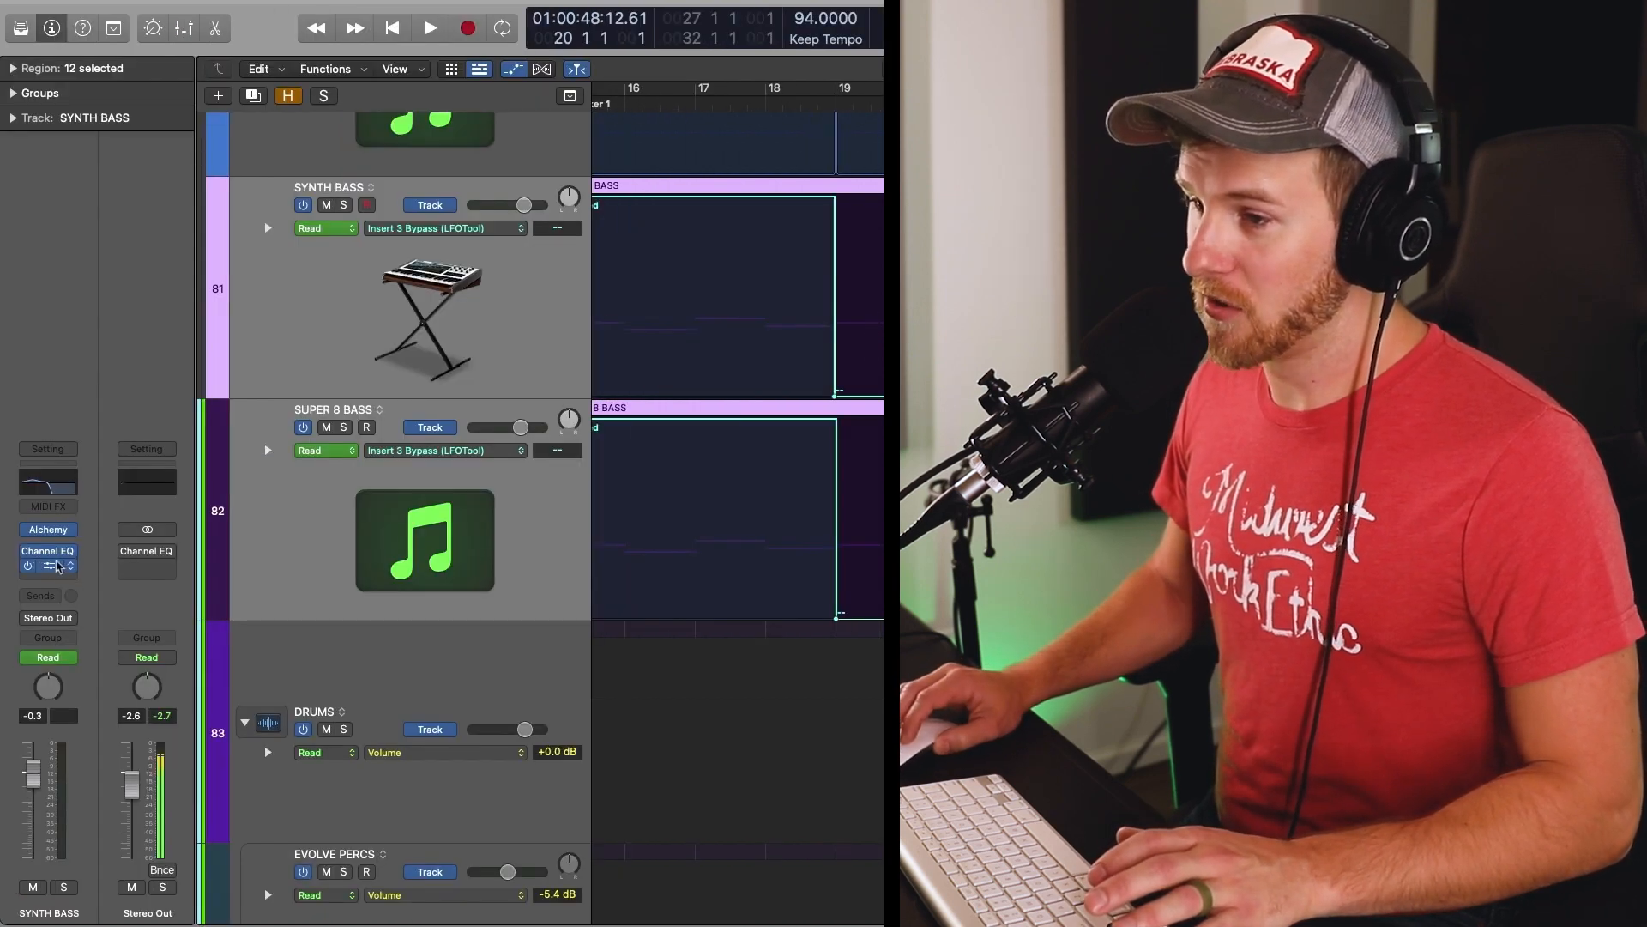
scroll(682, 232, "left", 5)
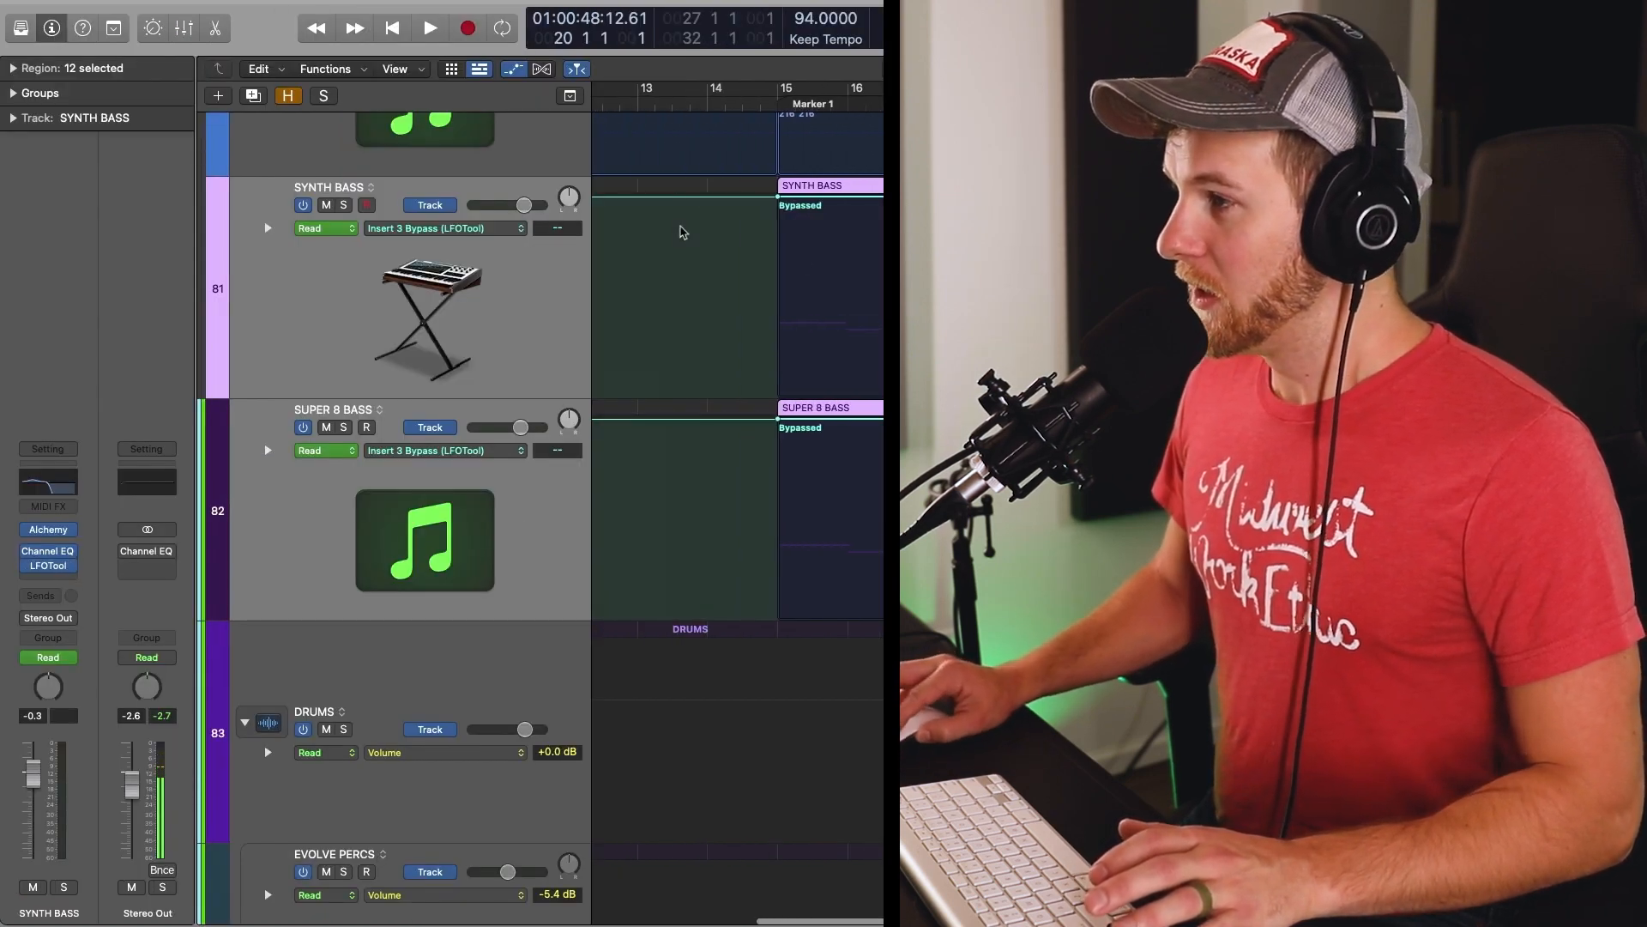
left_click(778, 92)
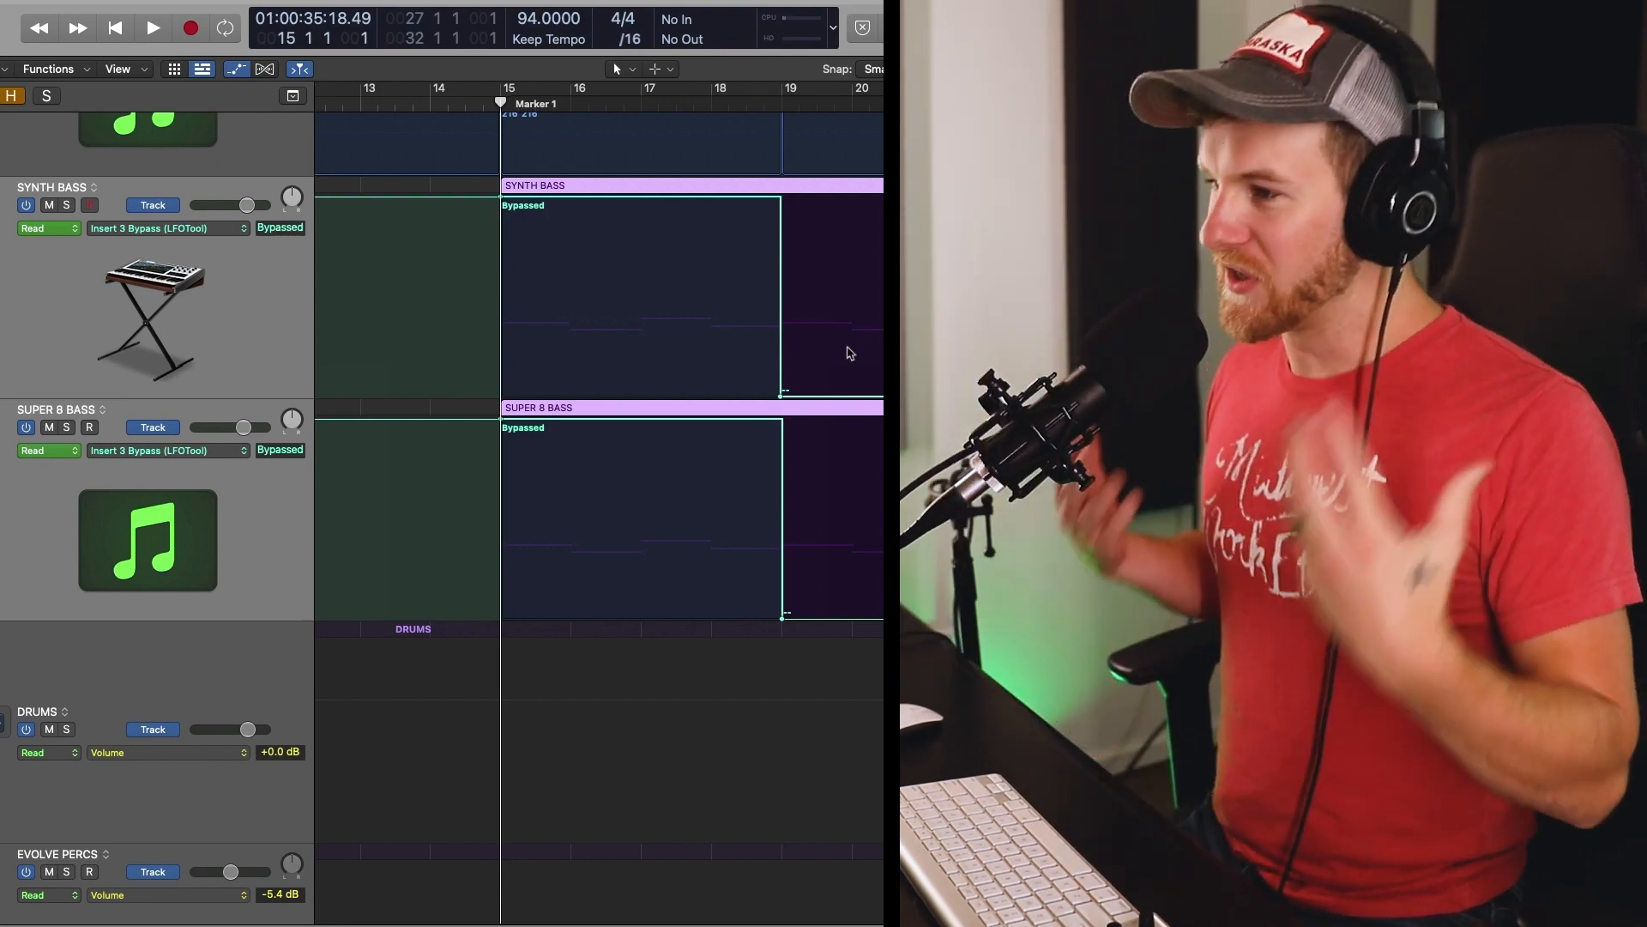
- Play the bass tracks from bar 15, soloing SYNTH BASS and SUPER 8 BASS while watching the SYNTH BASS LFOTool curve
scroll(849, 352, "up", 3)
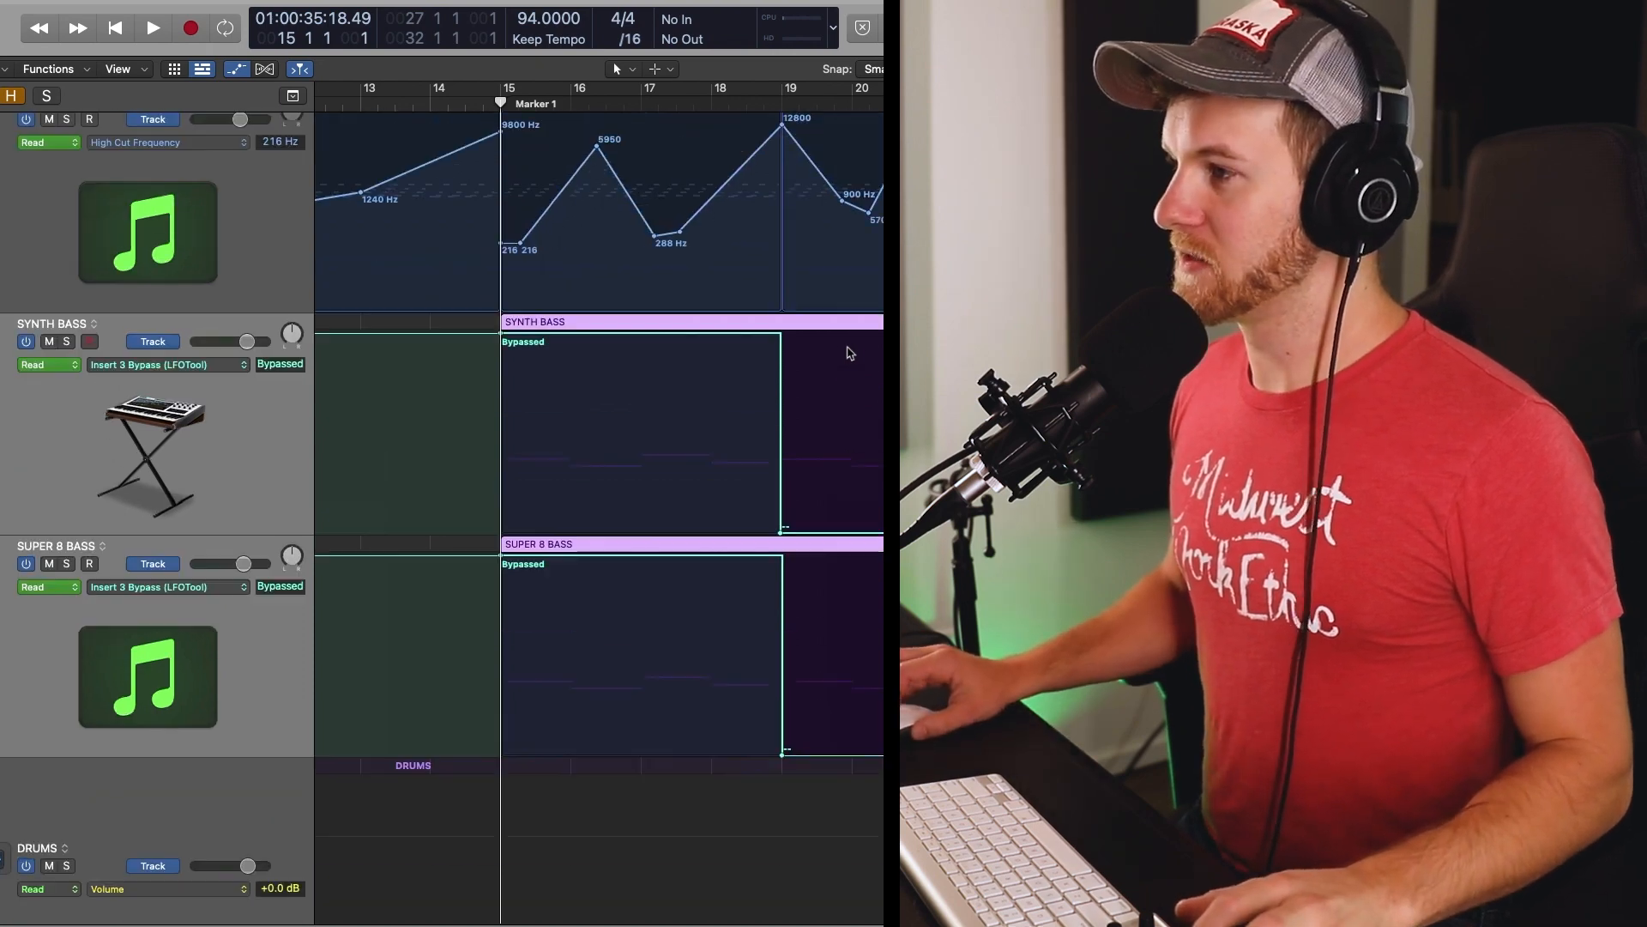
key("space")
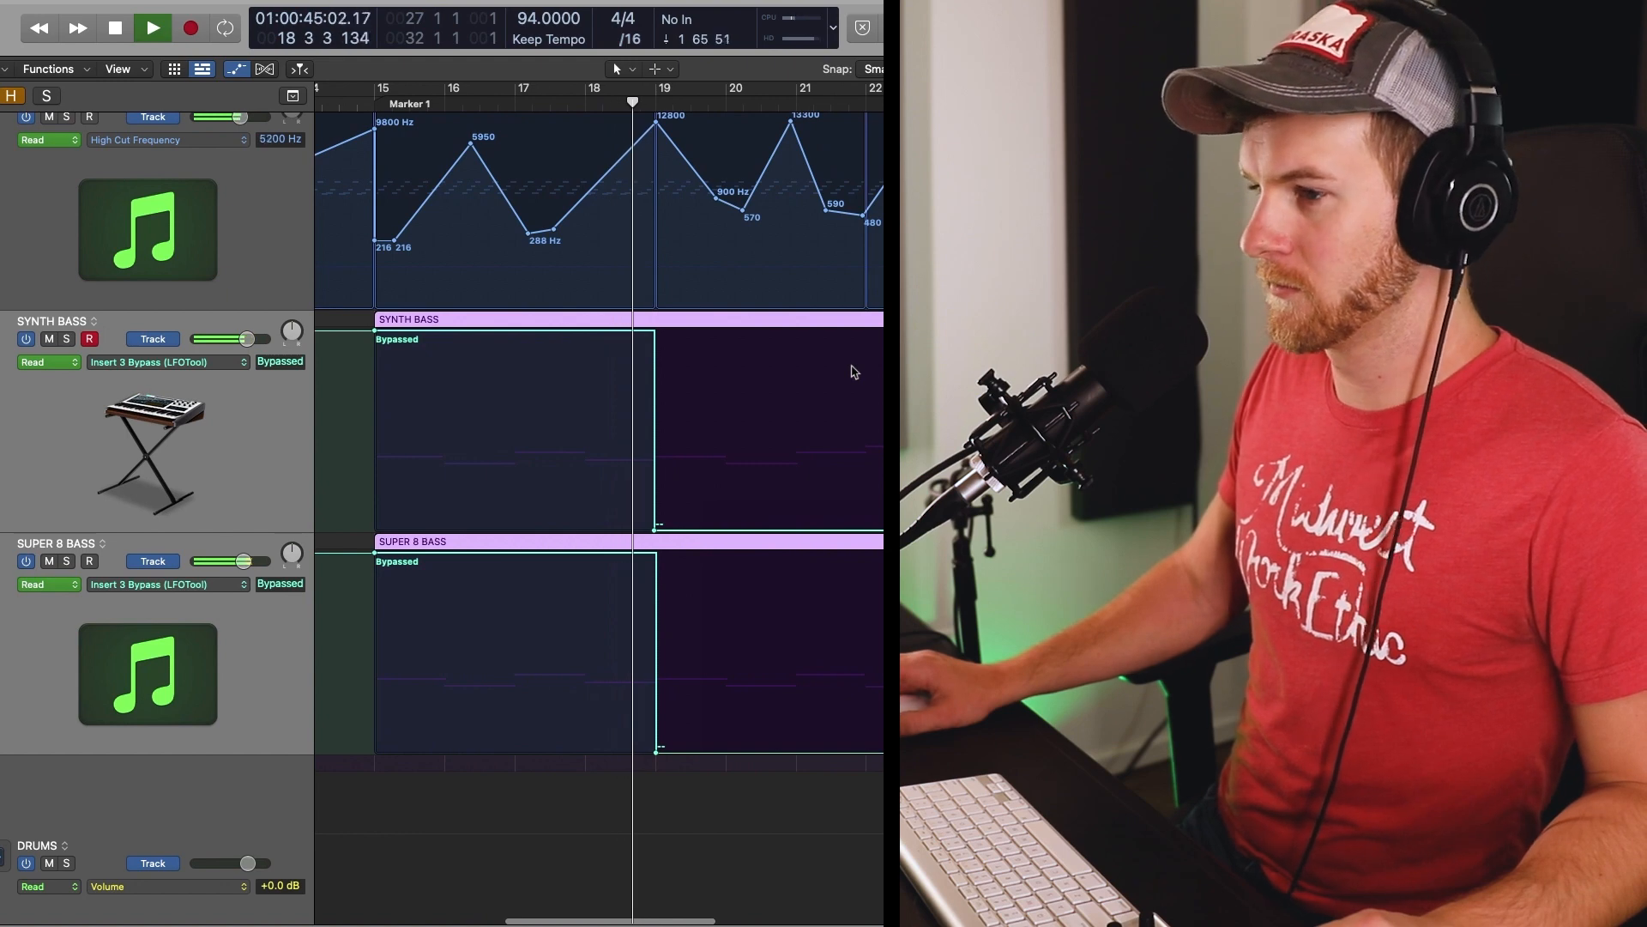
left_click(1, 539)
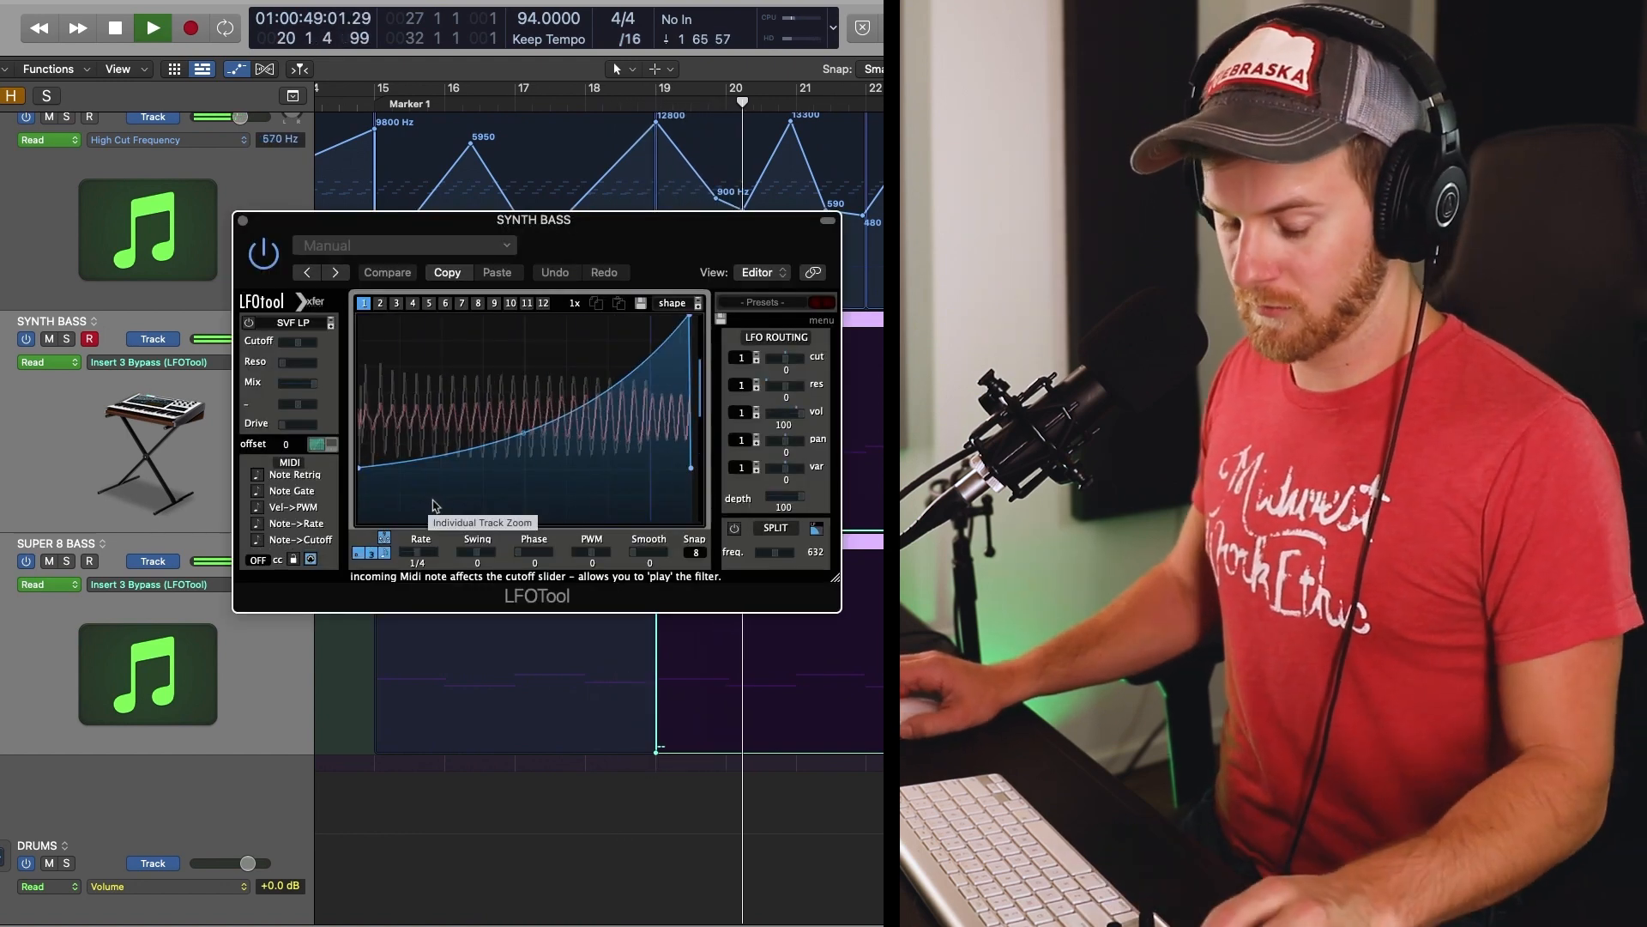
key("s")
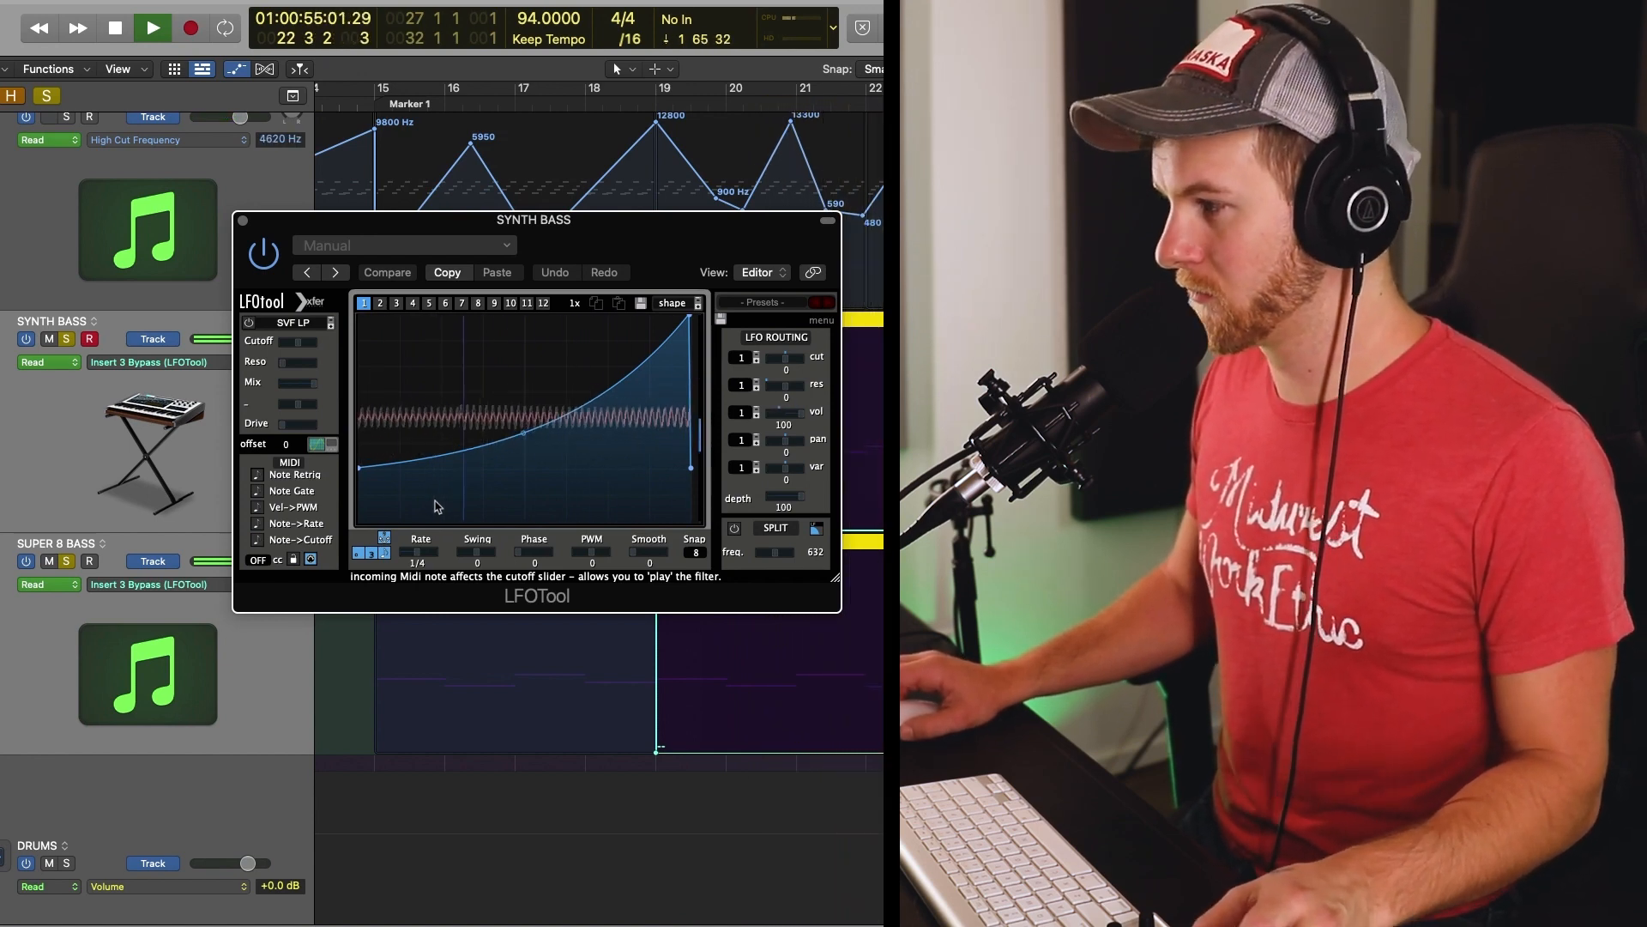
key("space")
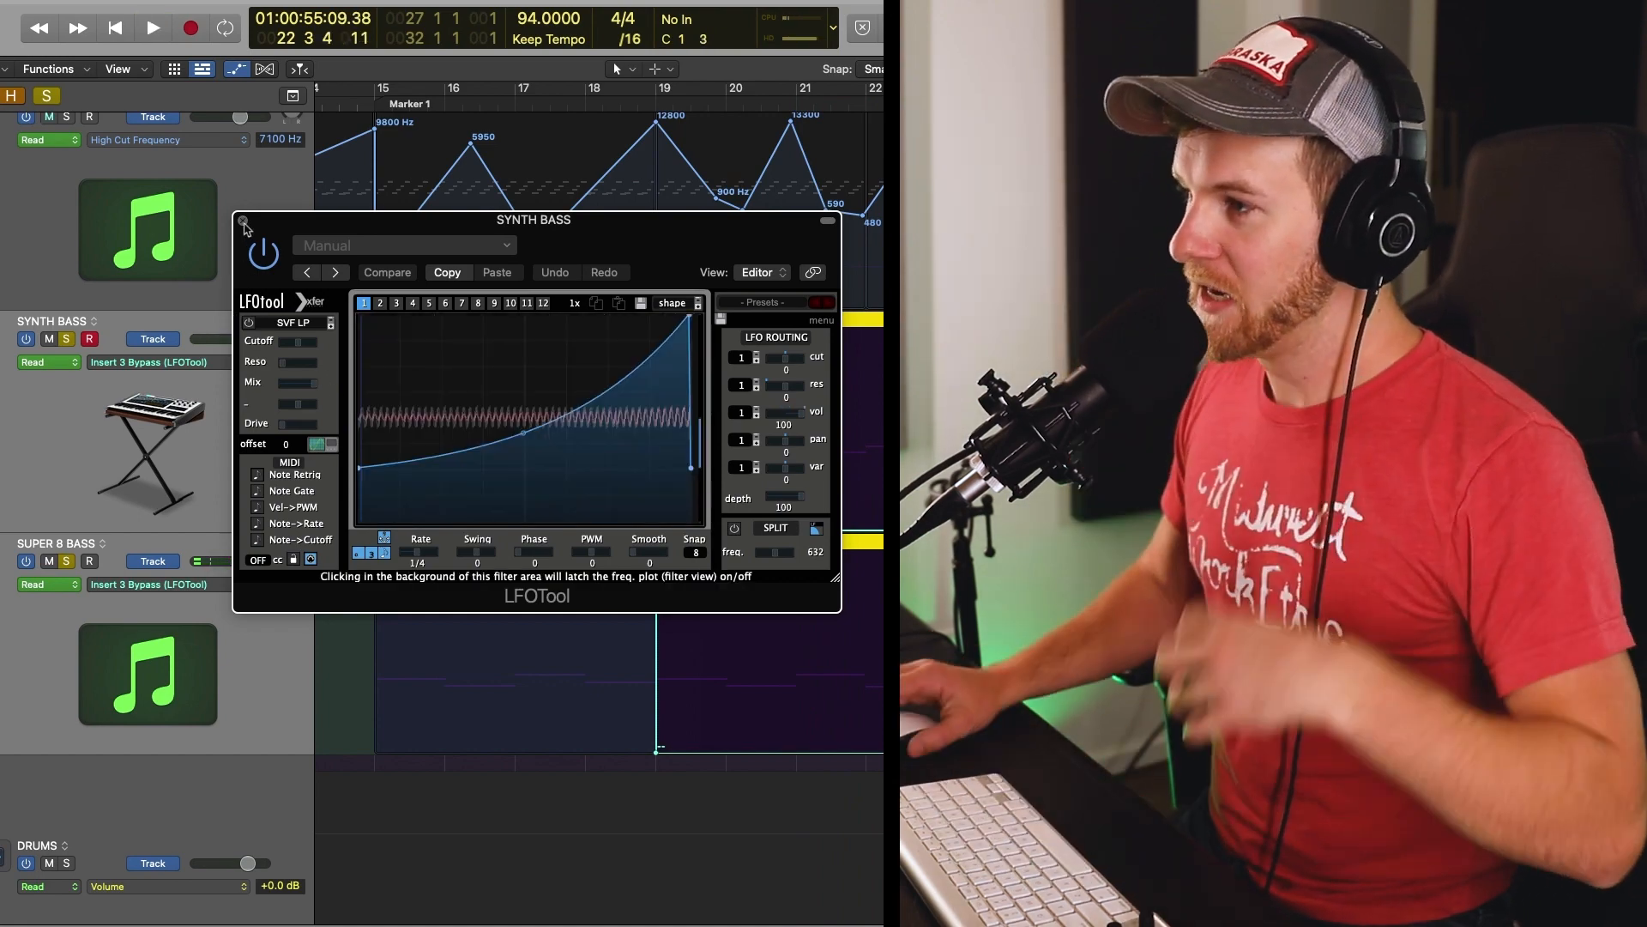
left_click(243, 222)
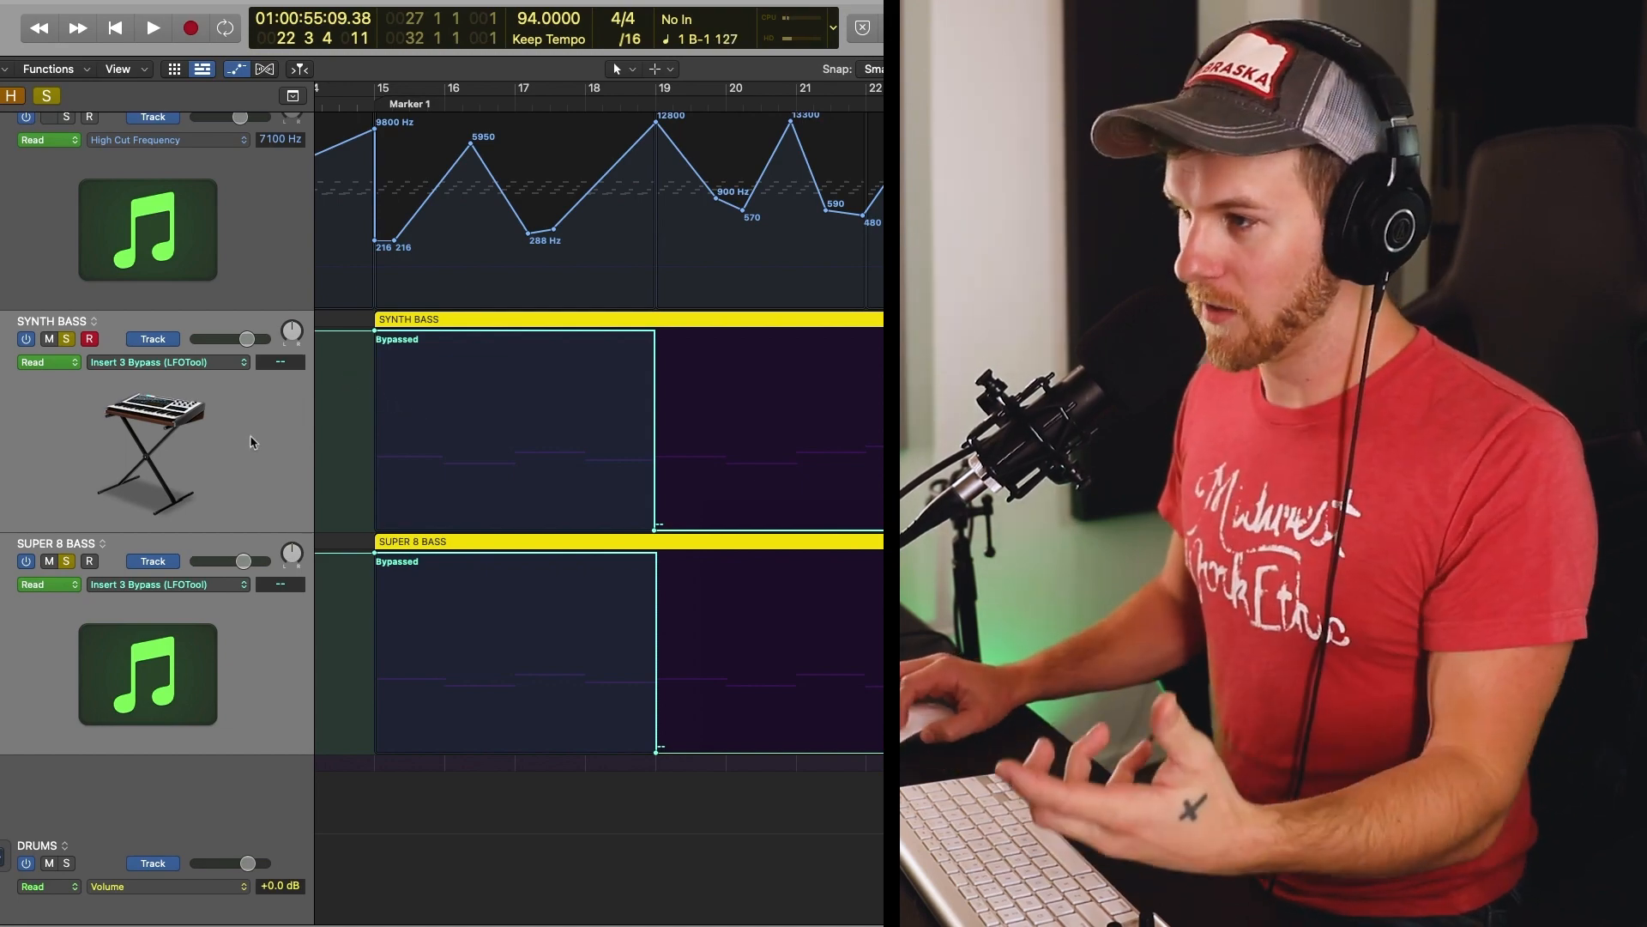
- Hide the track automation, zoom out to the whole arrangement and clear the solo on the bass tracks
key("a")
key("z")
scroll(409, 452, "up", 3)
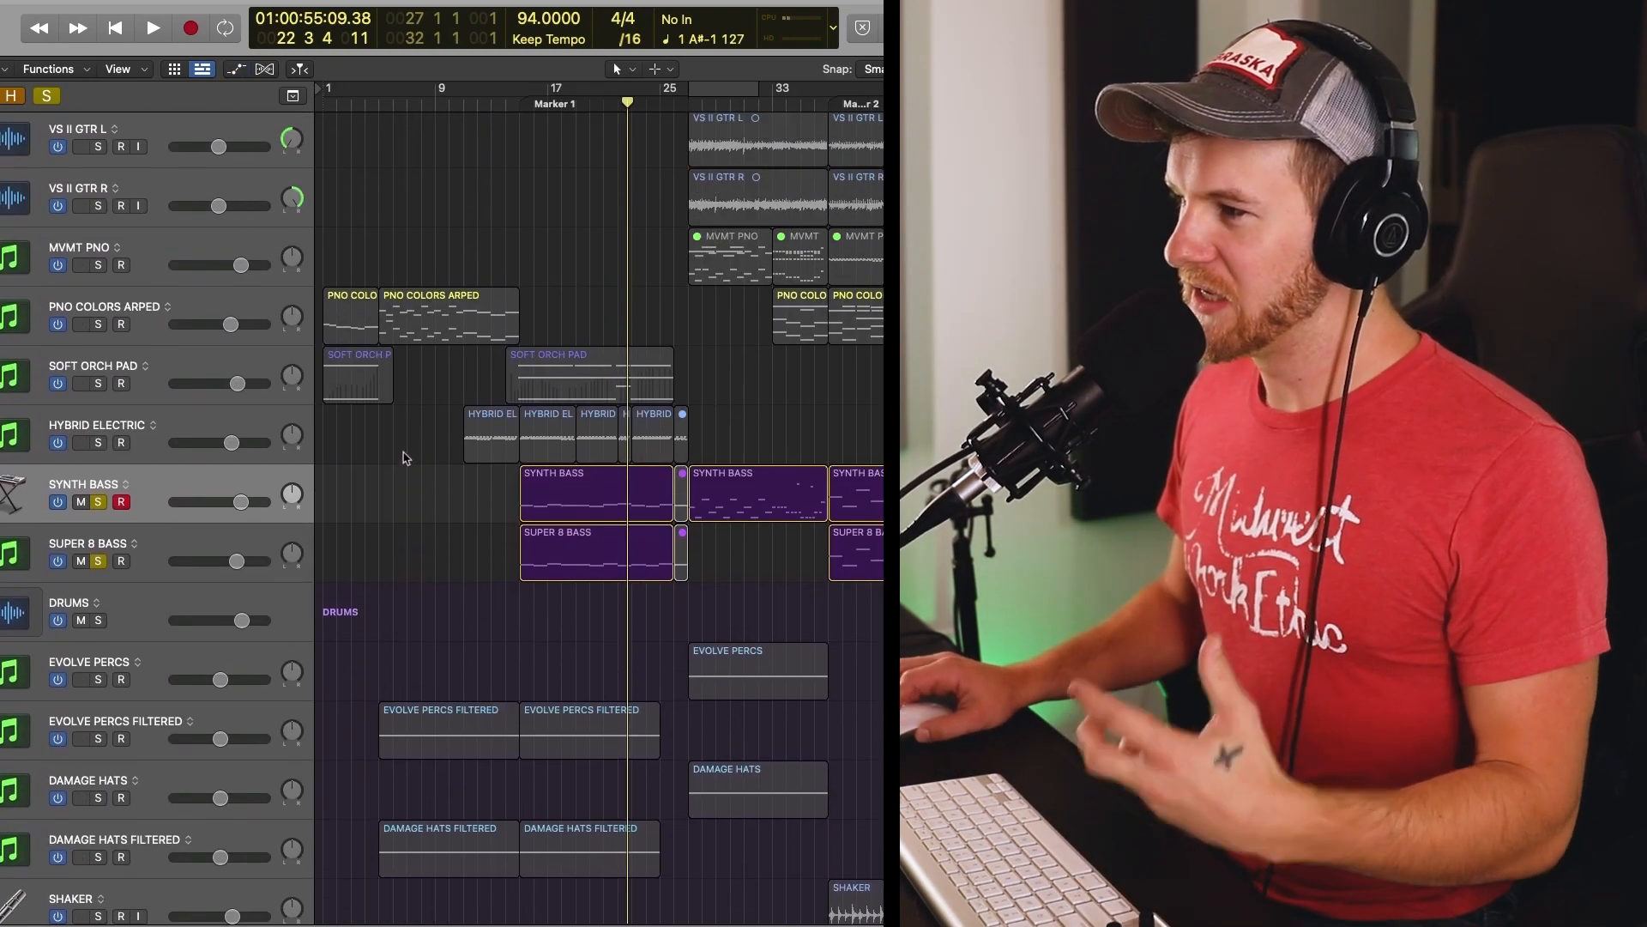
left_click(51, 96)
scroll(554, 239, "up", 3)
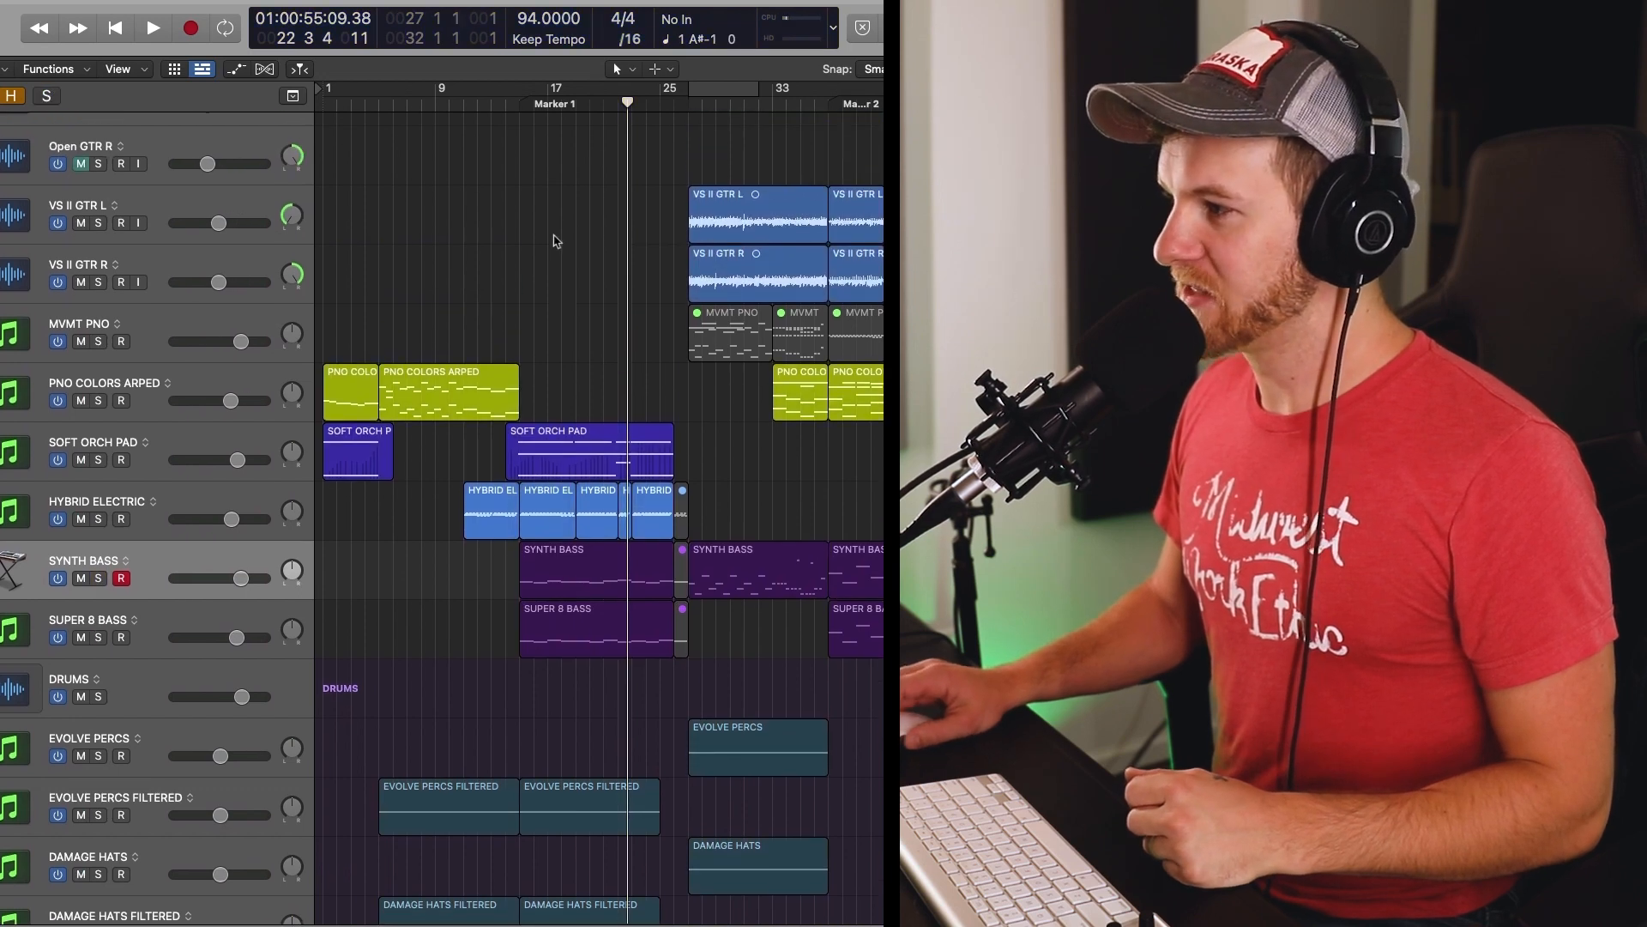
- Duplicate the MVMT PNO track with its settings and solo the duplicate
left_click(175, 388)
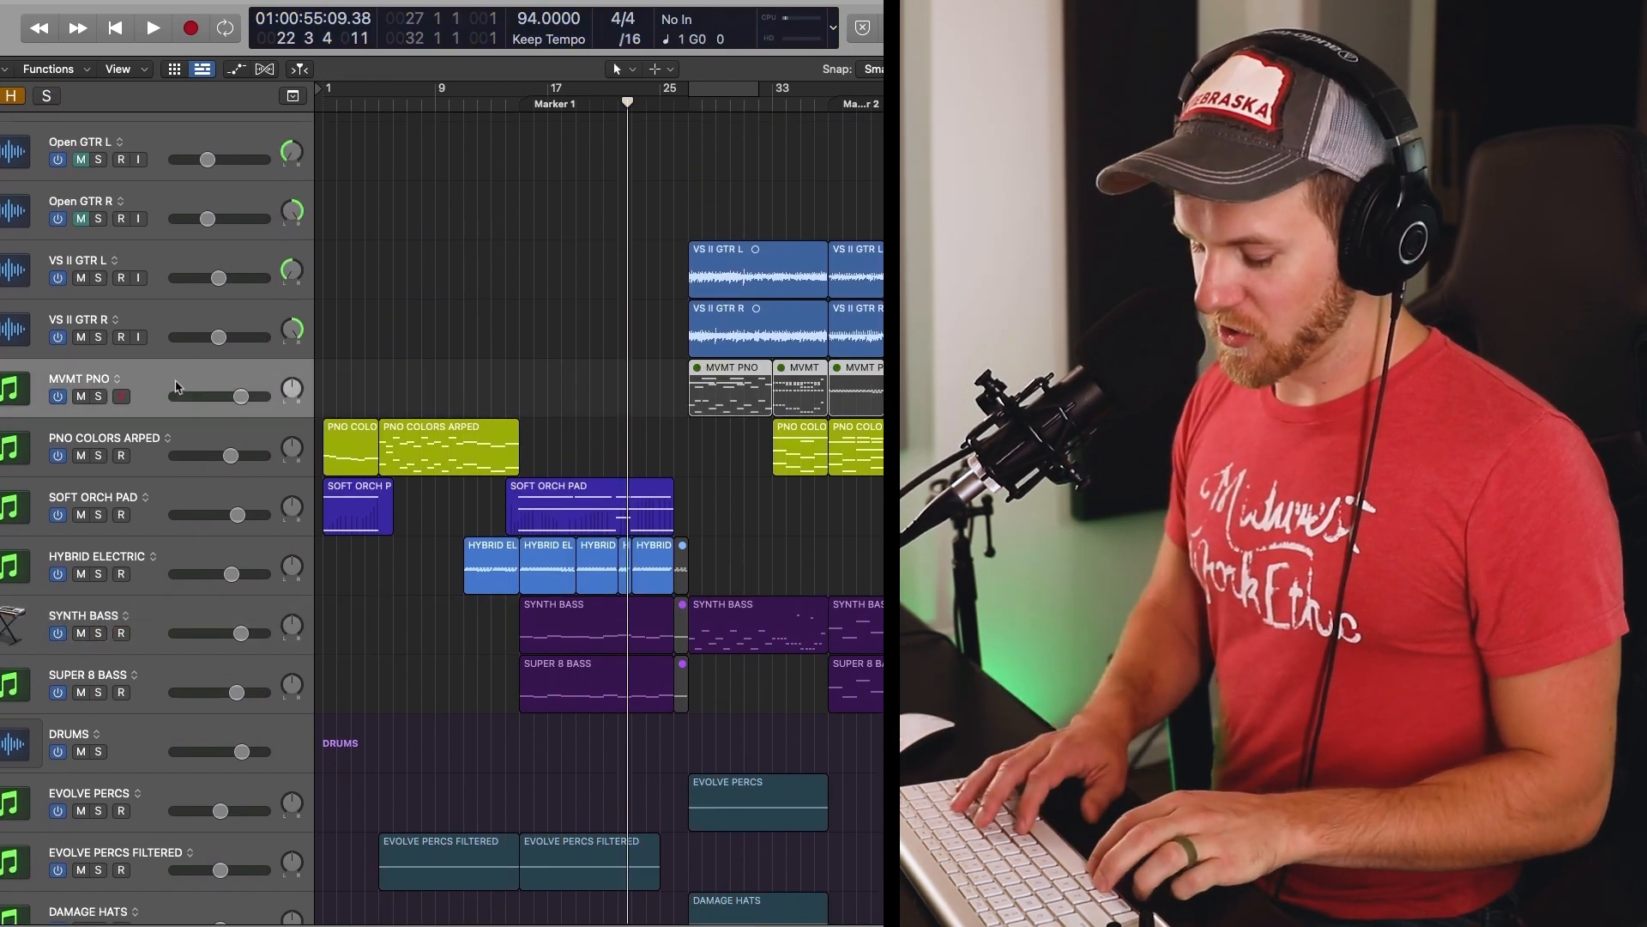
key("super+d")
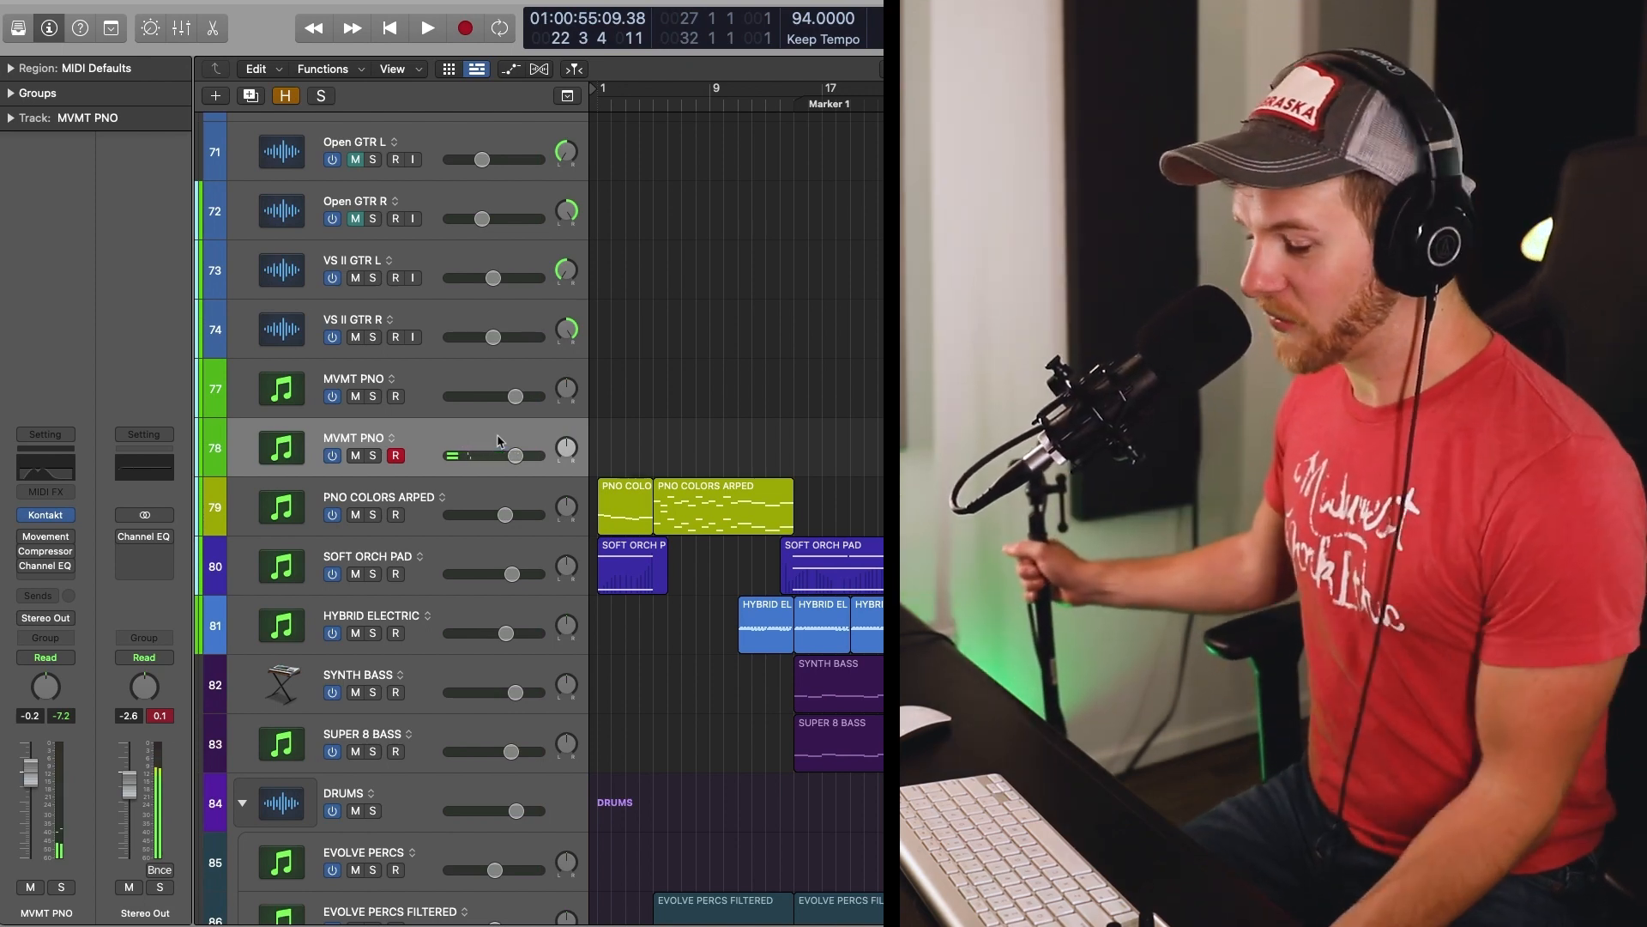
key("s")
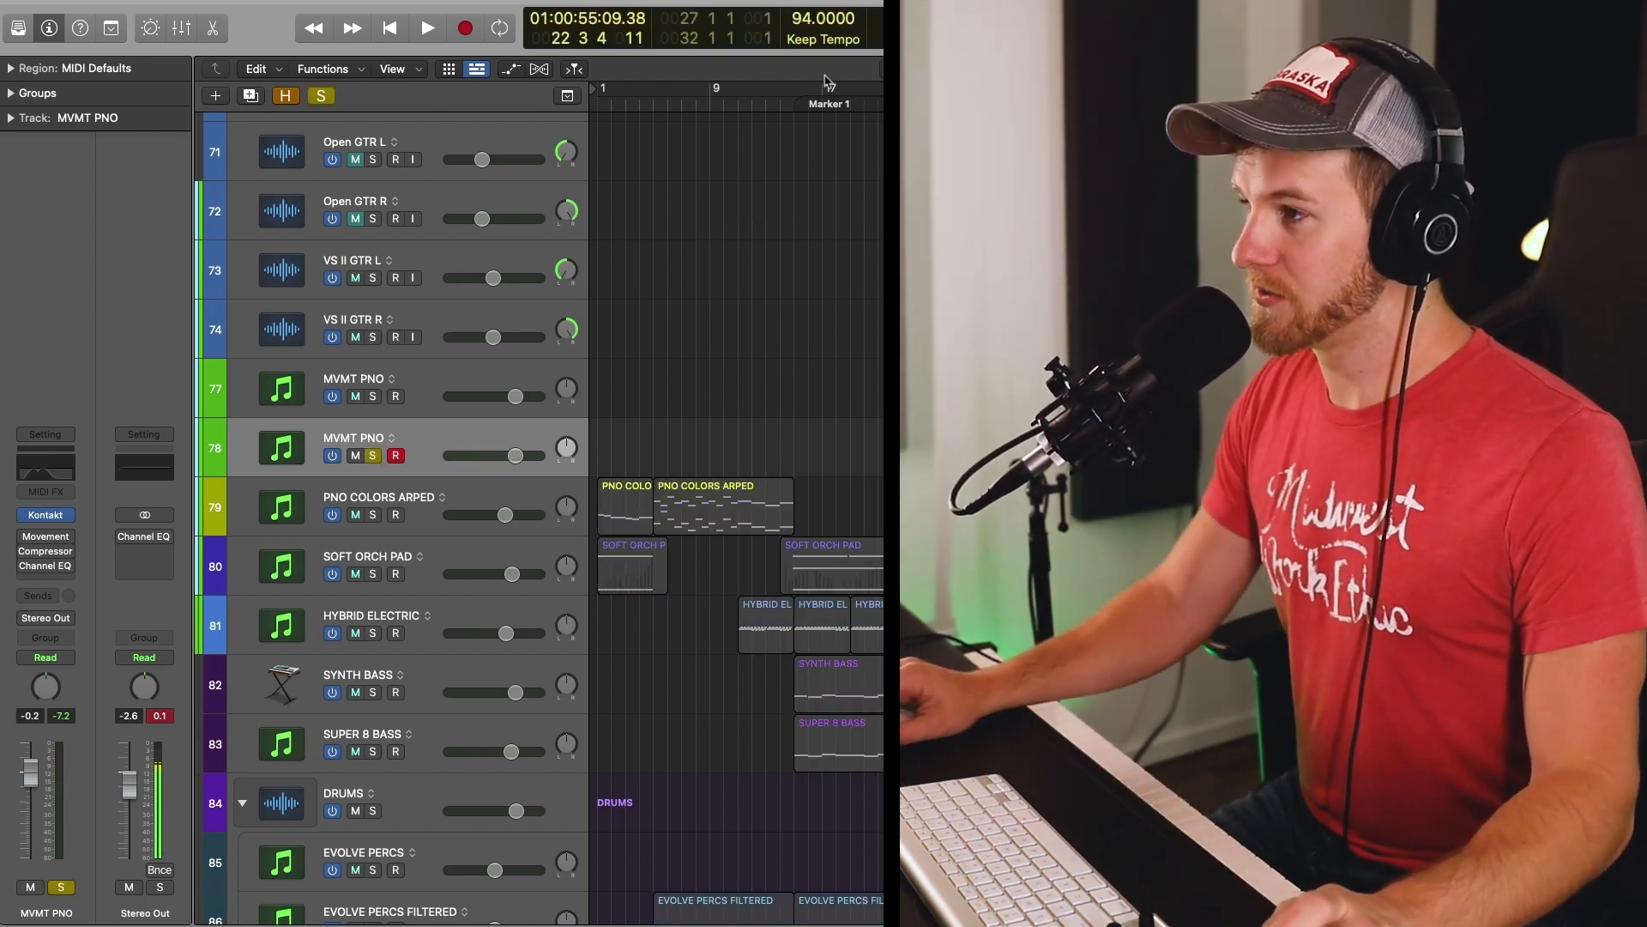
- Insert the stereo Xfer Records LFOTool on the duplicated MVMT PNO track and reposition its plug-in window
left_click(48, 581)
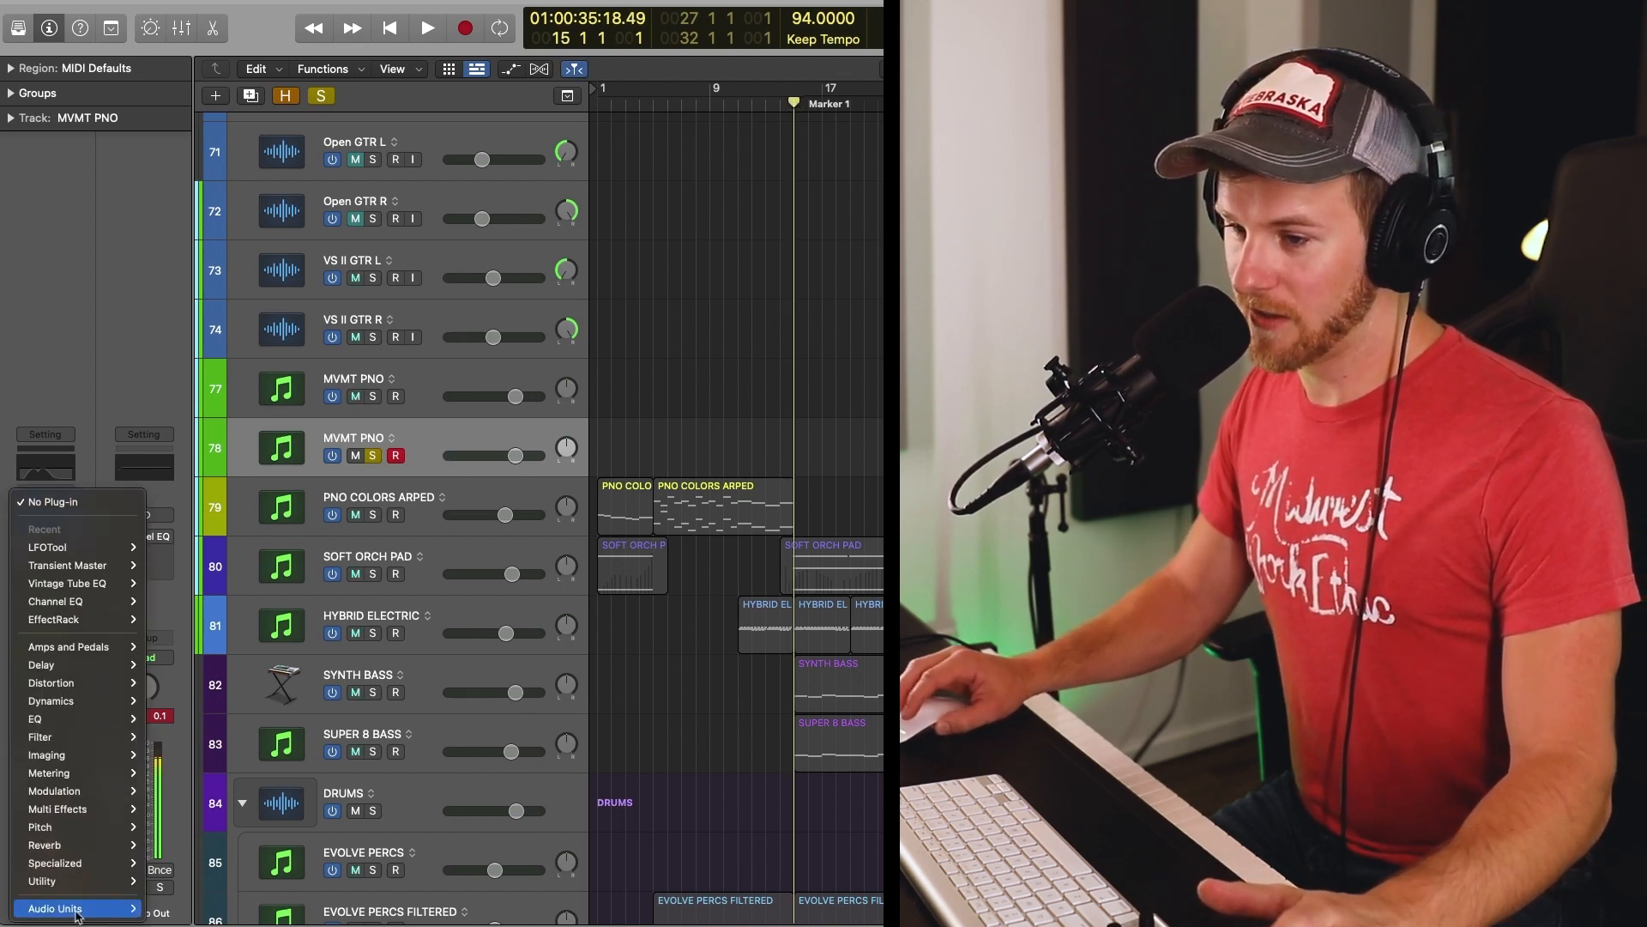
mouse_move(75, 911)
mouse_move(335, 911)
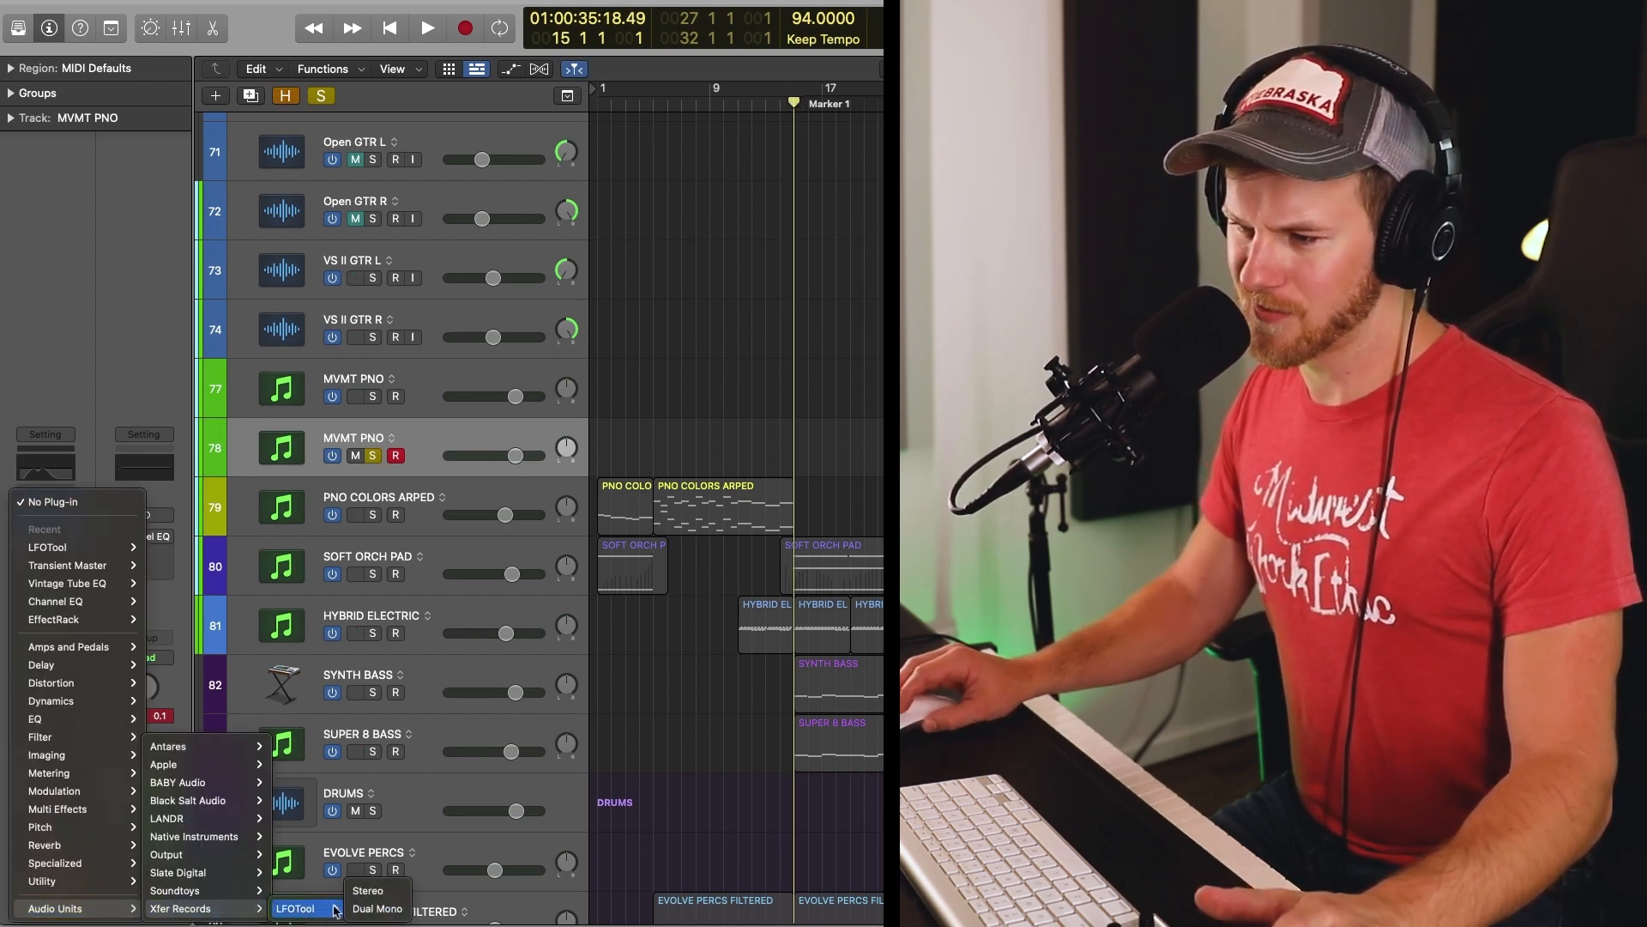
left_click(377, 891)
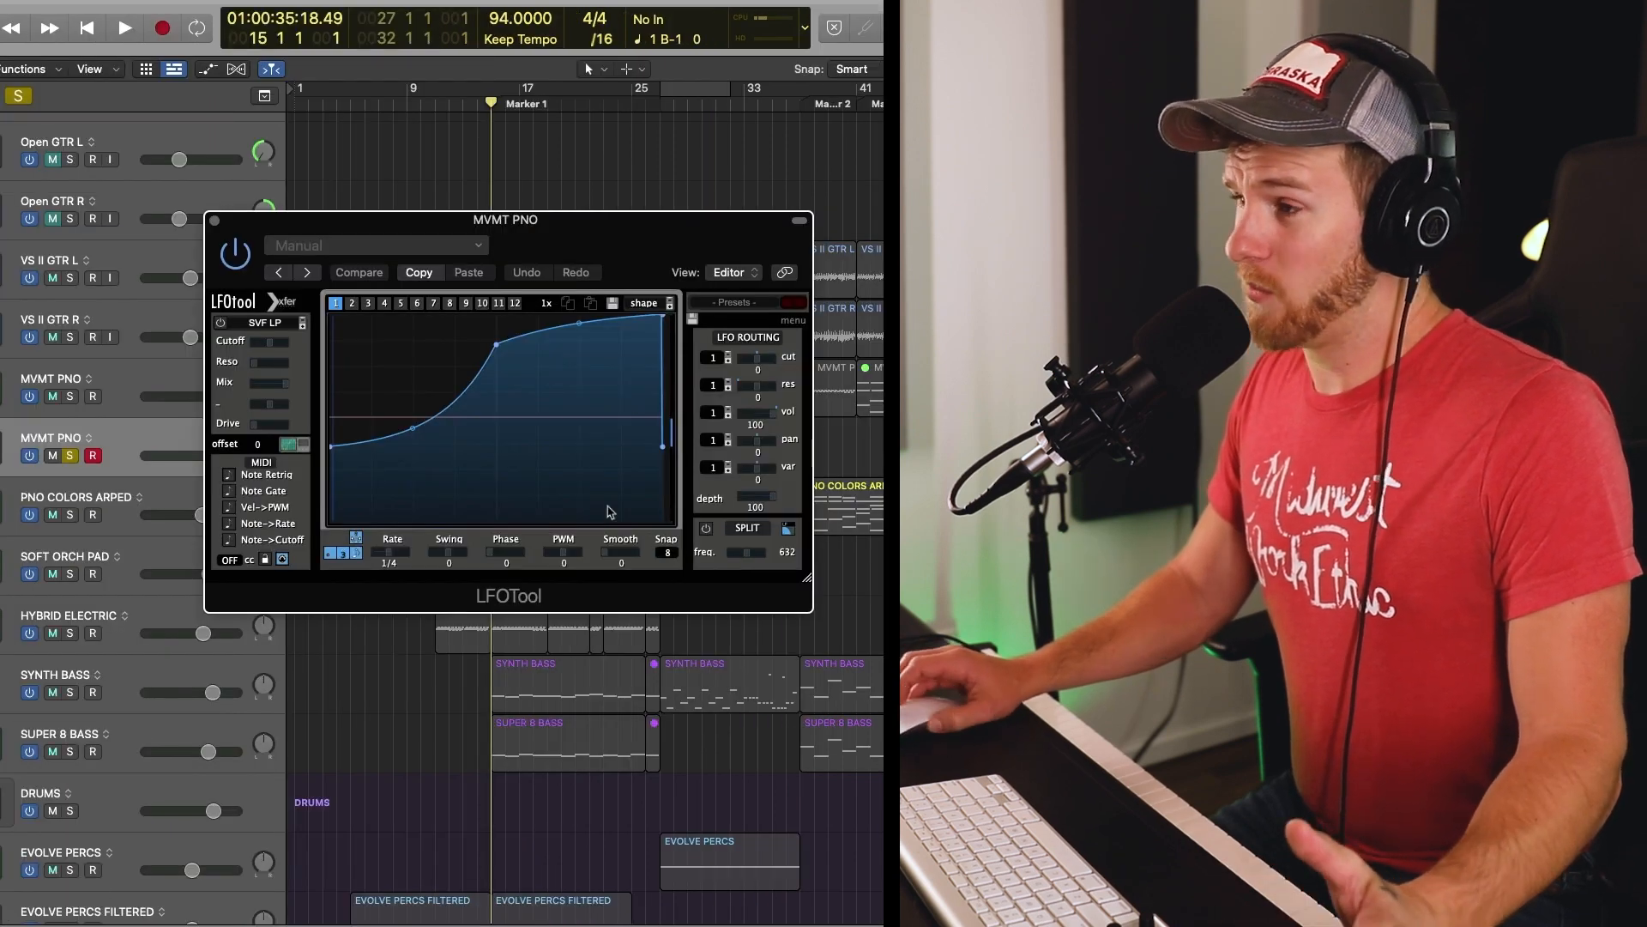
left_click_drag(622, 243, 495, 251)
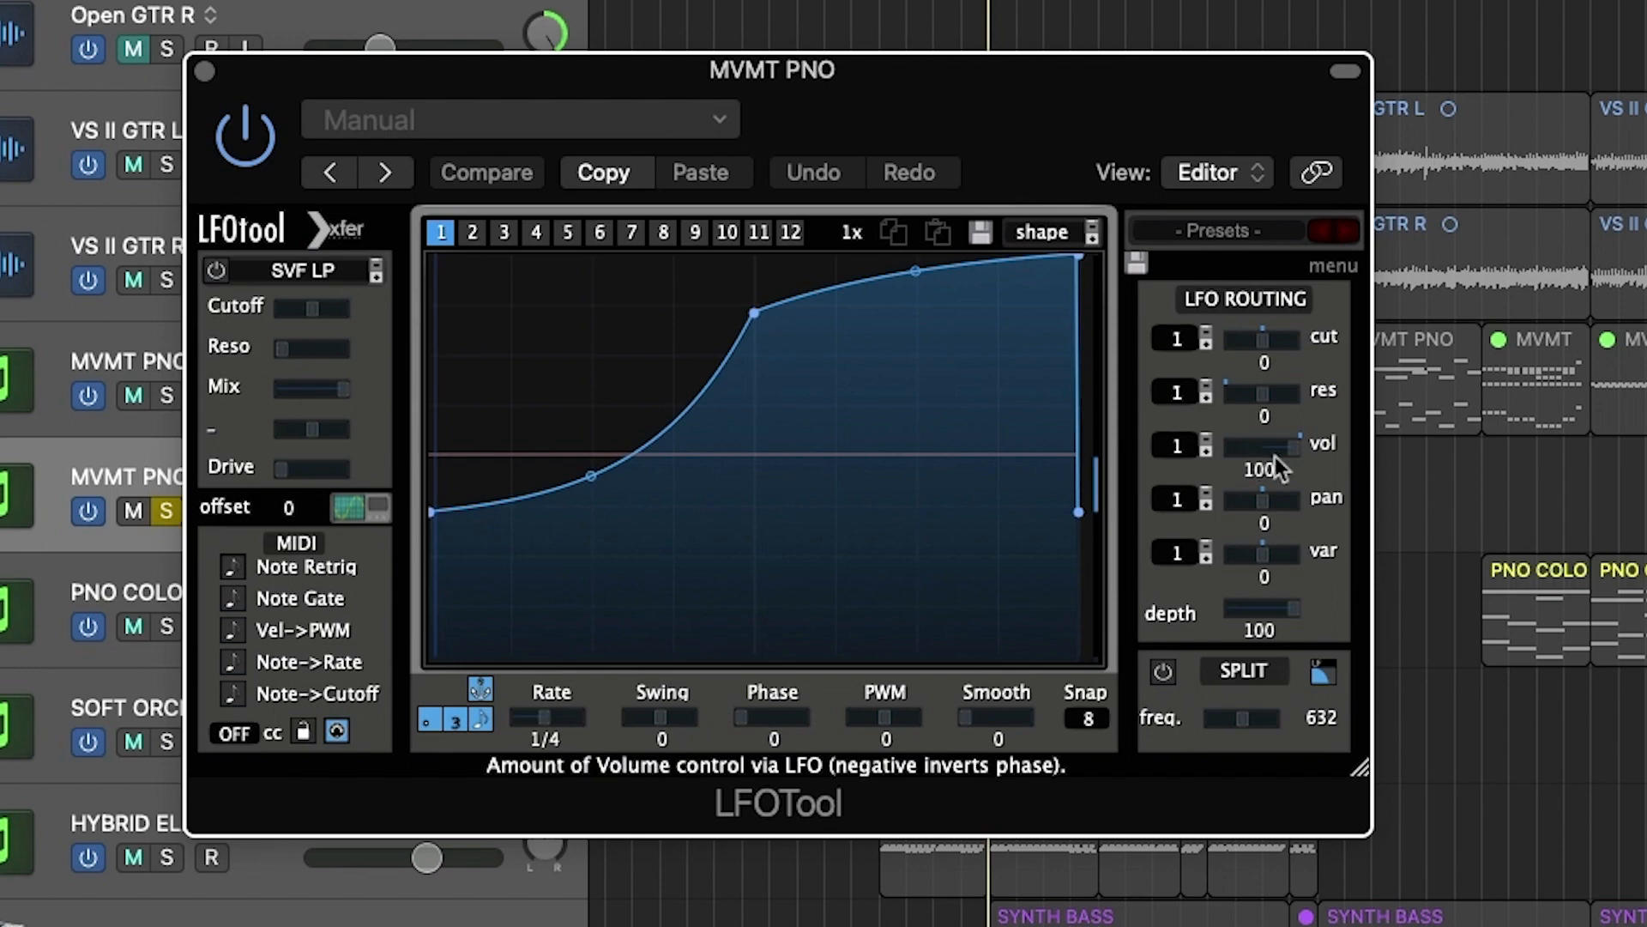
left_click_drag(1077, 161, 1140, 184)
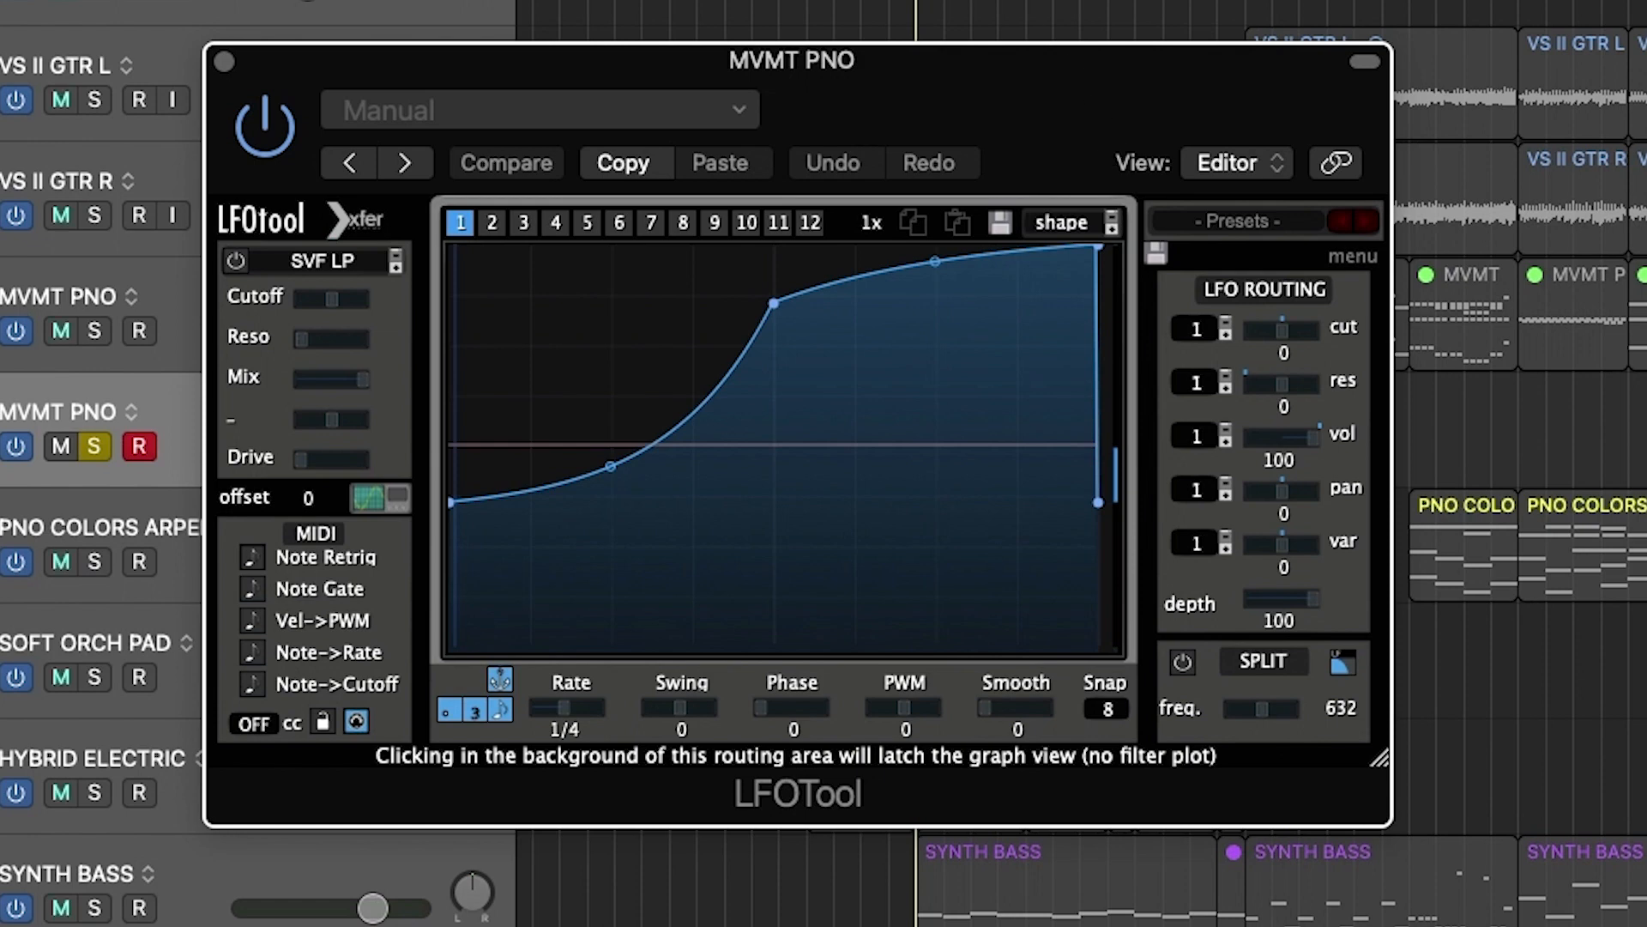
- Play the piano through LFOTool, pull the volume curve's middle point near the floor and raise it to about mid-height
key("space")
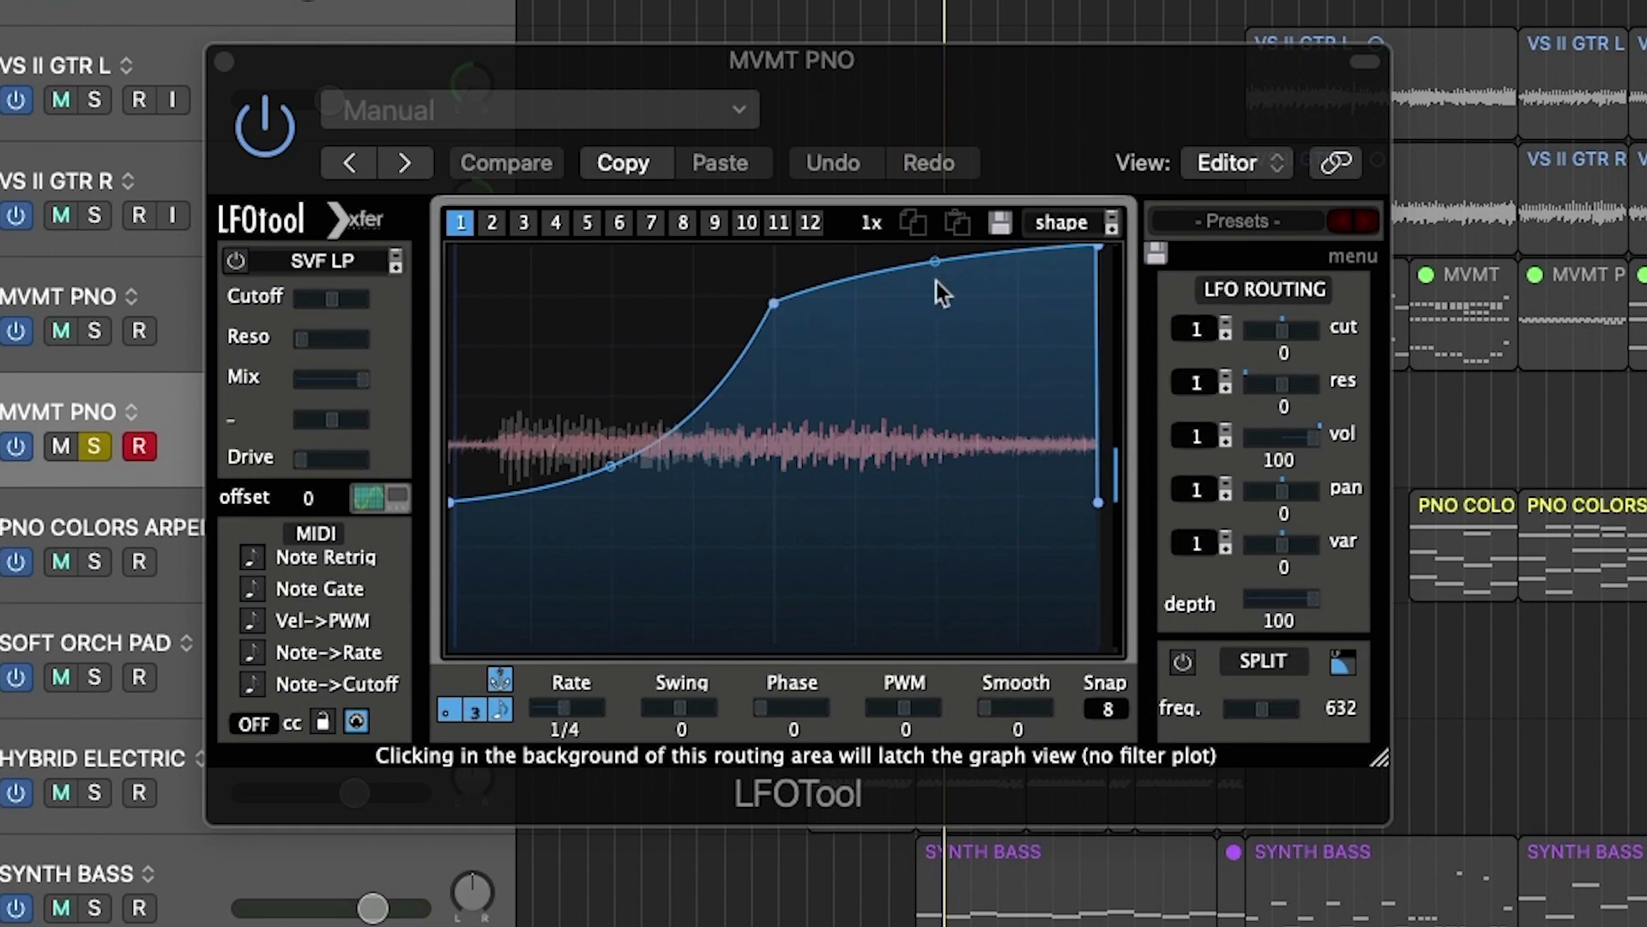
left_click_drag(778, 307, 784, 637)
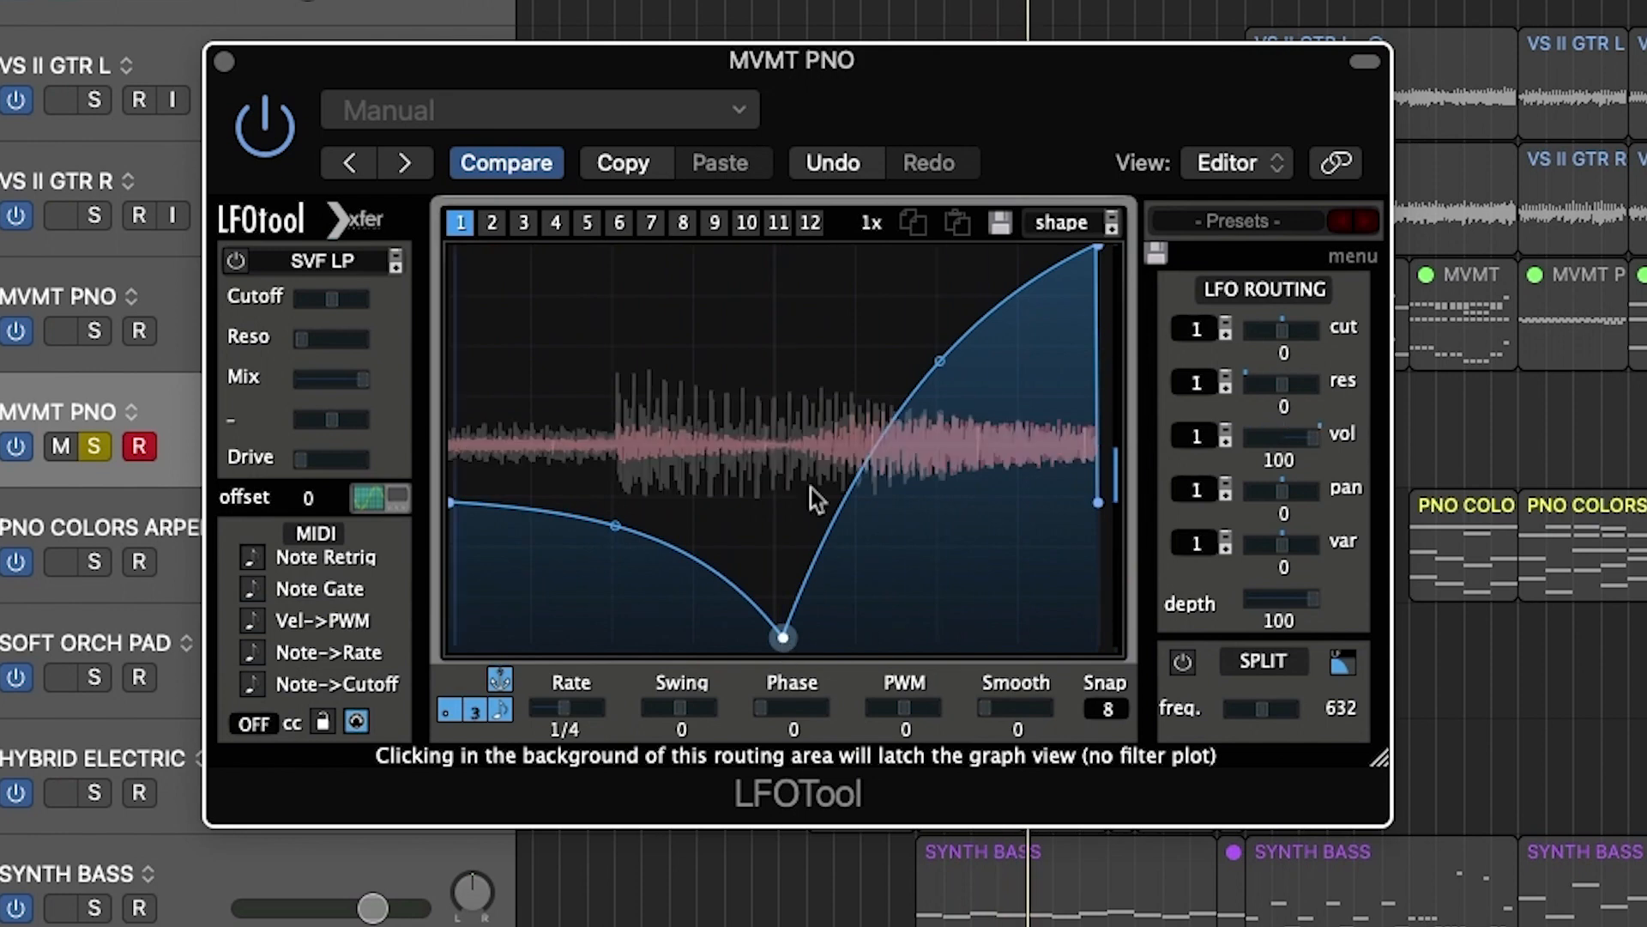
left_click_drag(774, 649, 751, 421)
- Load the Sidechain-1 preset in LFOTool and shift the plug-in window so its preset area has more room
left_click(1268, 222)
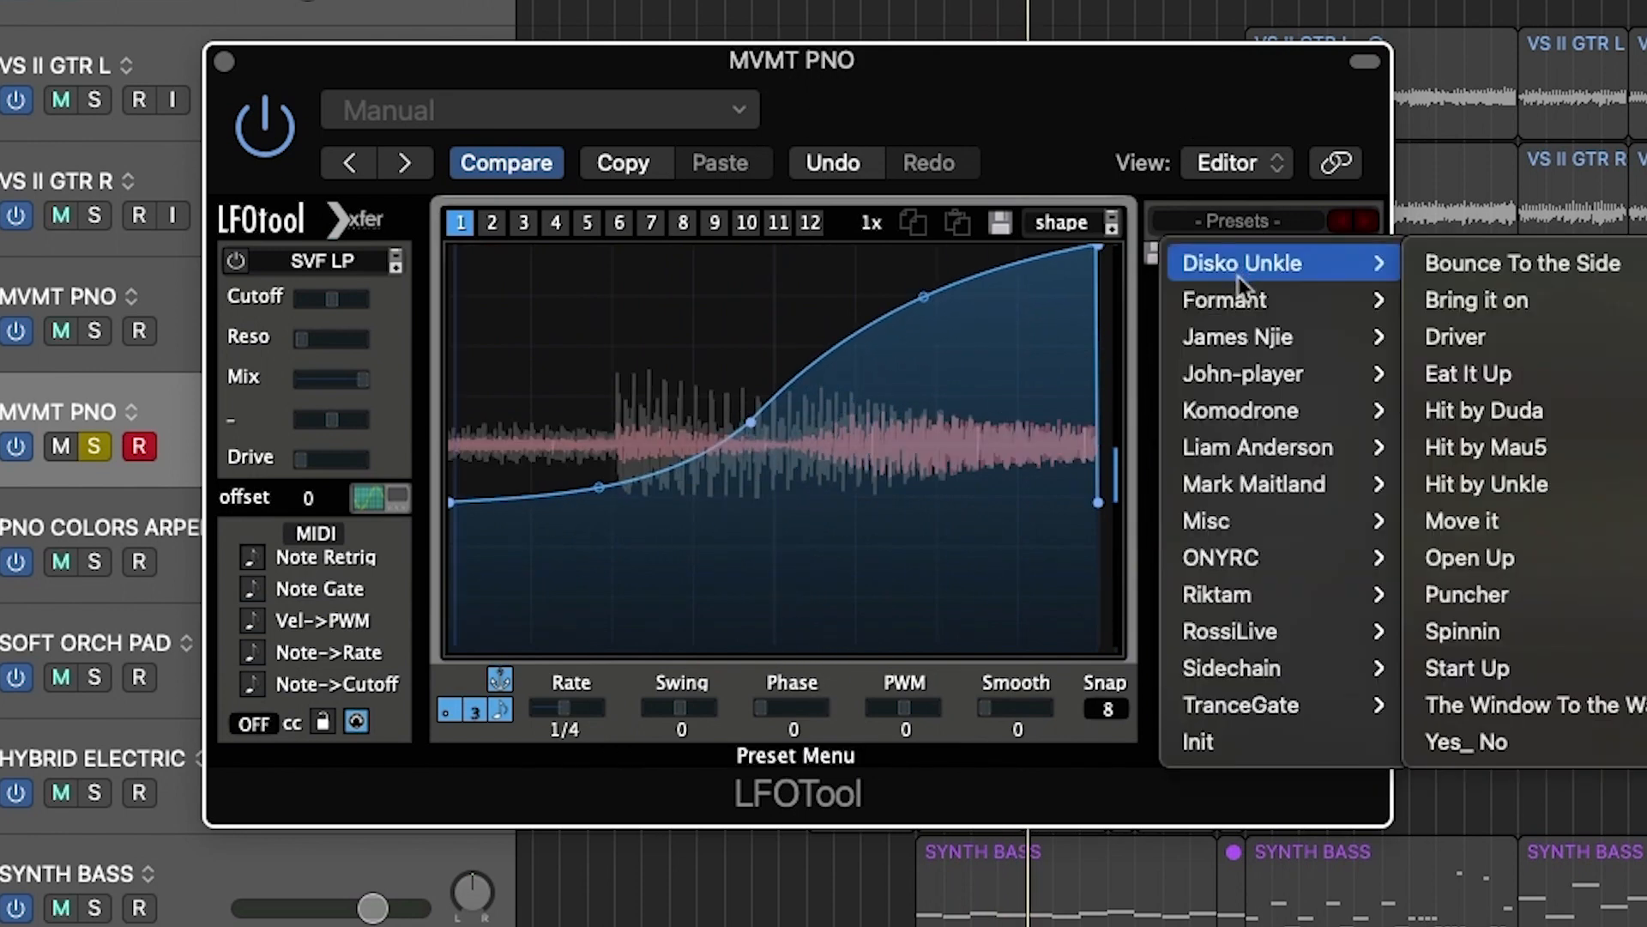
mouse_move(1265, 691)
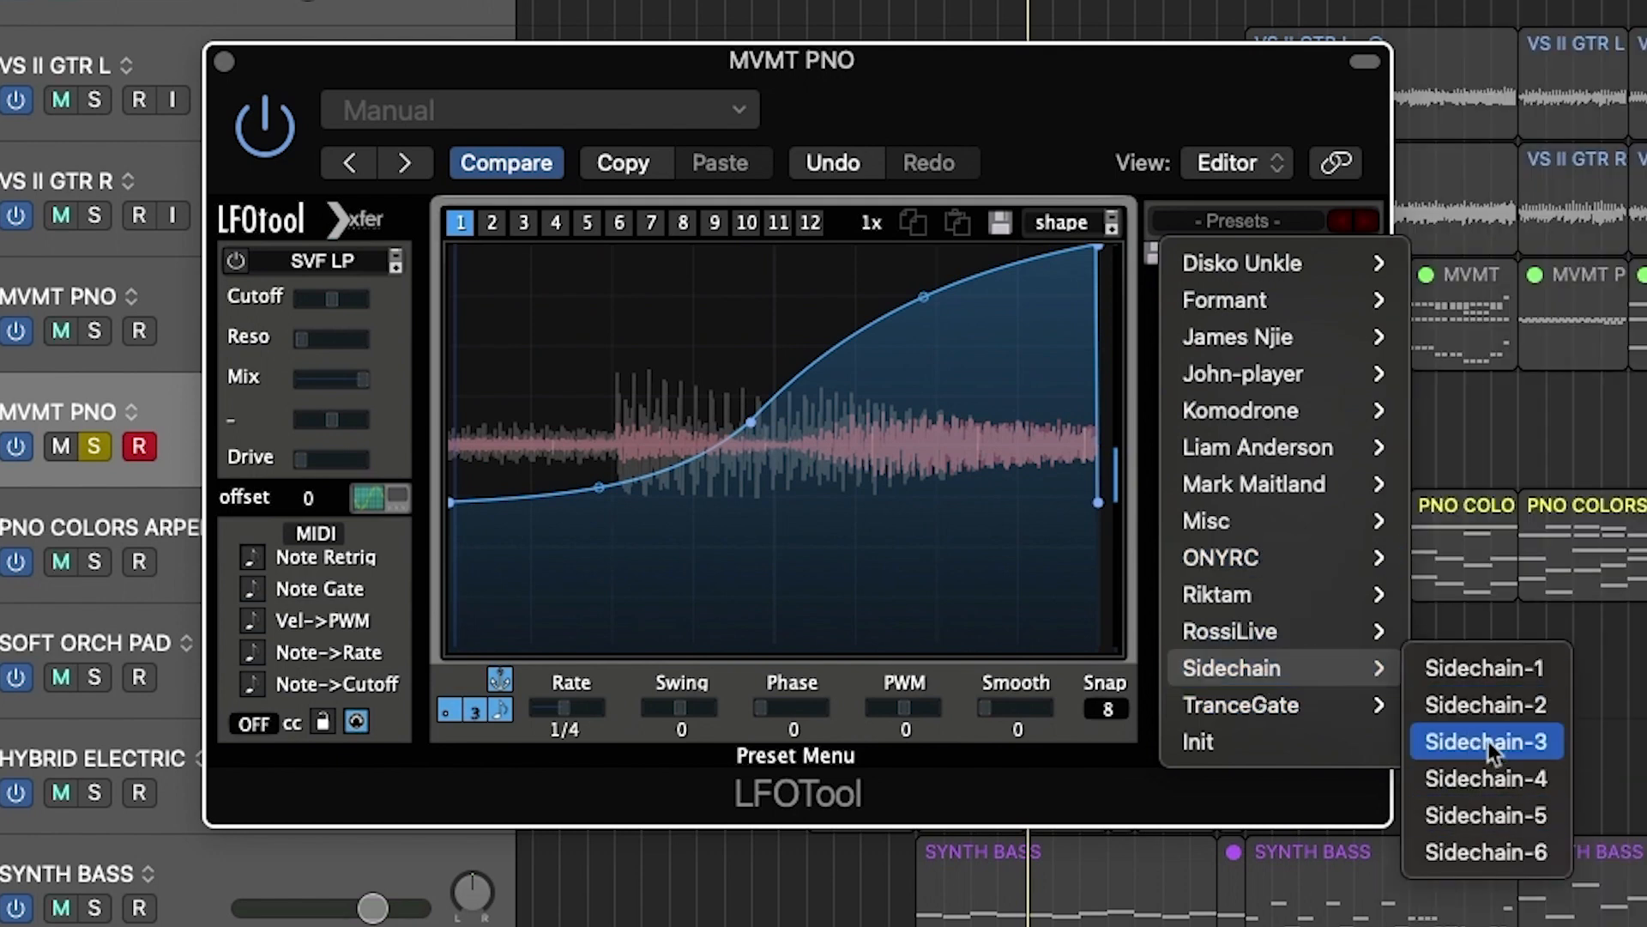
left_click(1501, 670)
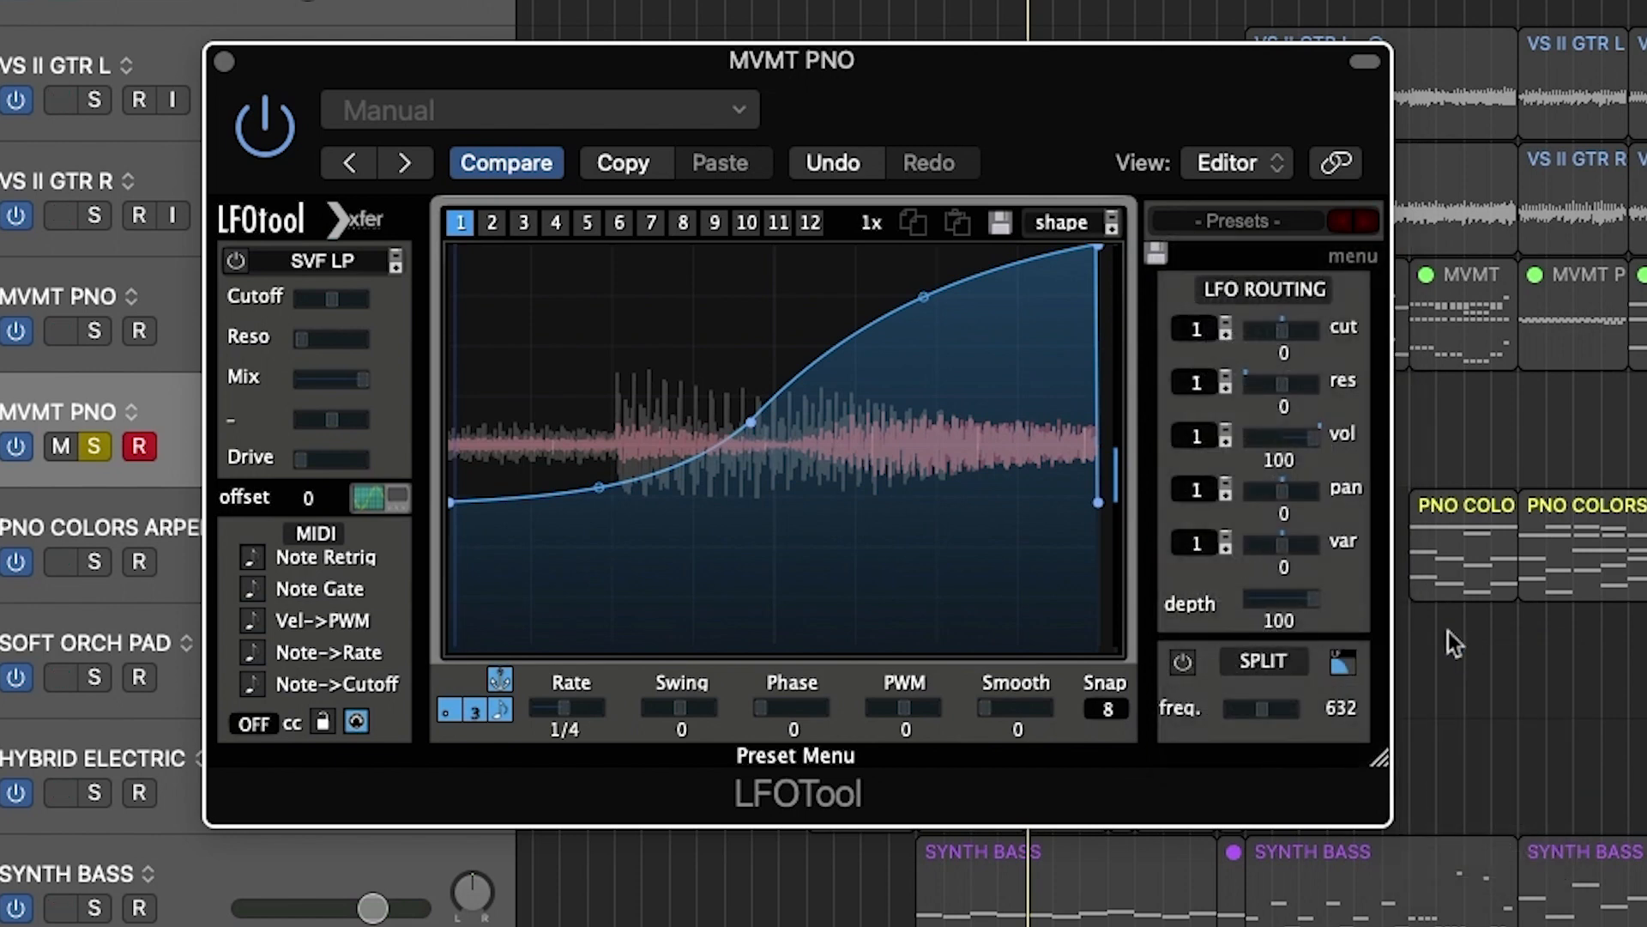
left_click_drag(1089, 122, 967, 95)
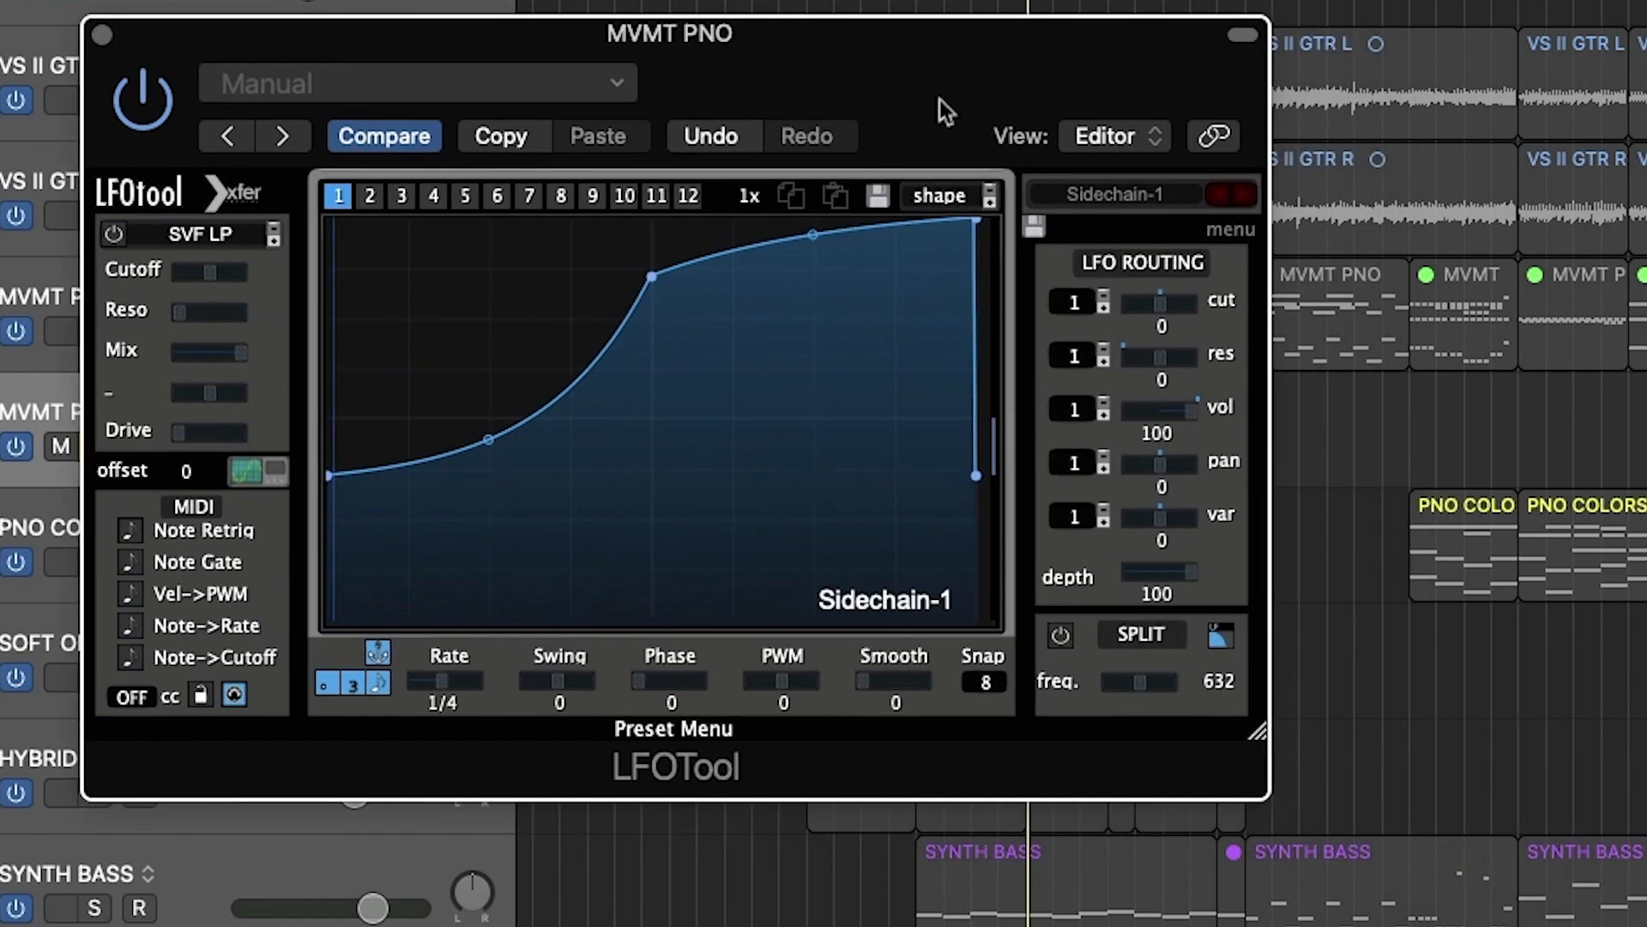
- Try the Sidechain-3 preset and the 16 arp preset on the duplicated piano track
left_click(1106, 194)
mouse_move(1115, 641)
left_click(1362, 717)
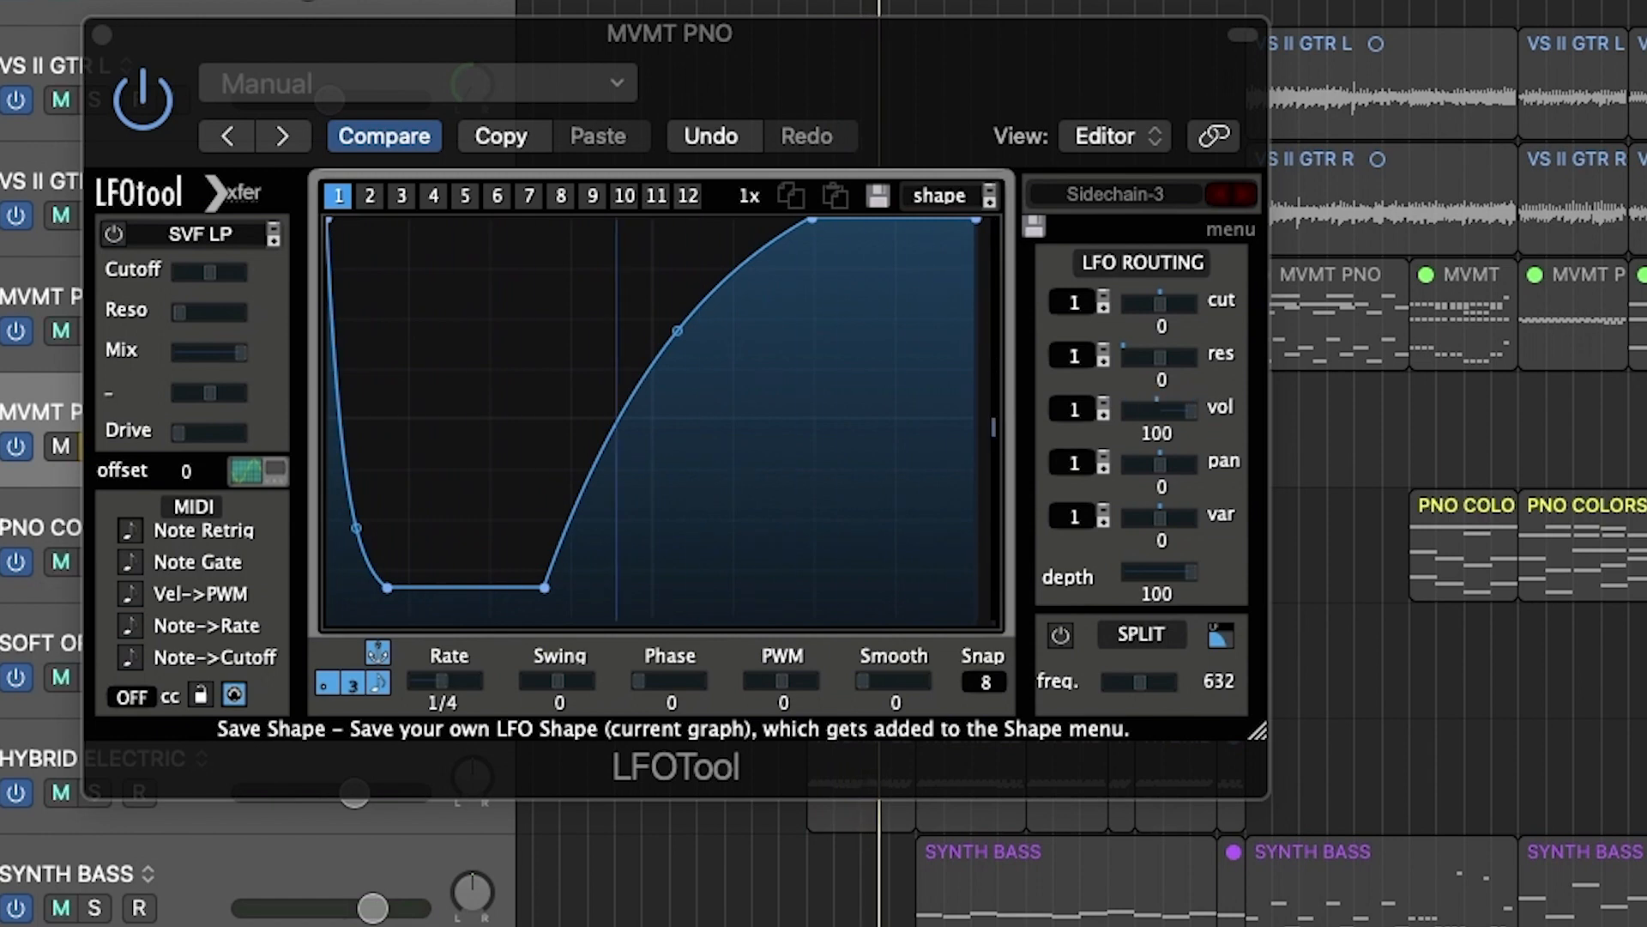
left_click(1110, 194)
mouse_move(1212, 347)
left_click(1331, 349)
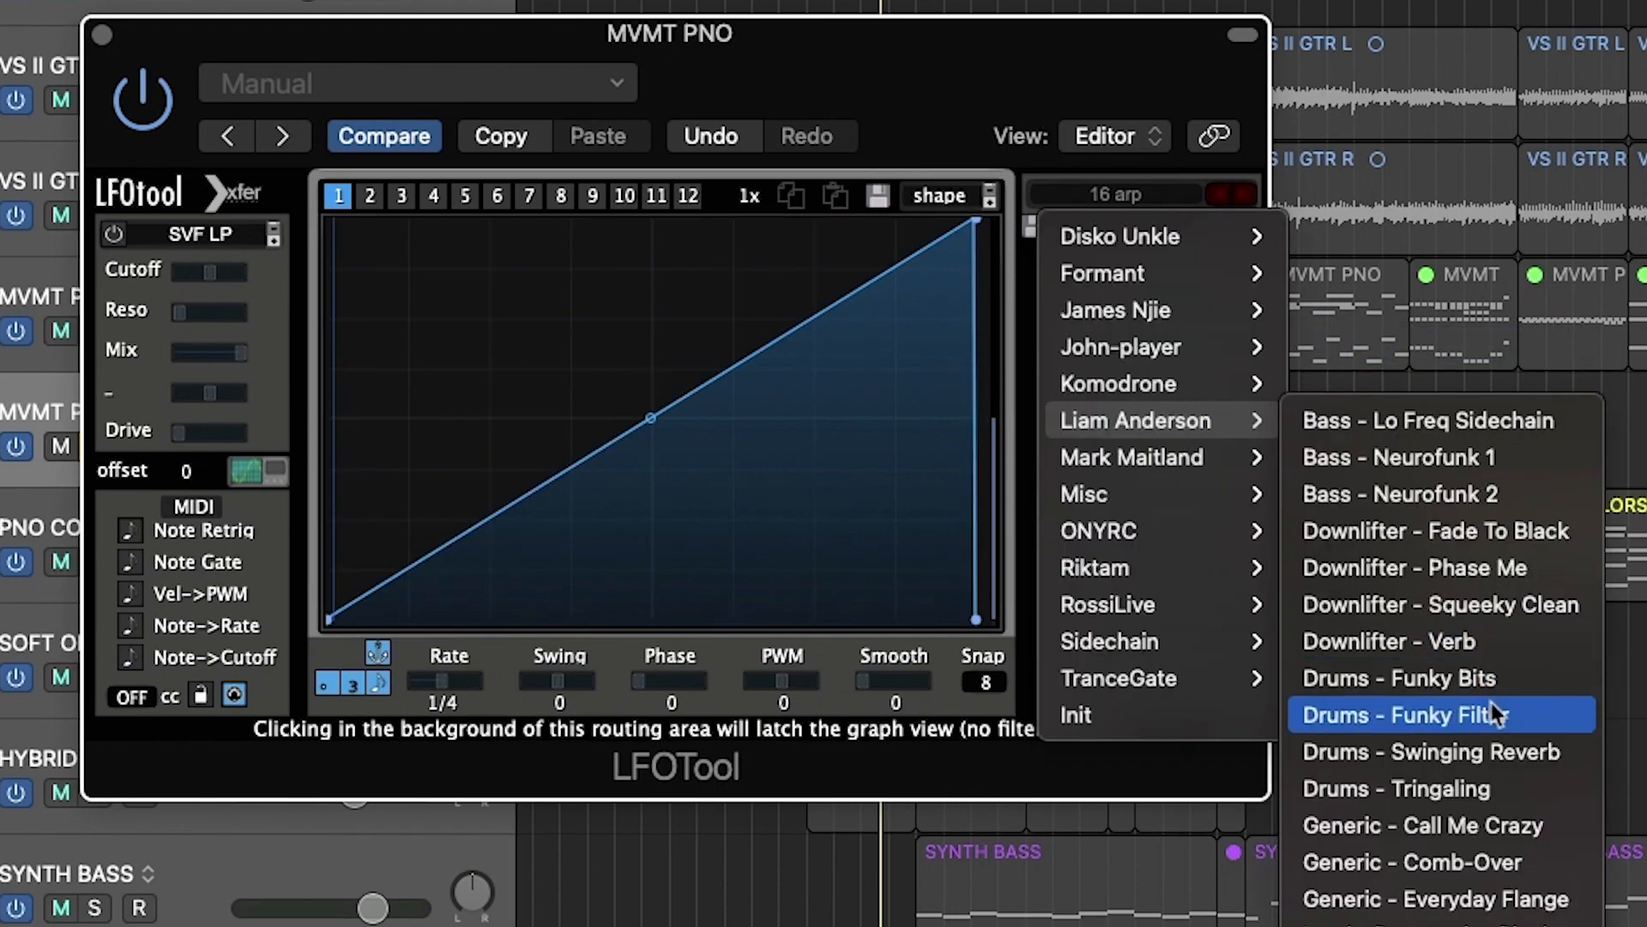
- Load the Drums - Funky Filter preset and set its cutoff and resonance LFO routing amounts to 50
left_click(1263, 84)
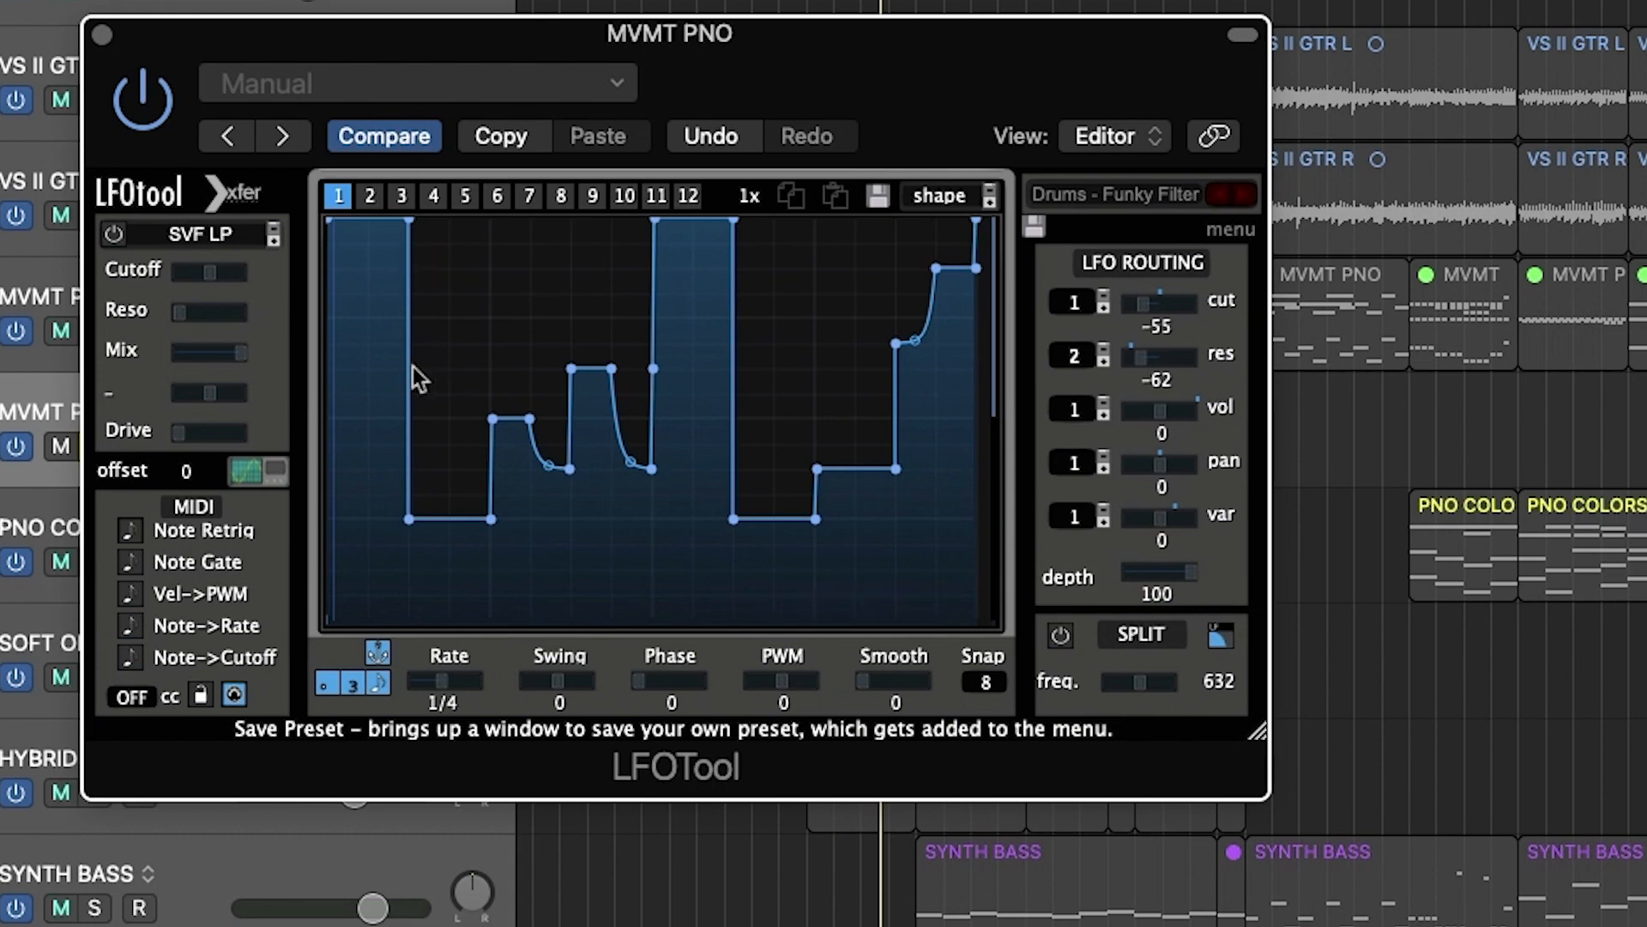
left_click(1176, 357)
left_click(1179, 305)
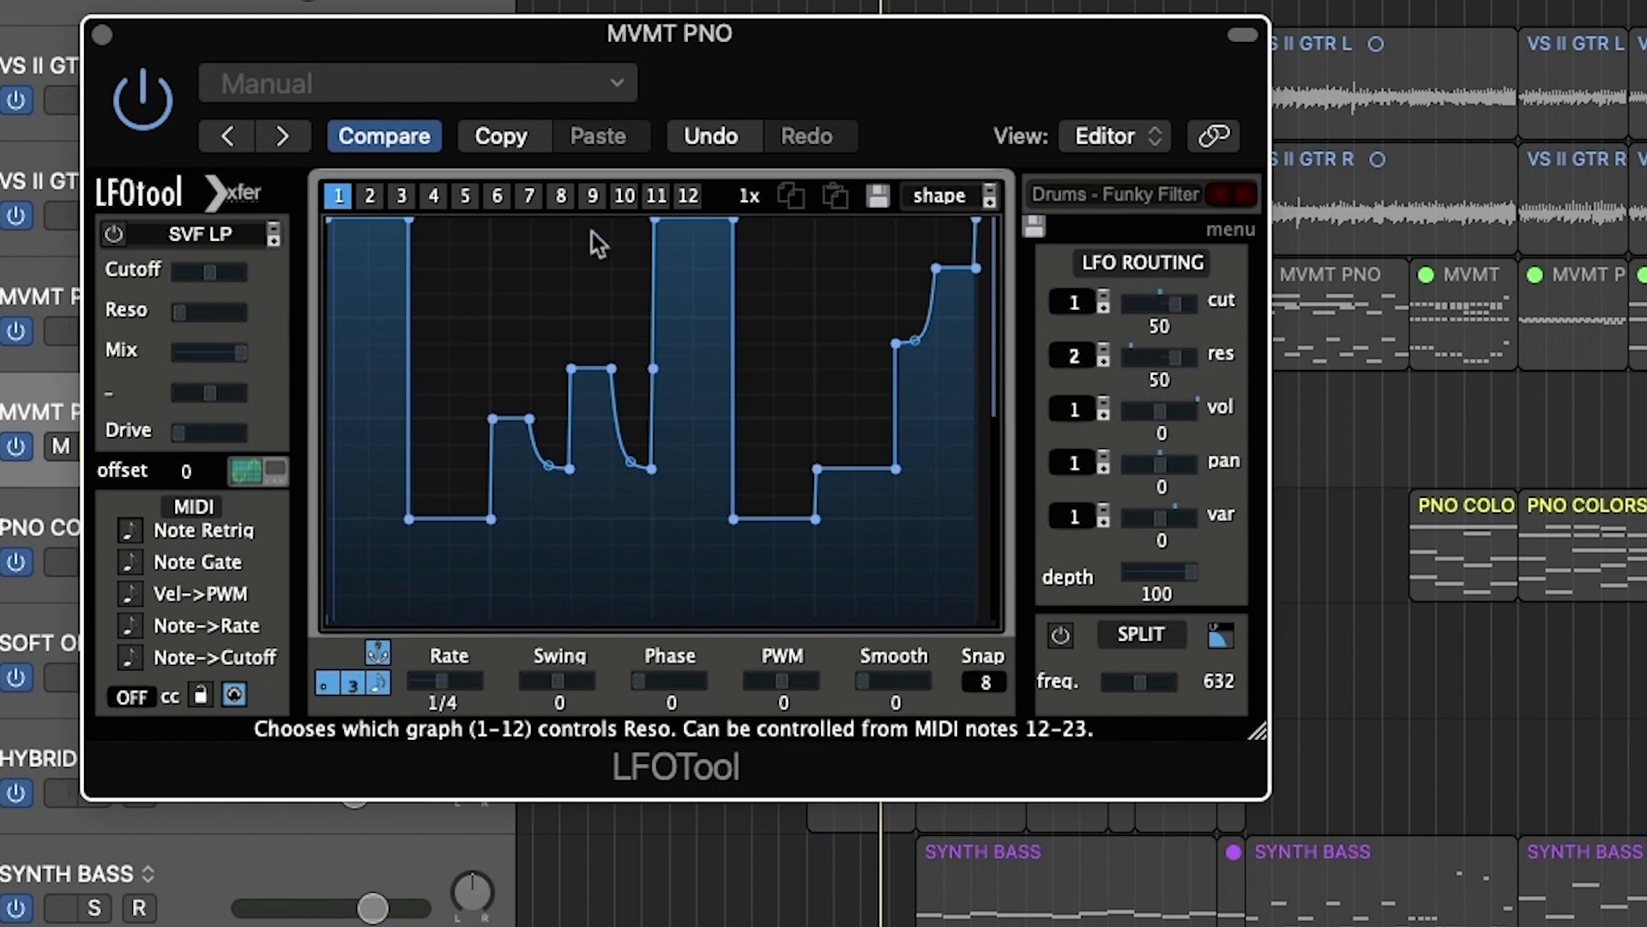
- Load the LP Swing preset and audition it on the duplicated piano track
left_click(1115, 194)
mouse_move(1129, 470)
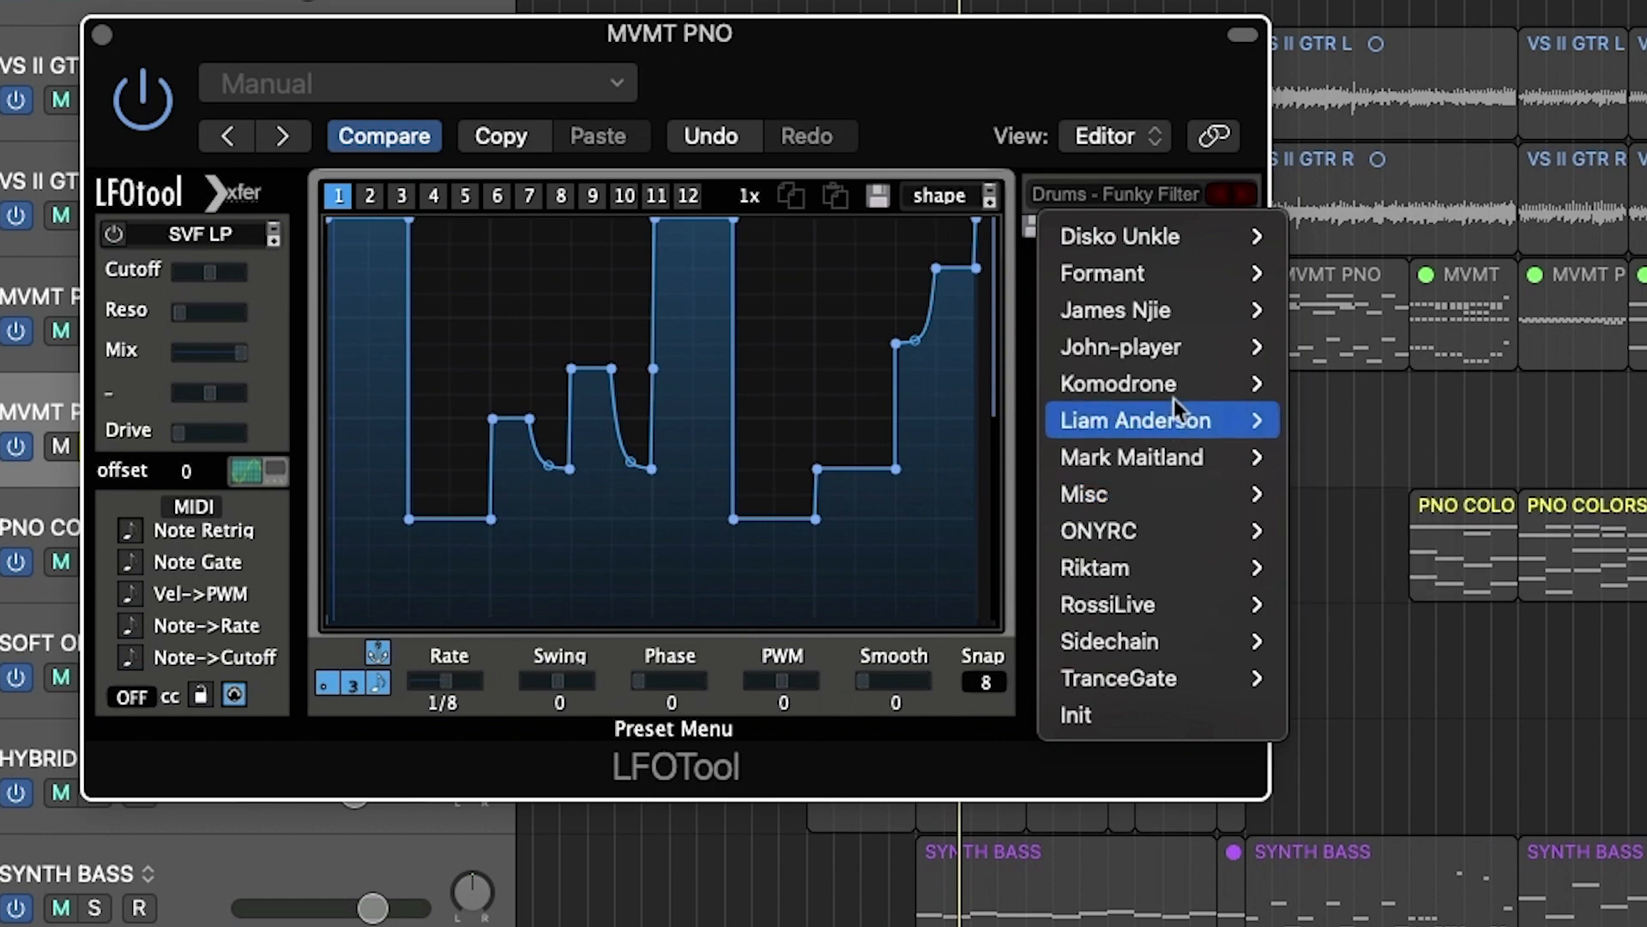
mouse_move(1170, 328)
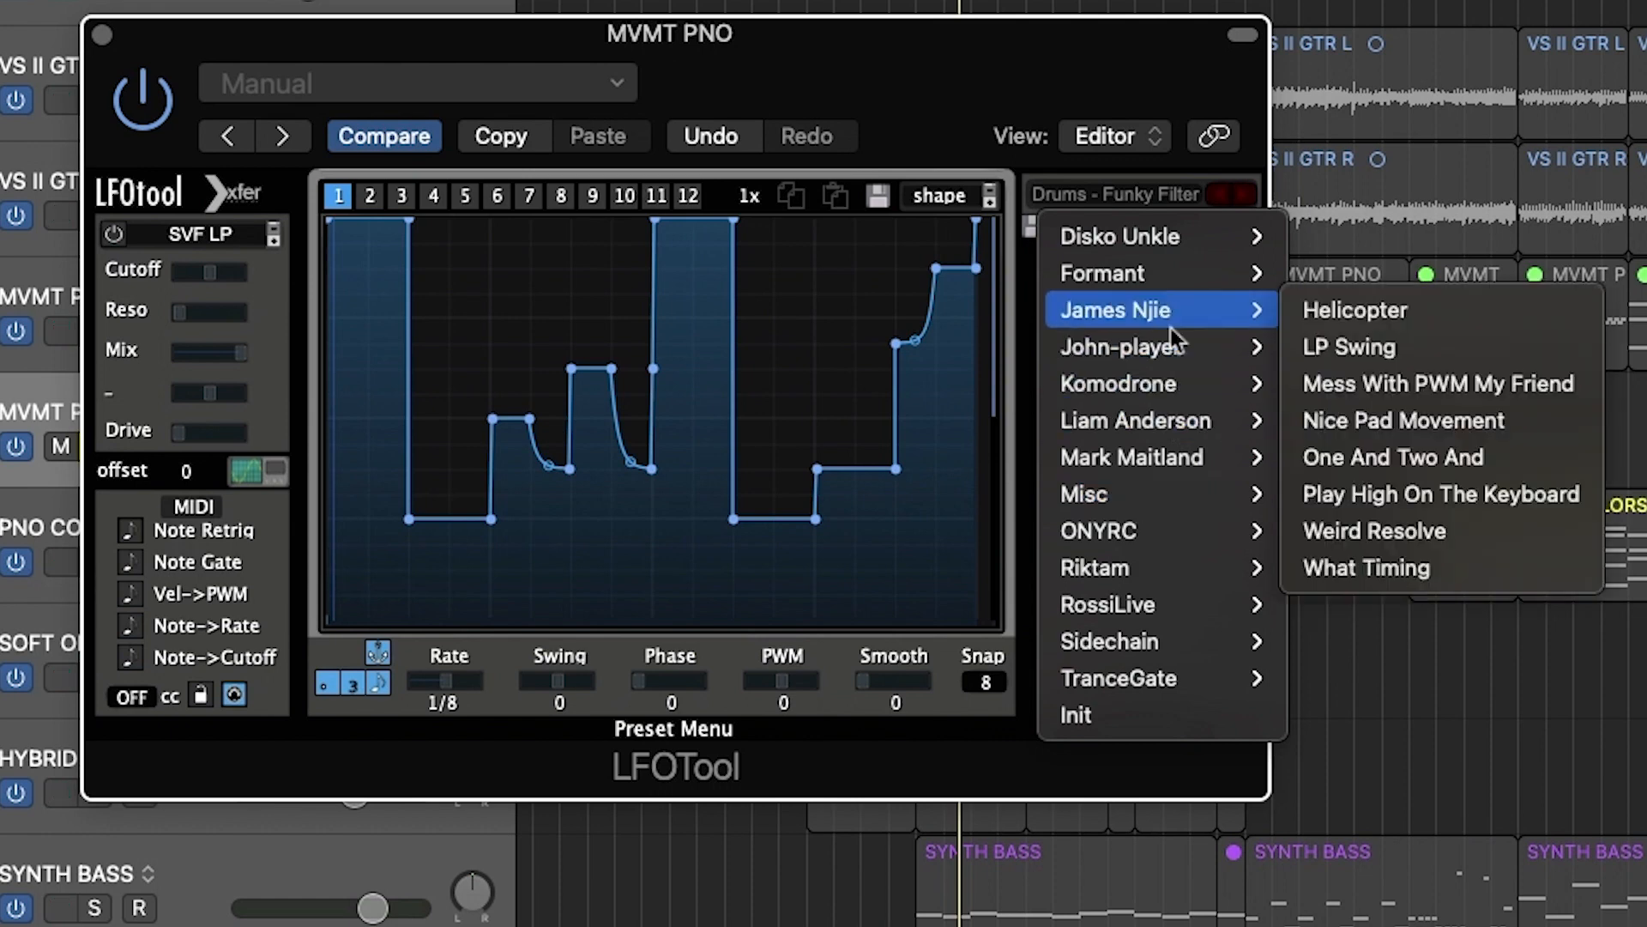
left_click(1383, 351)
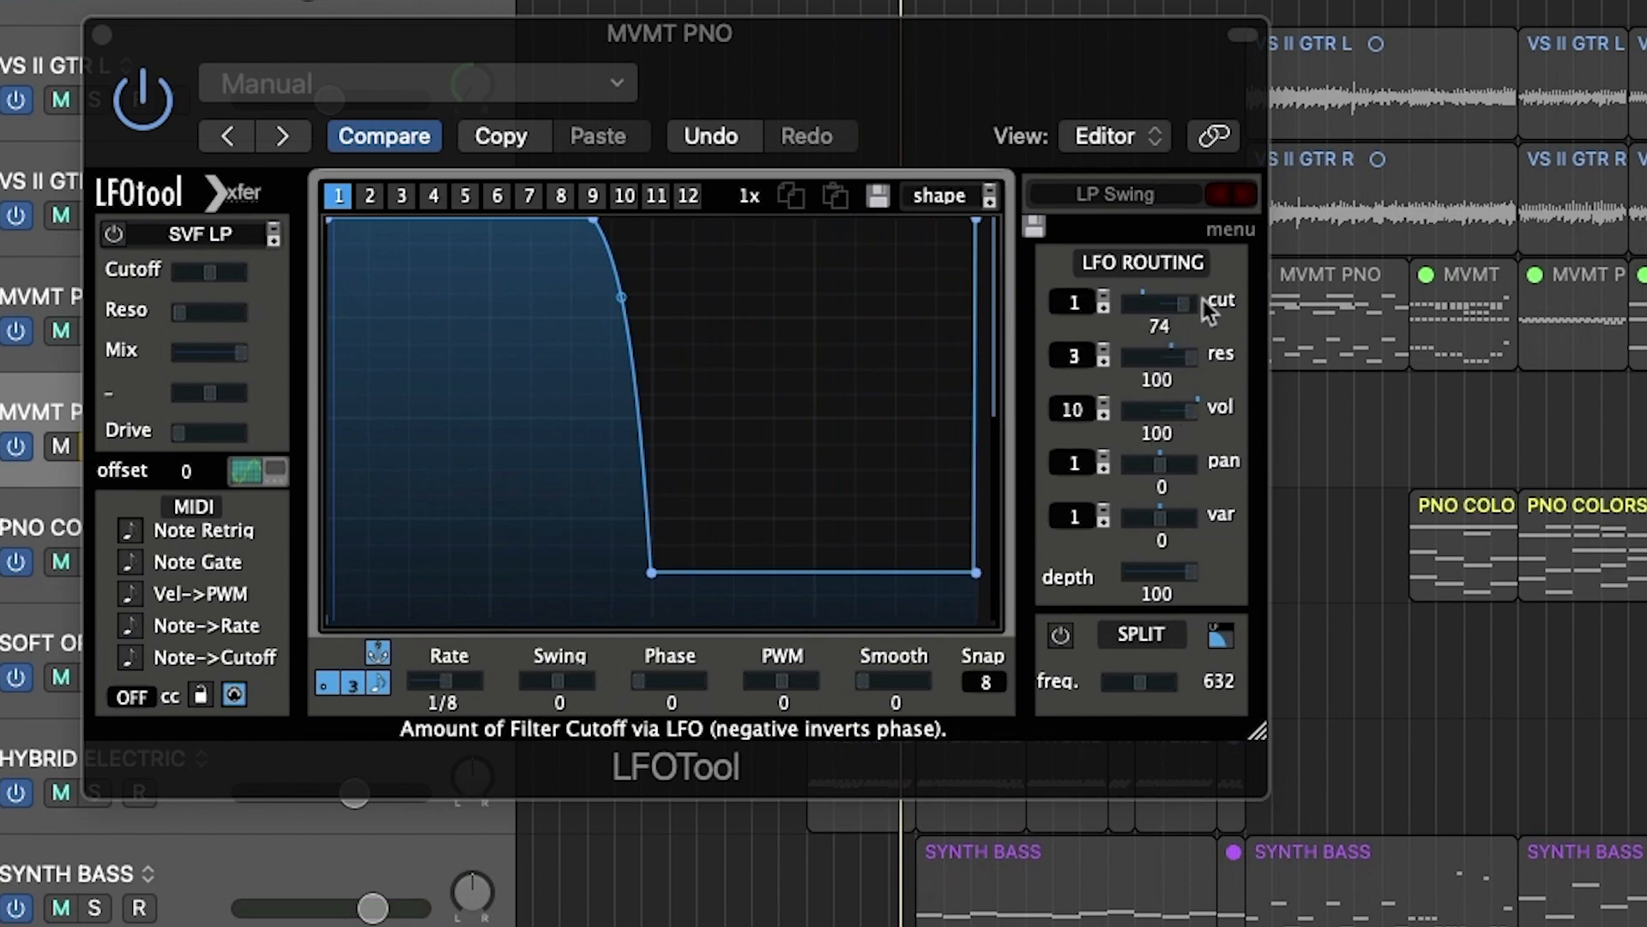
left_click(508, 246)
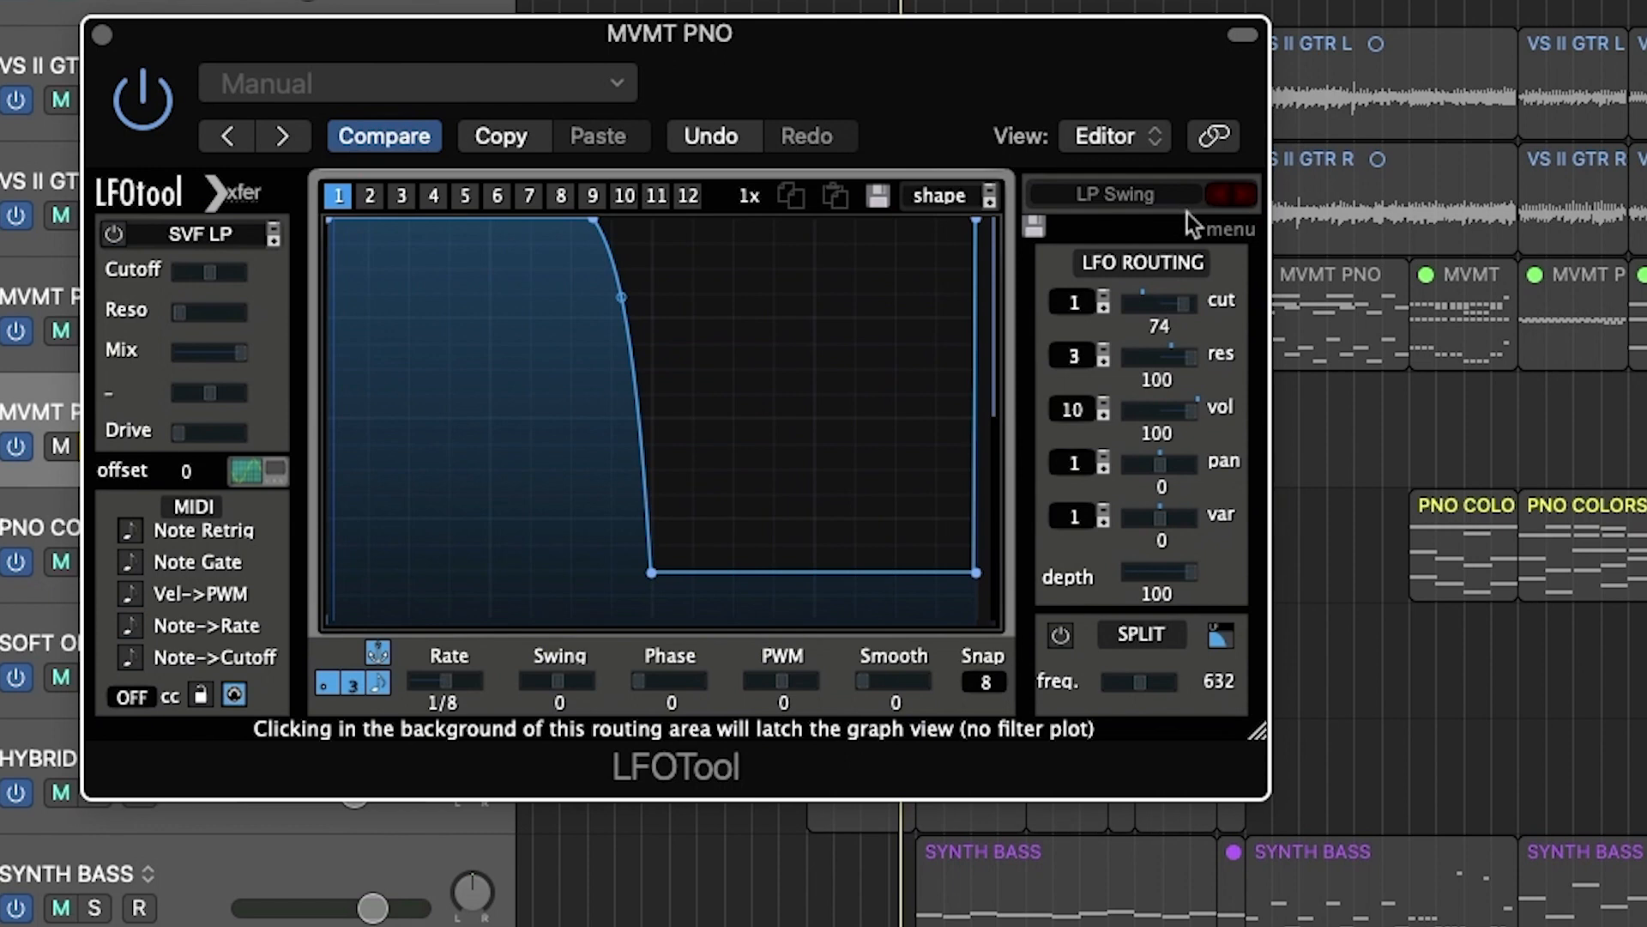
- Load the Sidechain-1 preset and view the available filter types while keeping SVF LP
left_click(1157, 205)
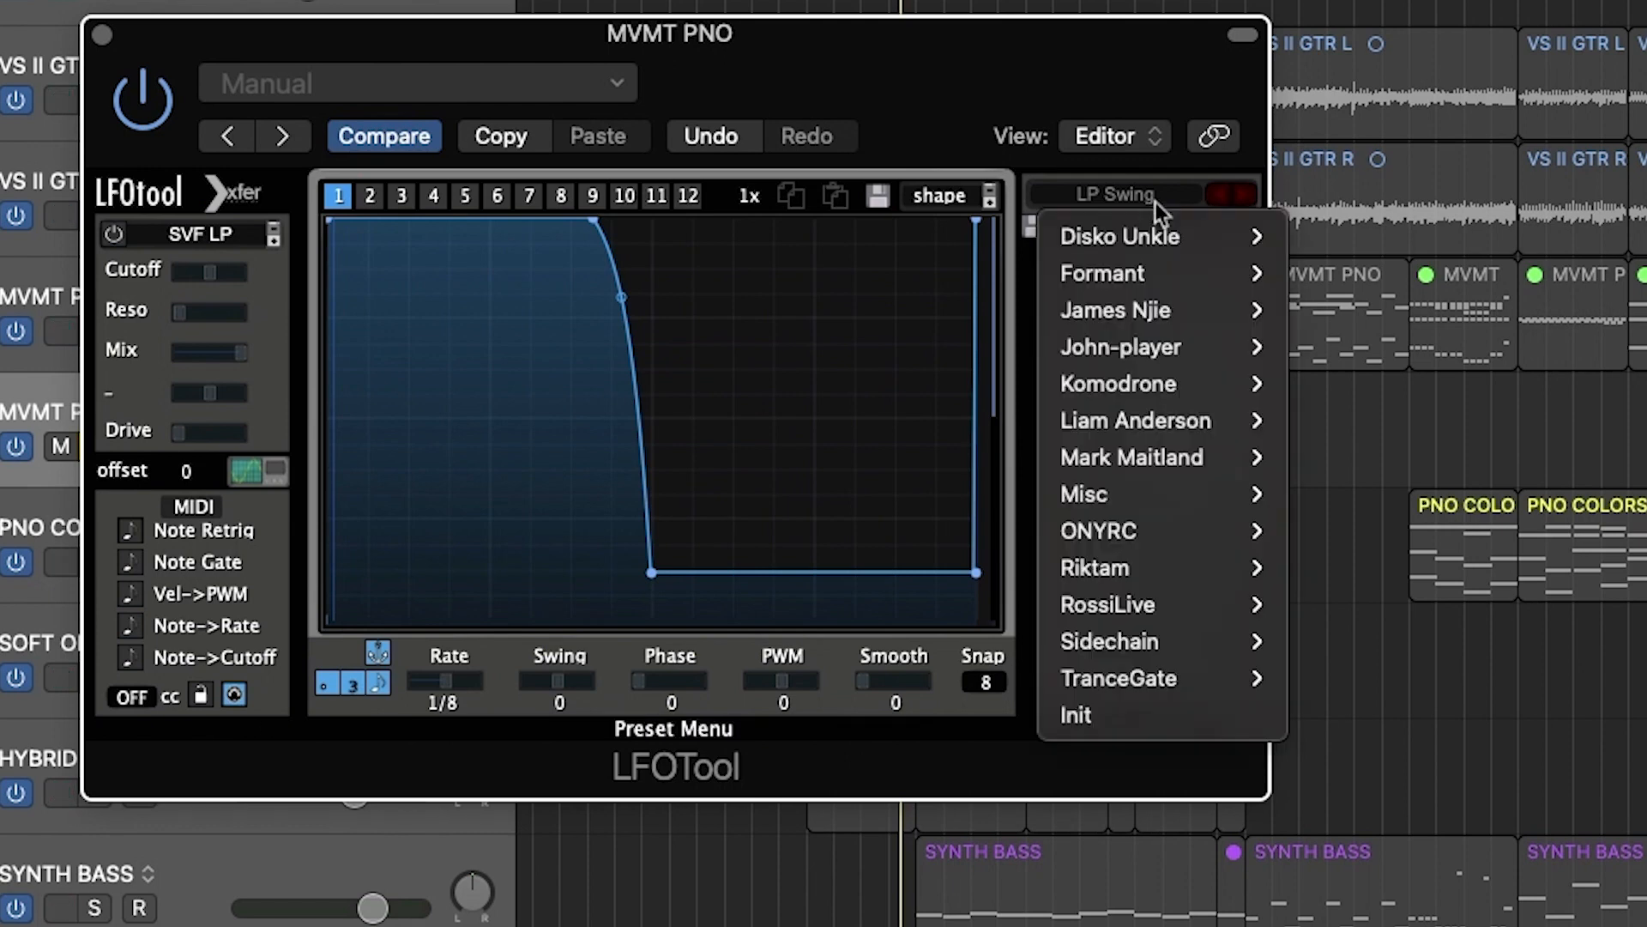
mouse_move(1085, 635)
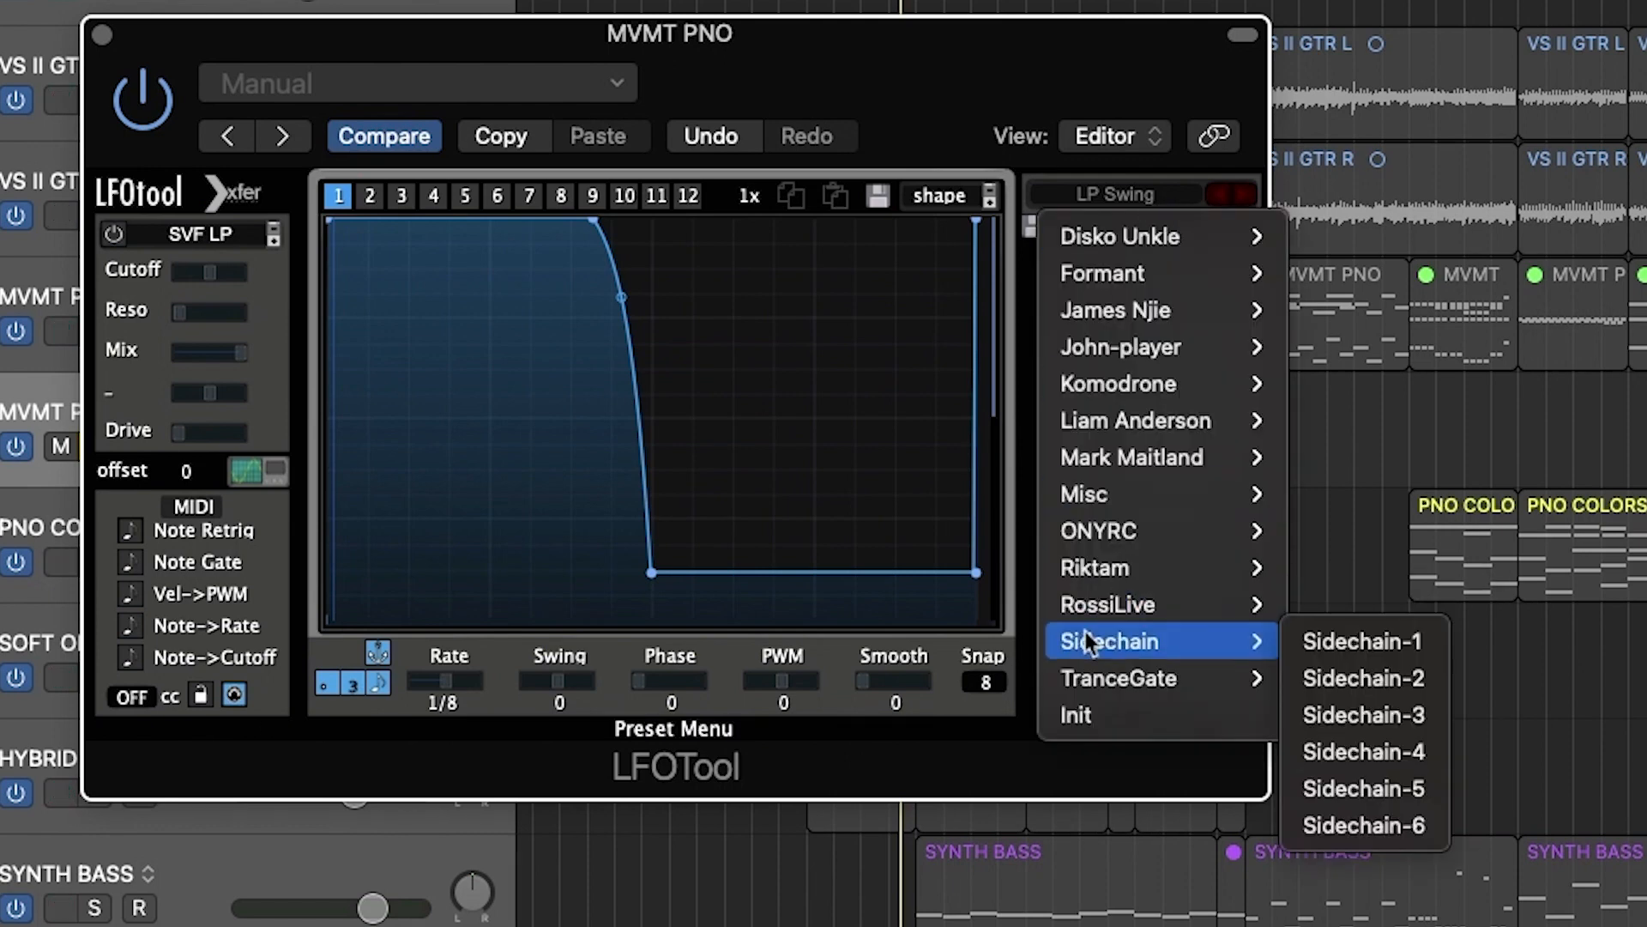
left_click(1372, 652)
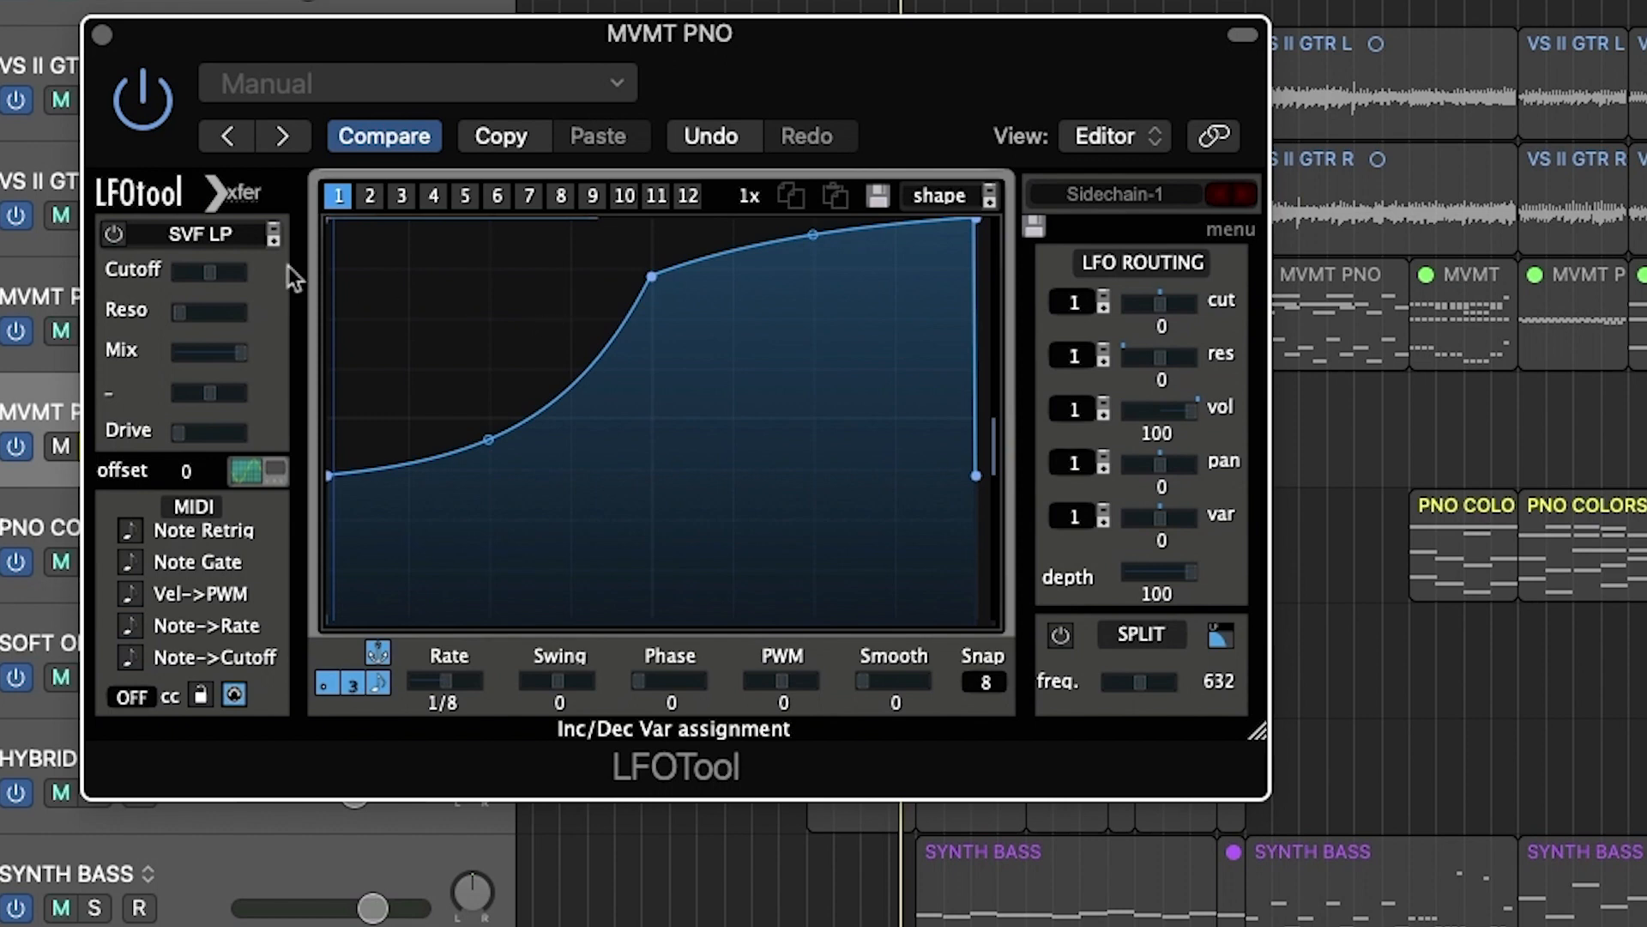
left_click(192, 235)
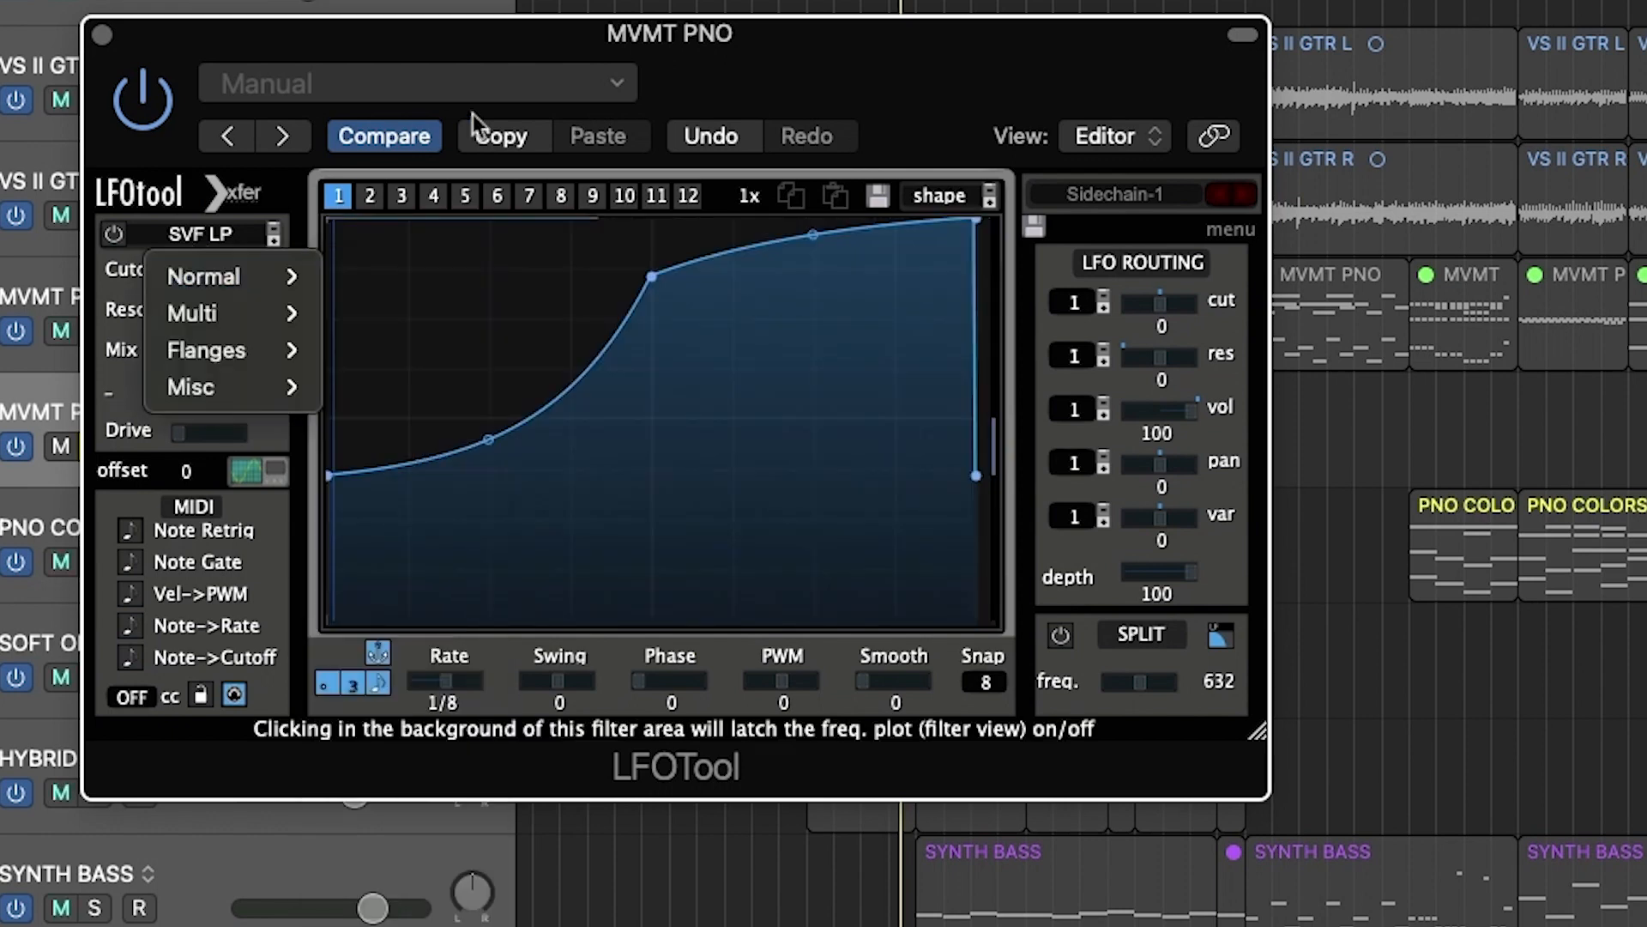
left_click(791, 70)
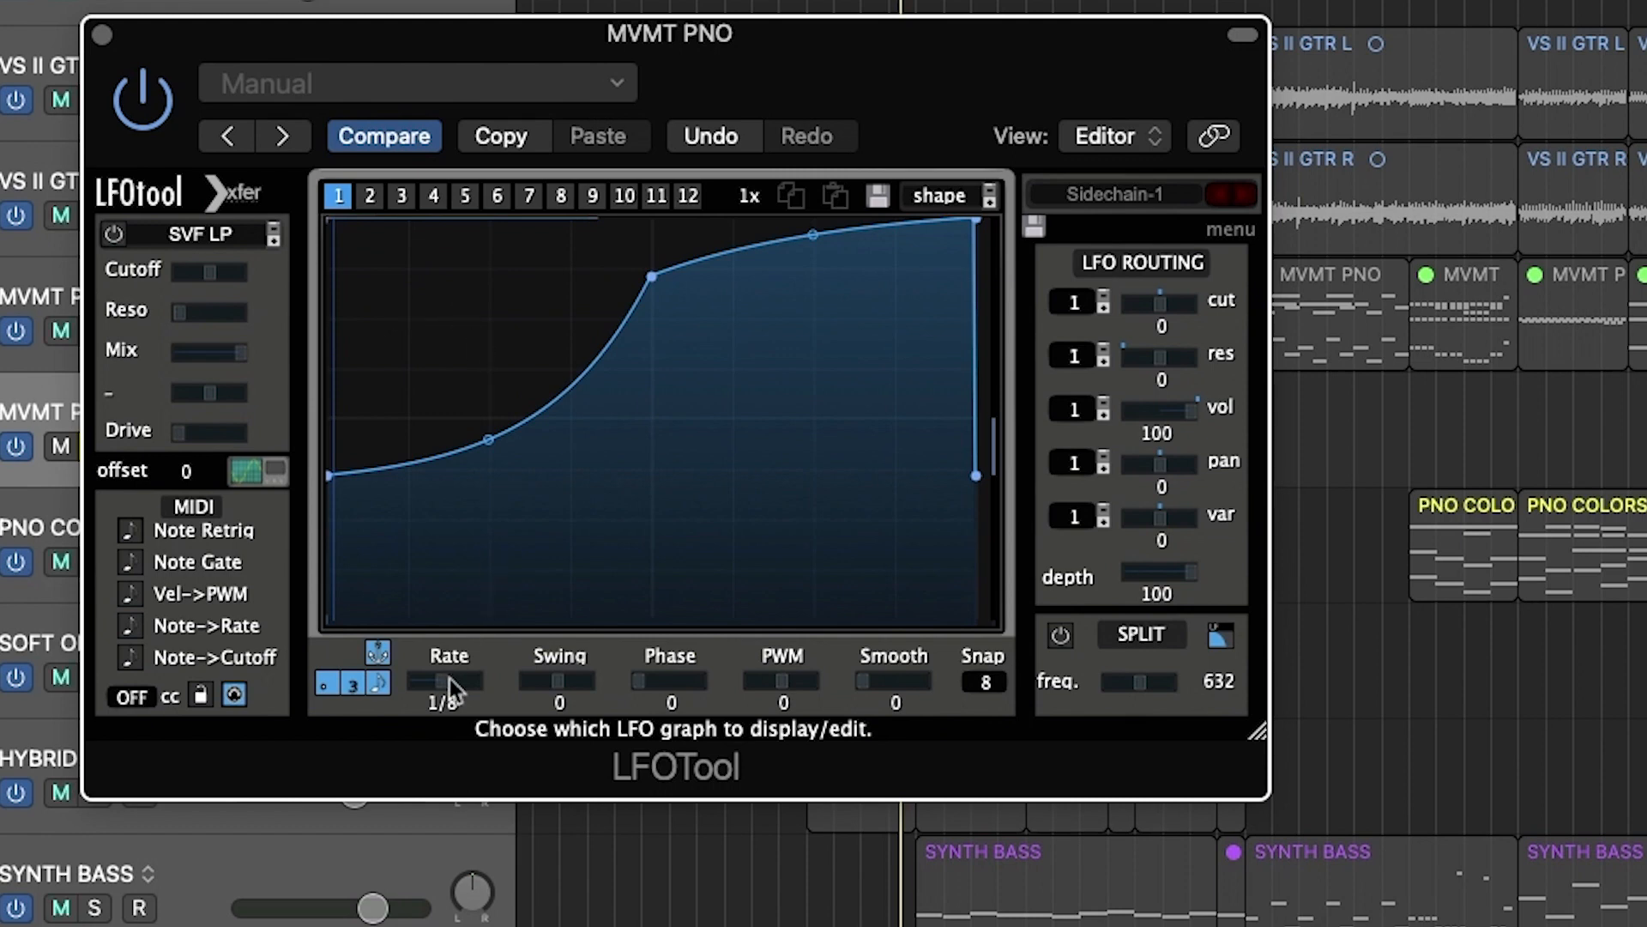
- Set the LFO rate to bar and reshape the volume curve into a symmetrical peak at full level with equally low ends
left_click_drag(450, 685, 450, 748)
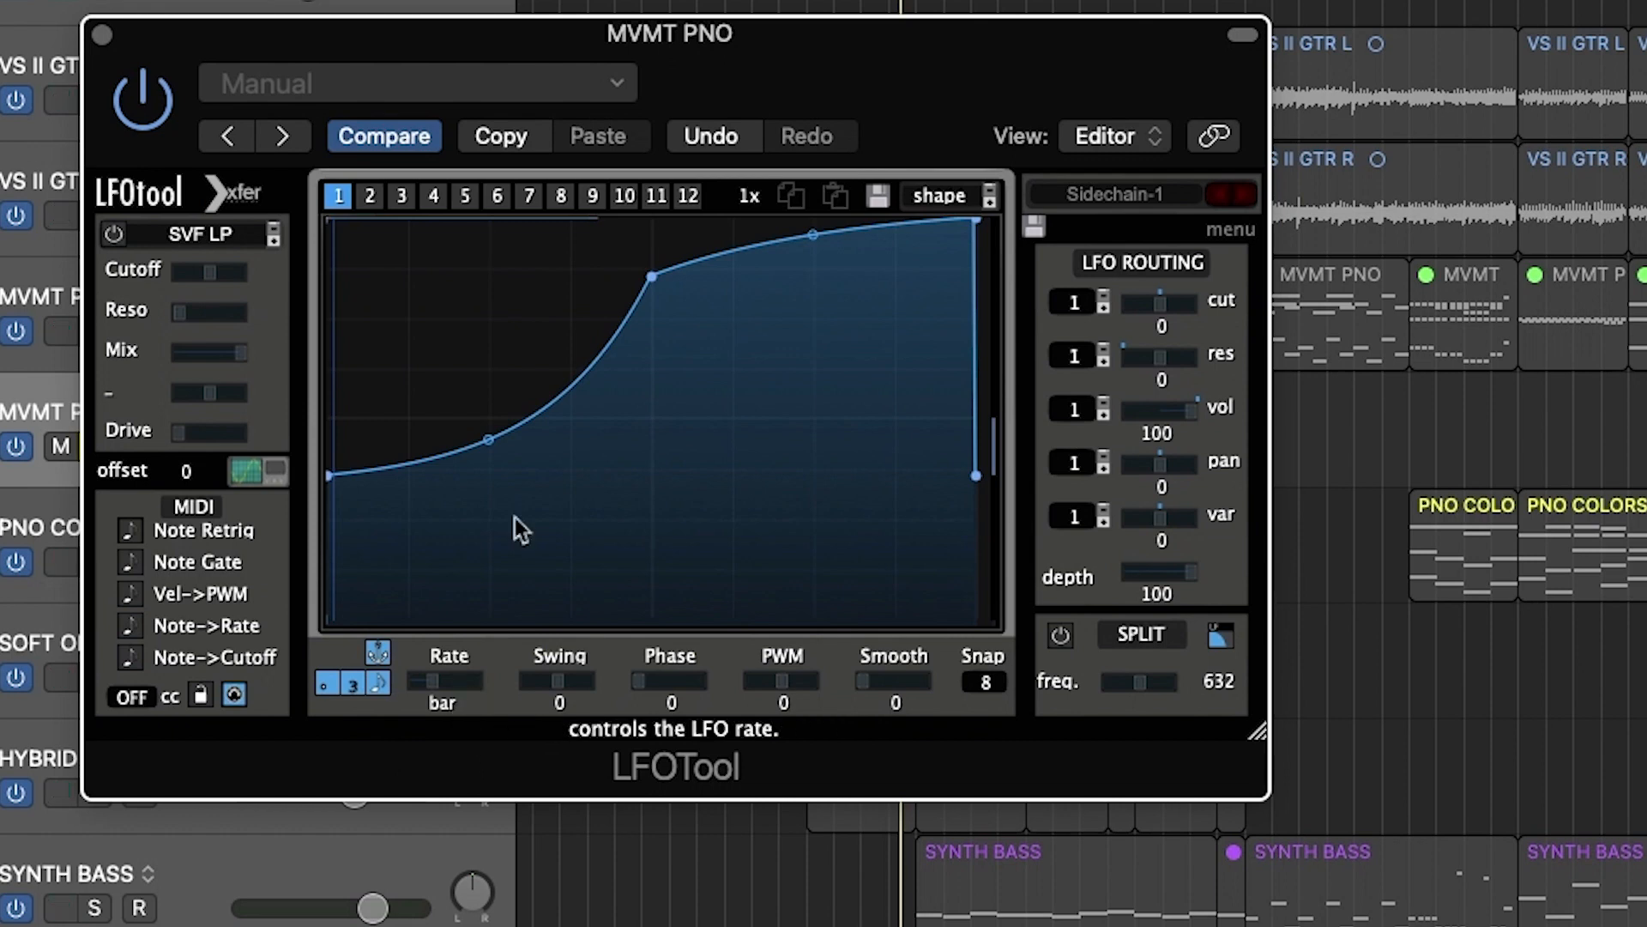
mouse_move(645, 273)
left_mouse_down()
mouse_move(768, 370)
mouse_move(643, 394)
mouse_move(657, 285)
left_mouse_up()
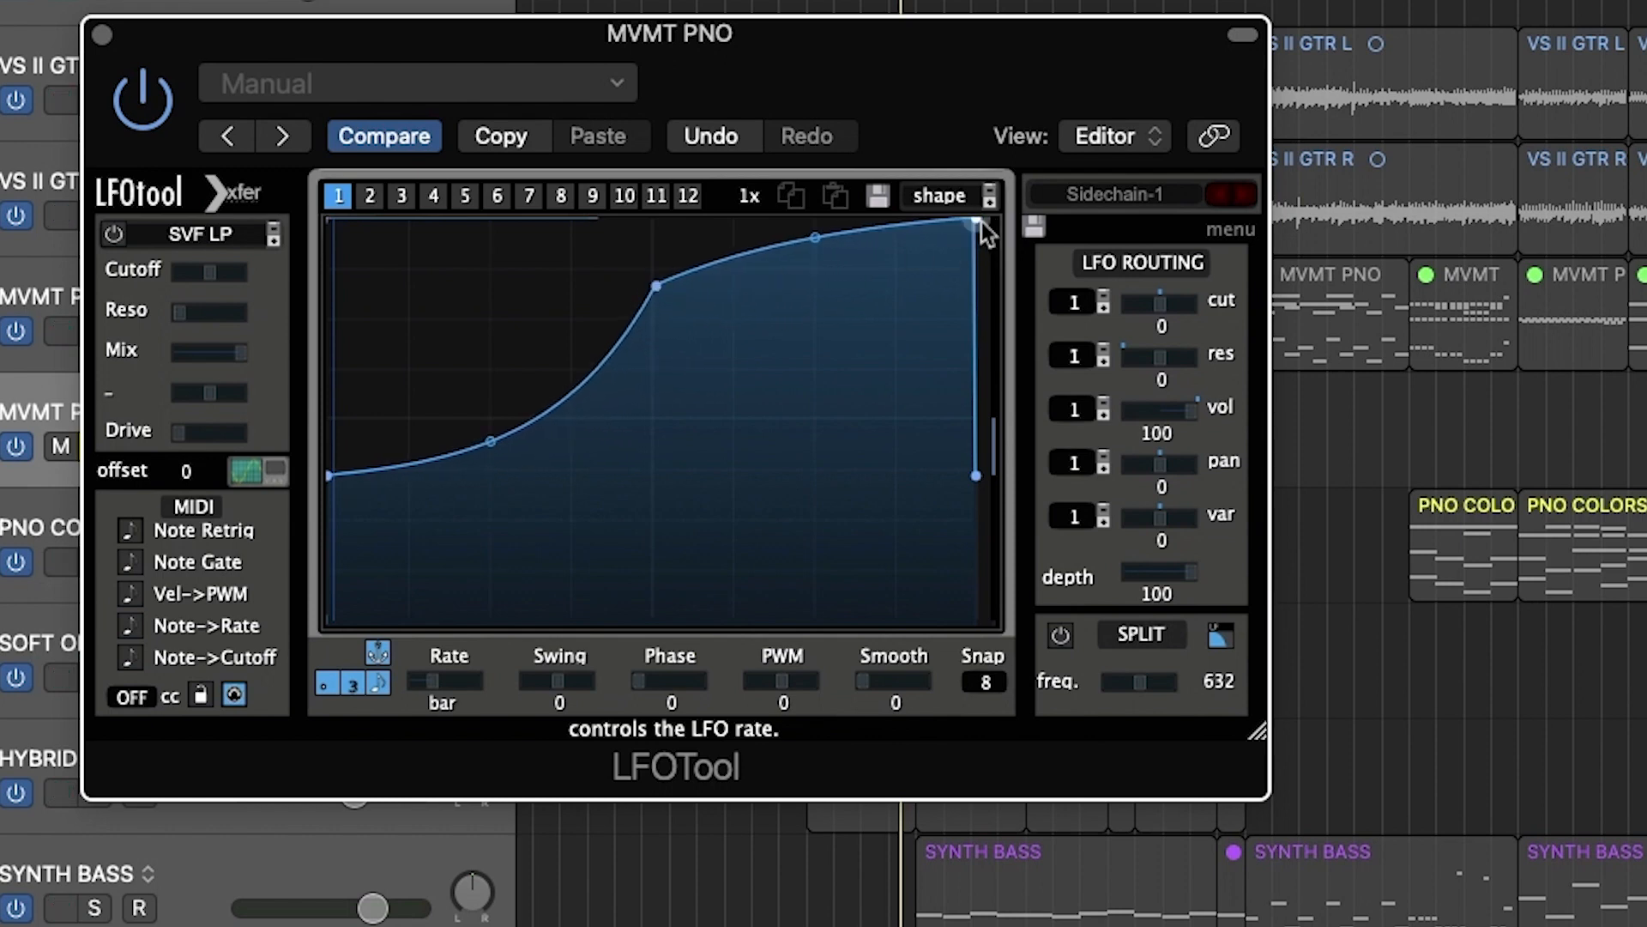
left_click_drag(978, 221, 976, 512)
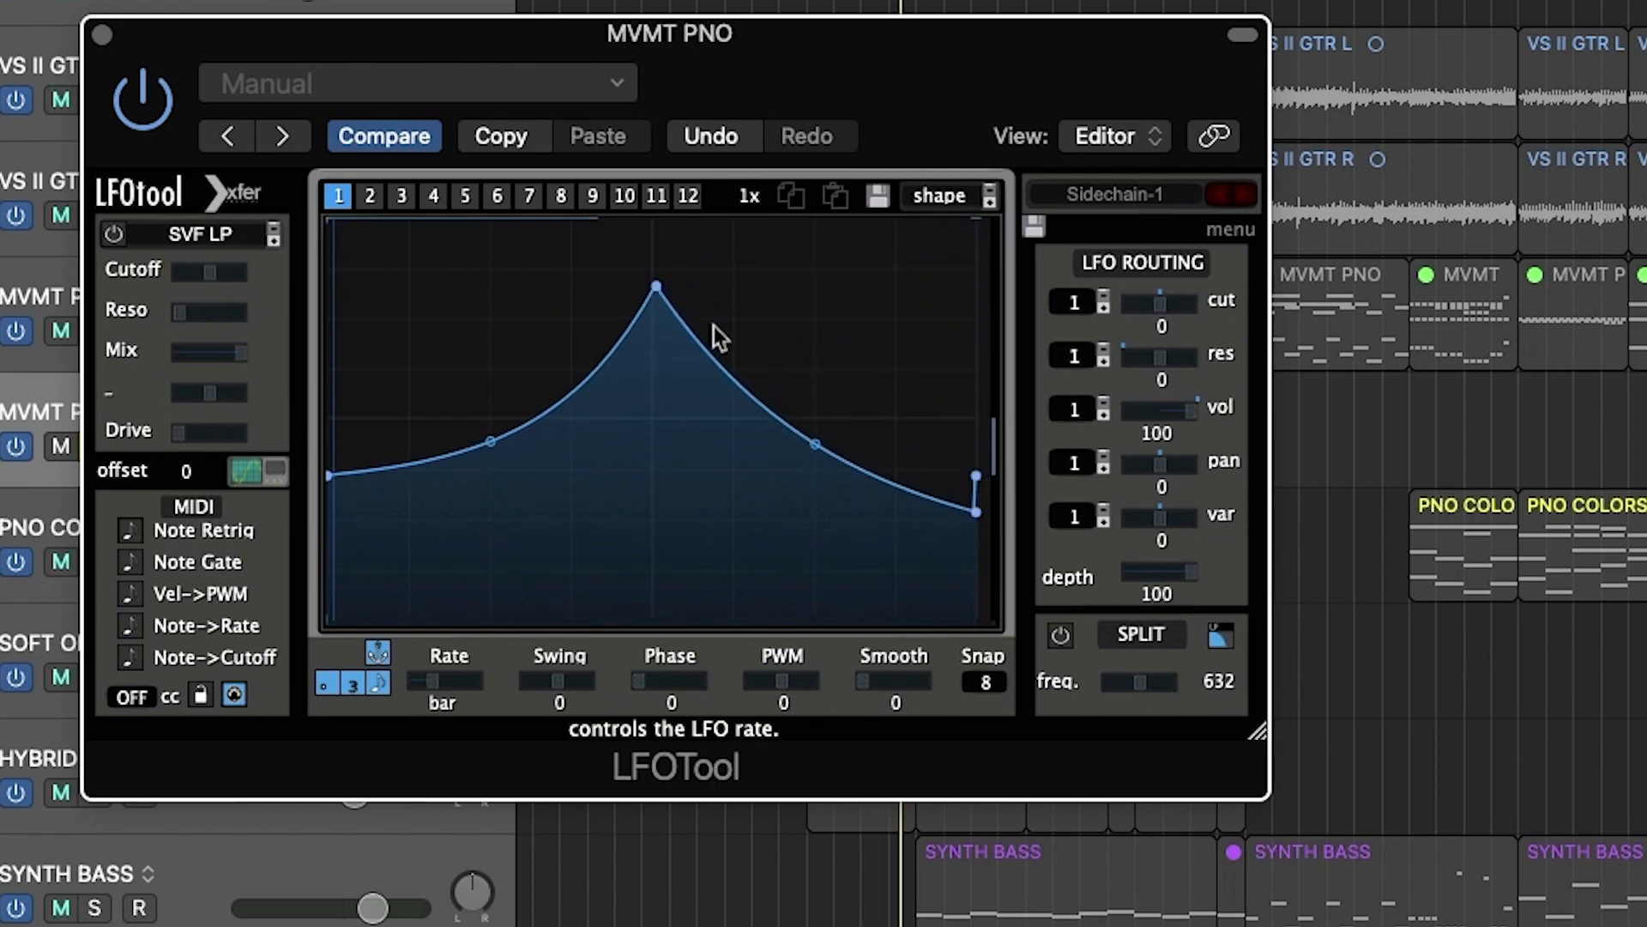
left_click_drag(484, 450, 491, 451)
left_click_drag(327, 475, 331, 512)
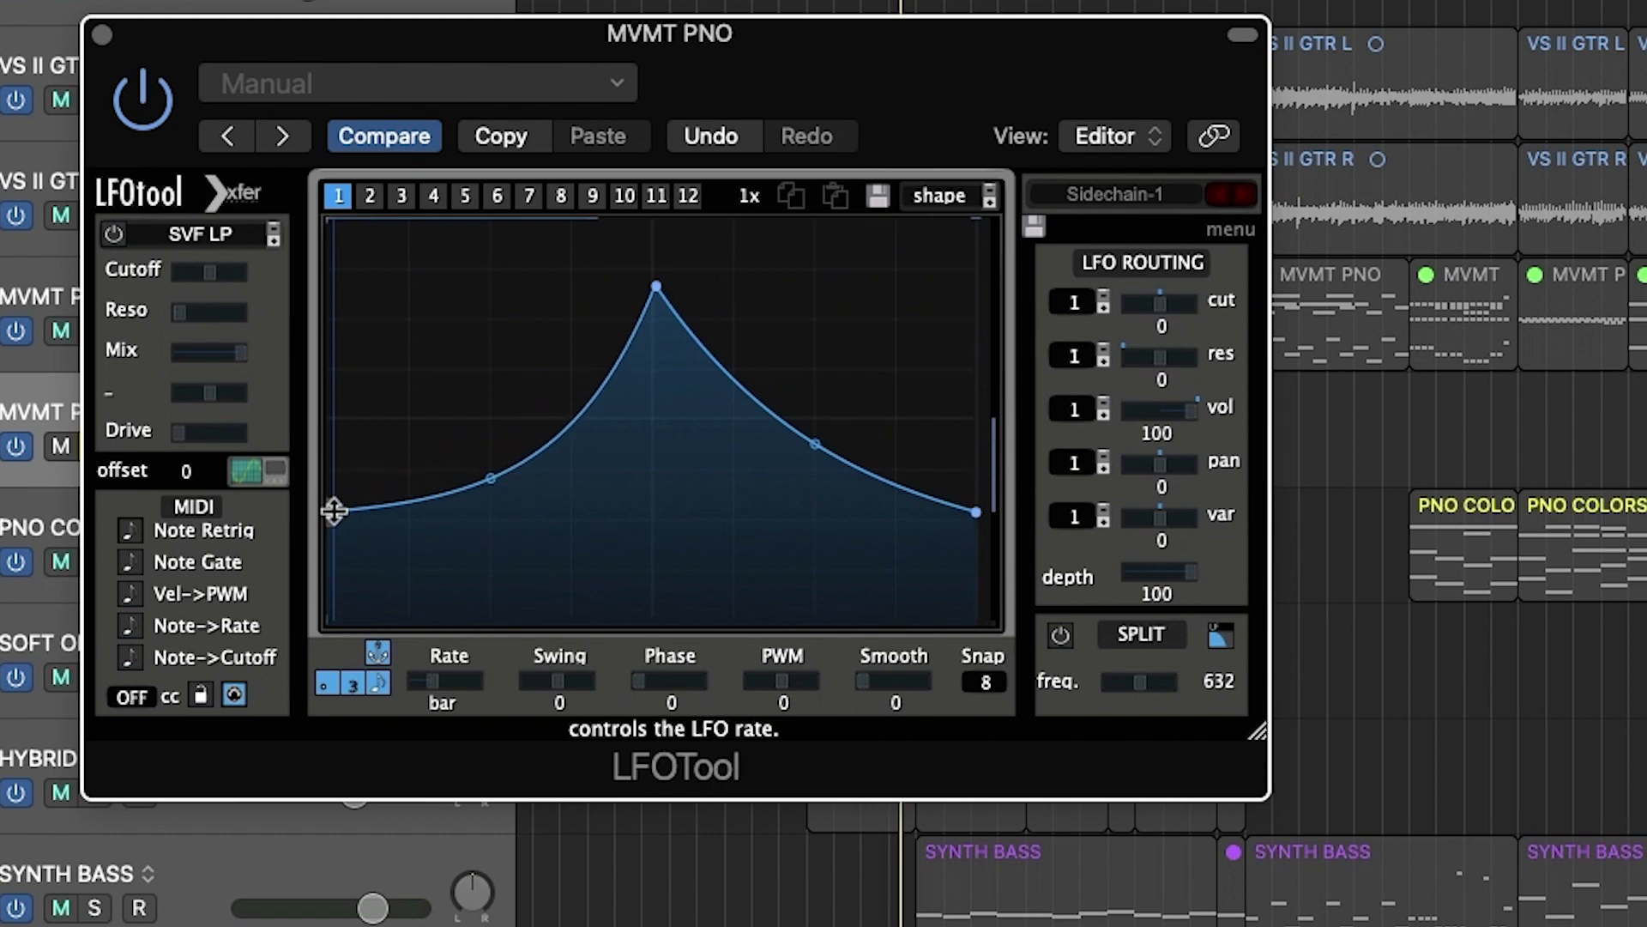
left_click_drag(806, 449, 657, 223)
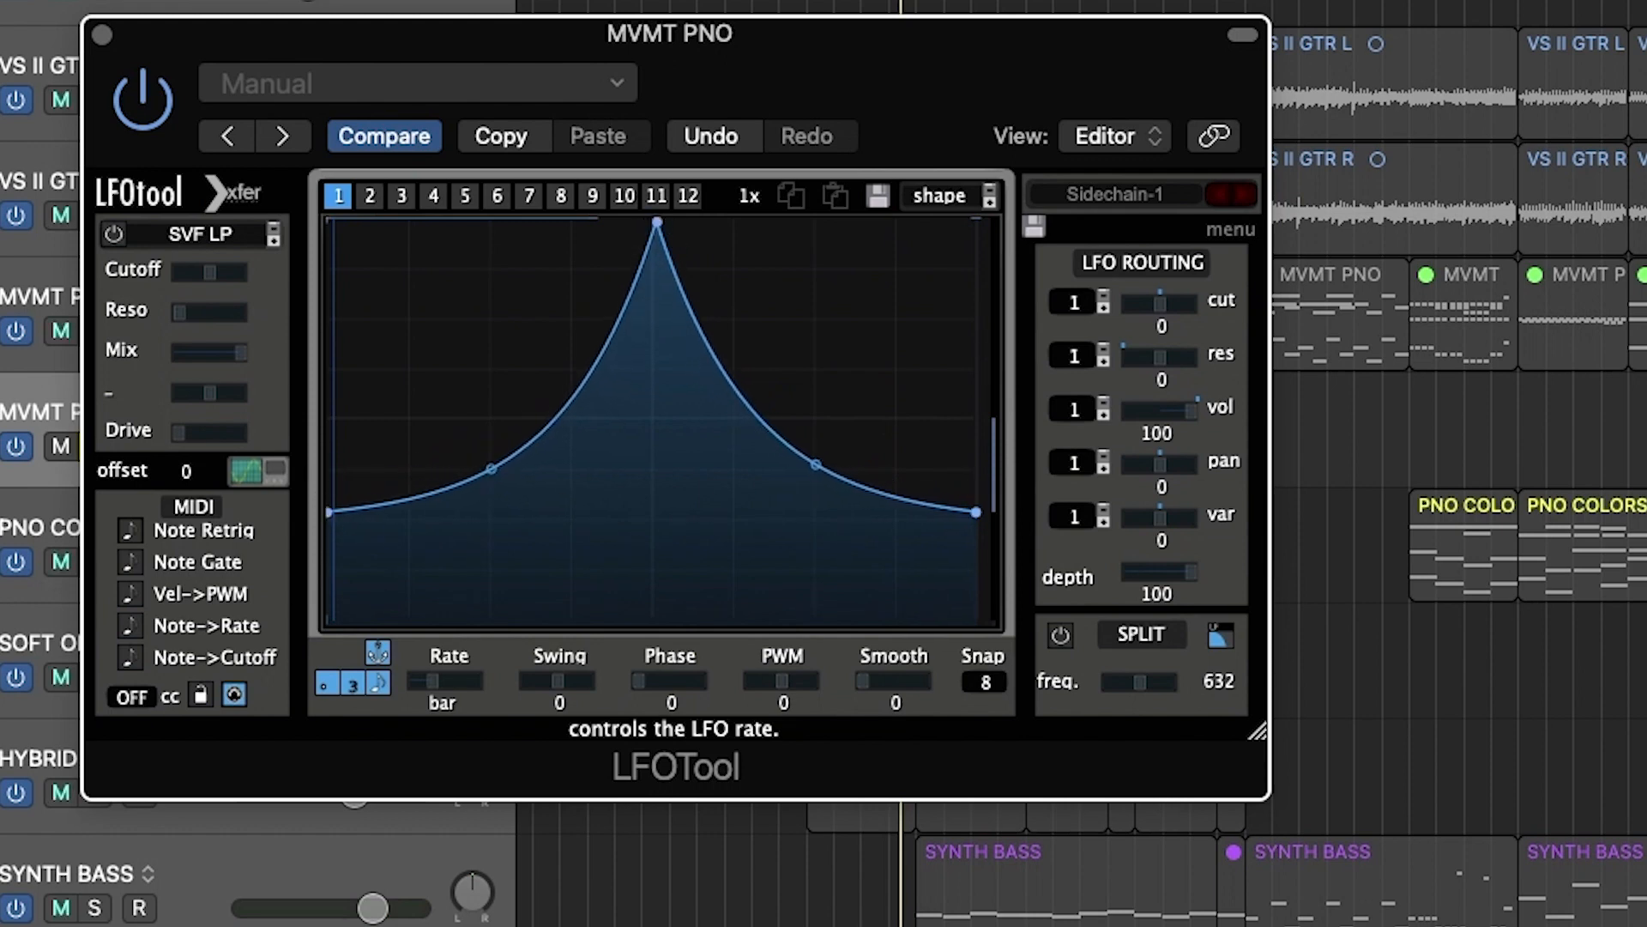
key("space")
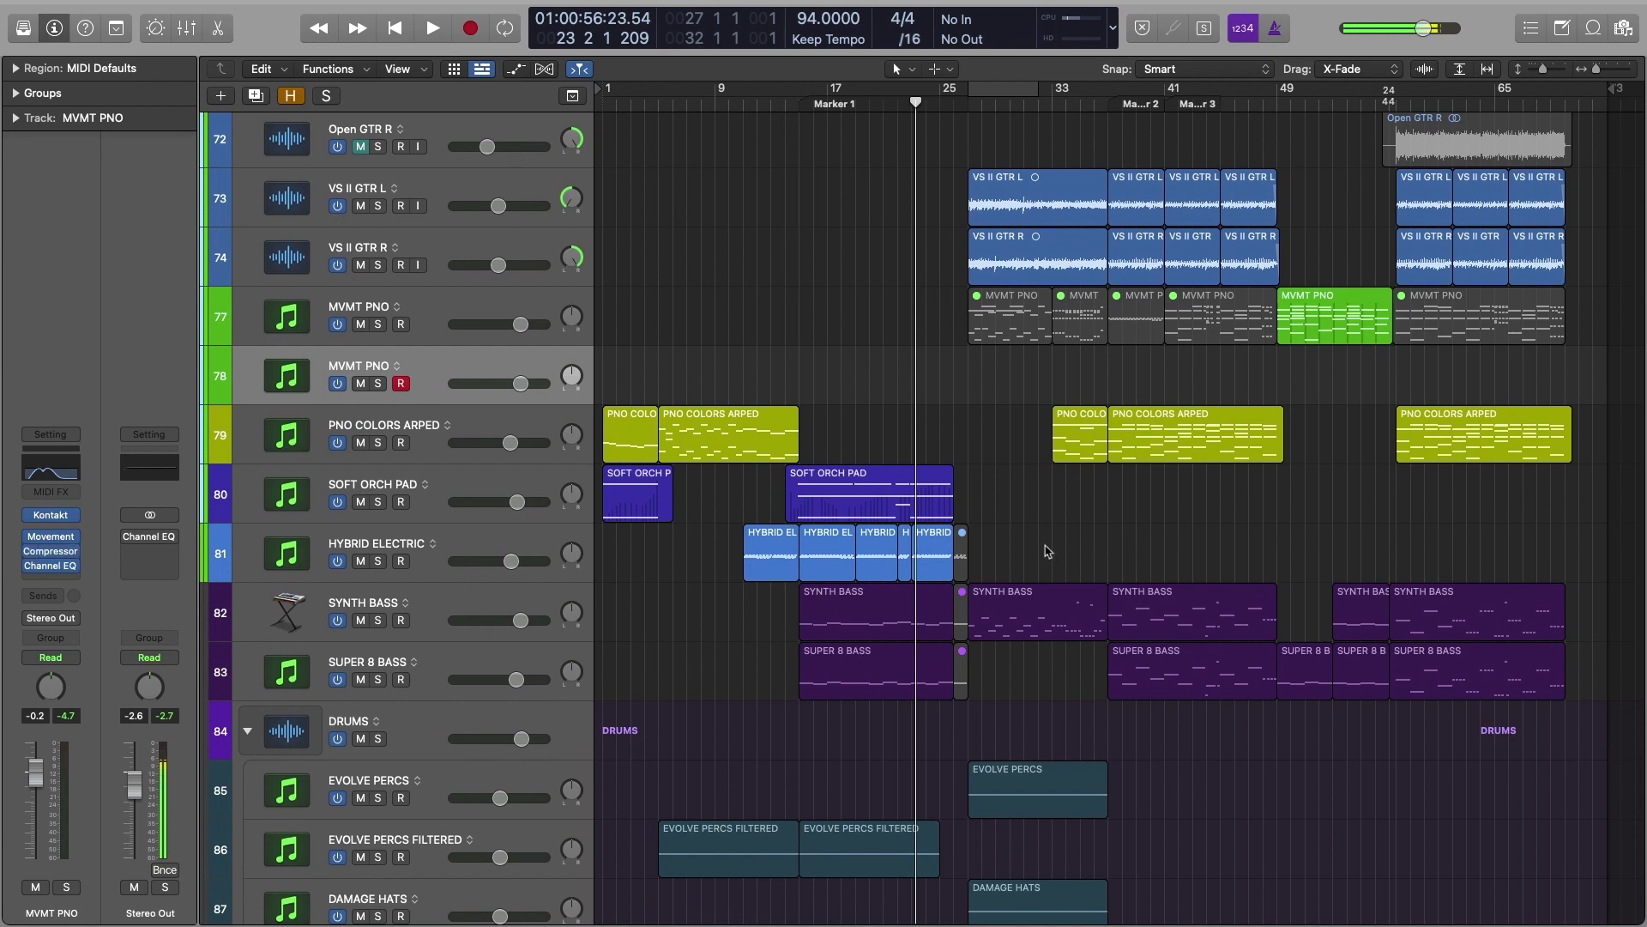
- Look through the guitar, piano, bass and drum tracks in the arrangement for another track that uses LFOTool
scroll(1043, 549, "down", 4)
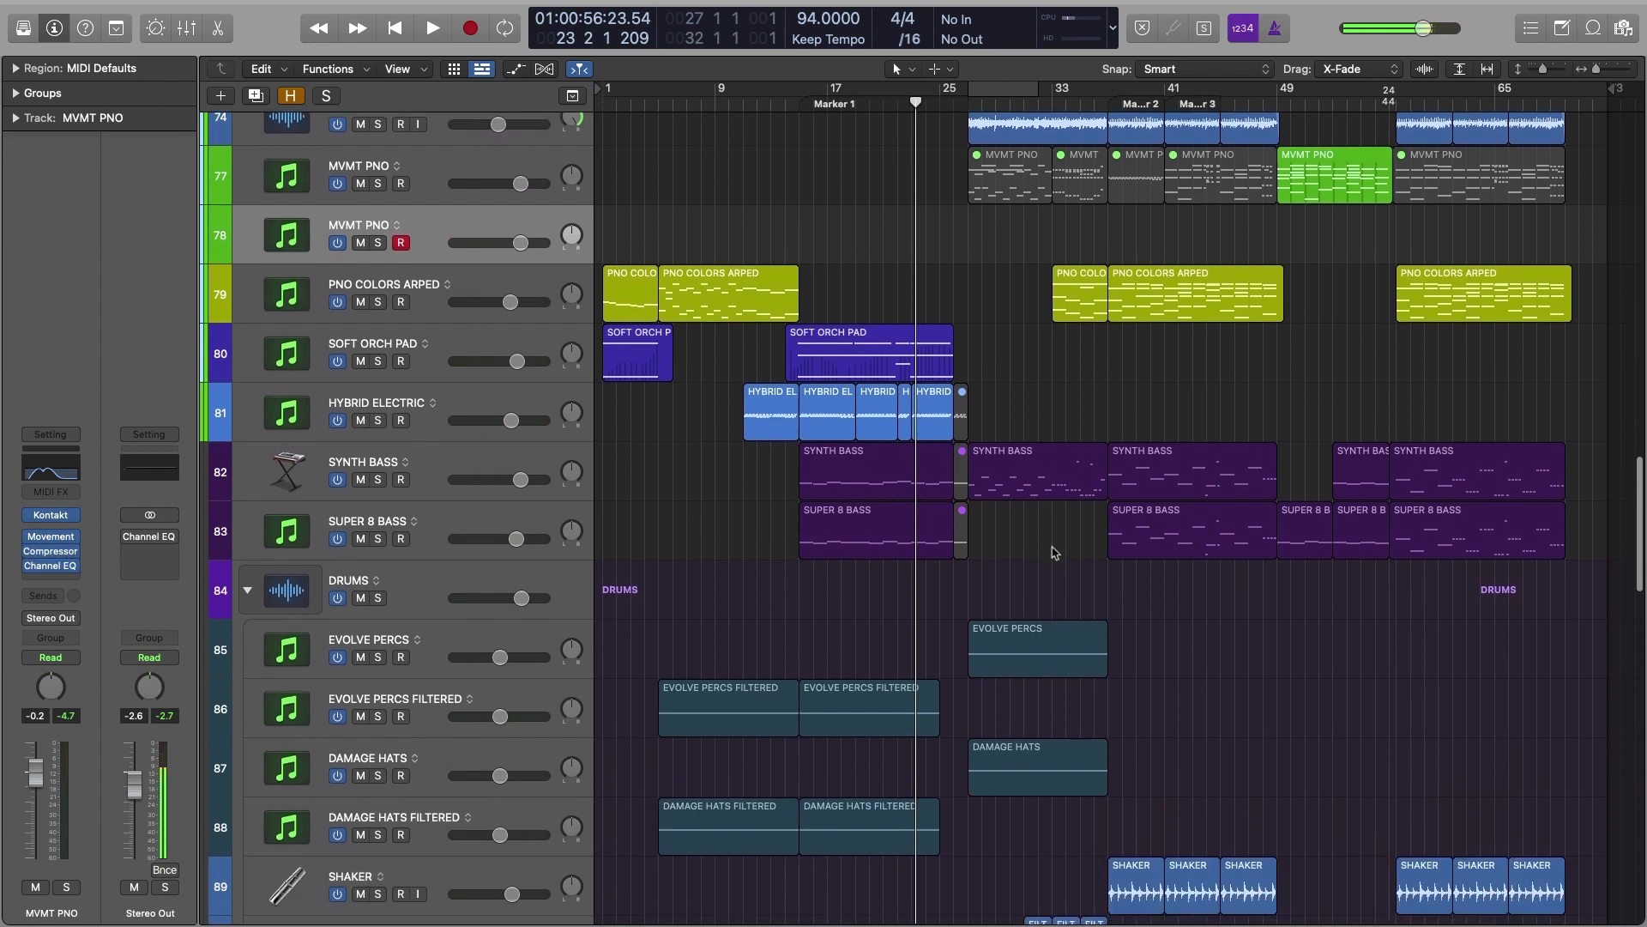
scroll(1051, 532, "down", 1)
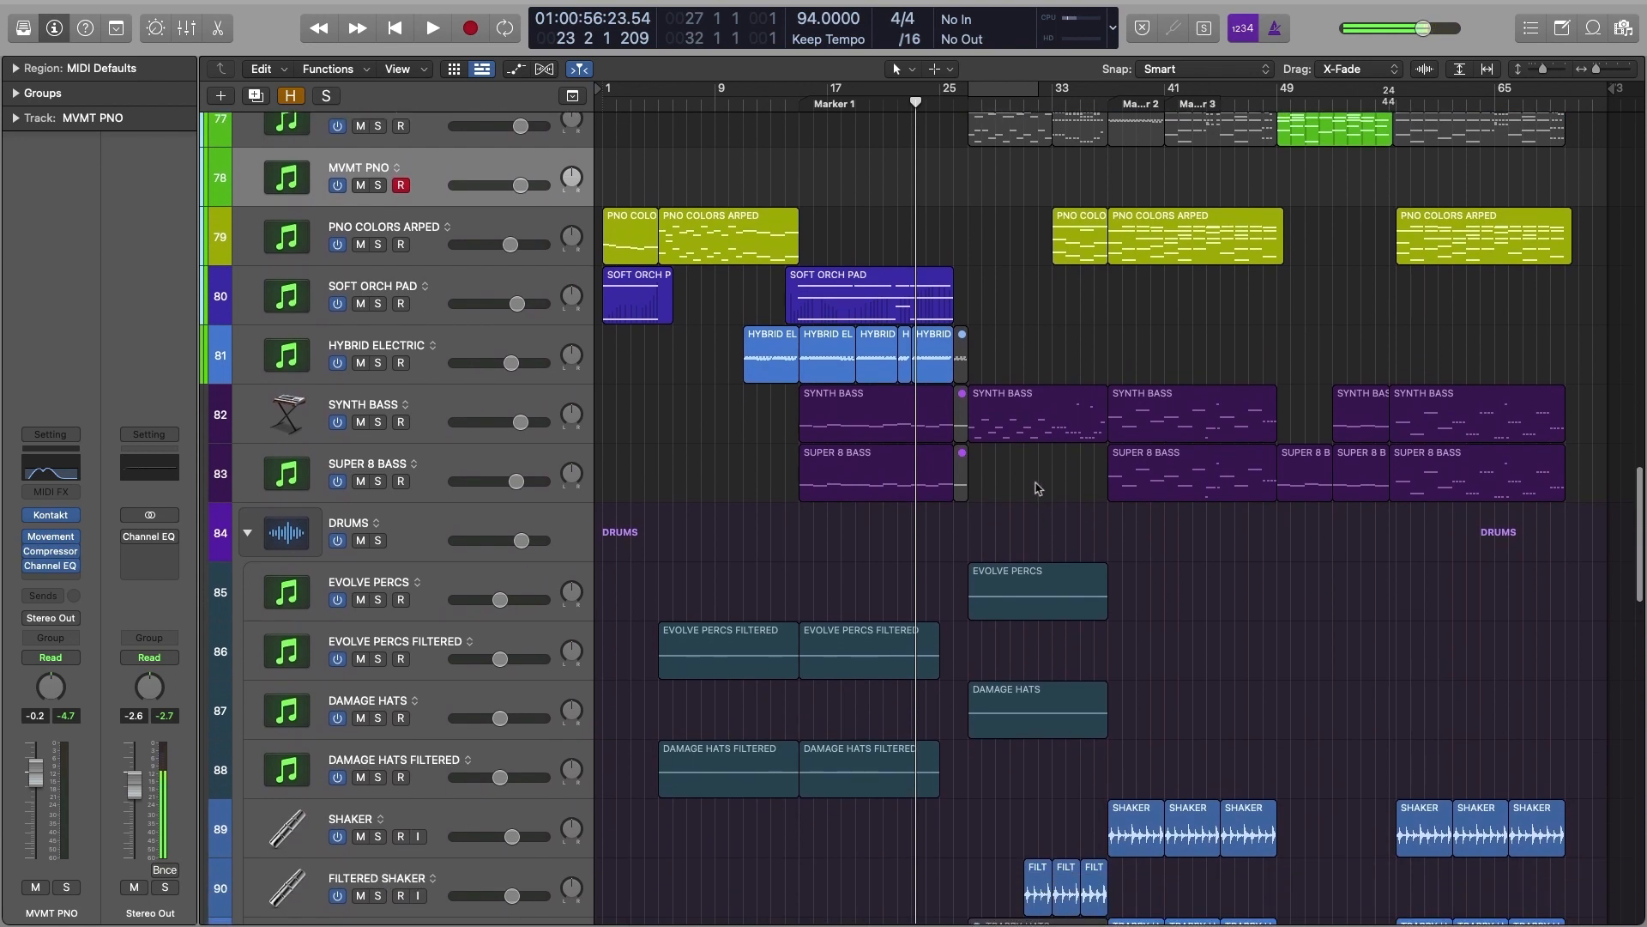
scroll(1074, 360, "up", 8)
scroll(1074, 360, "down", 7)
scroll(1077, 357, "up", 9)
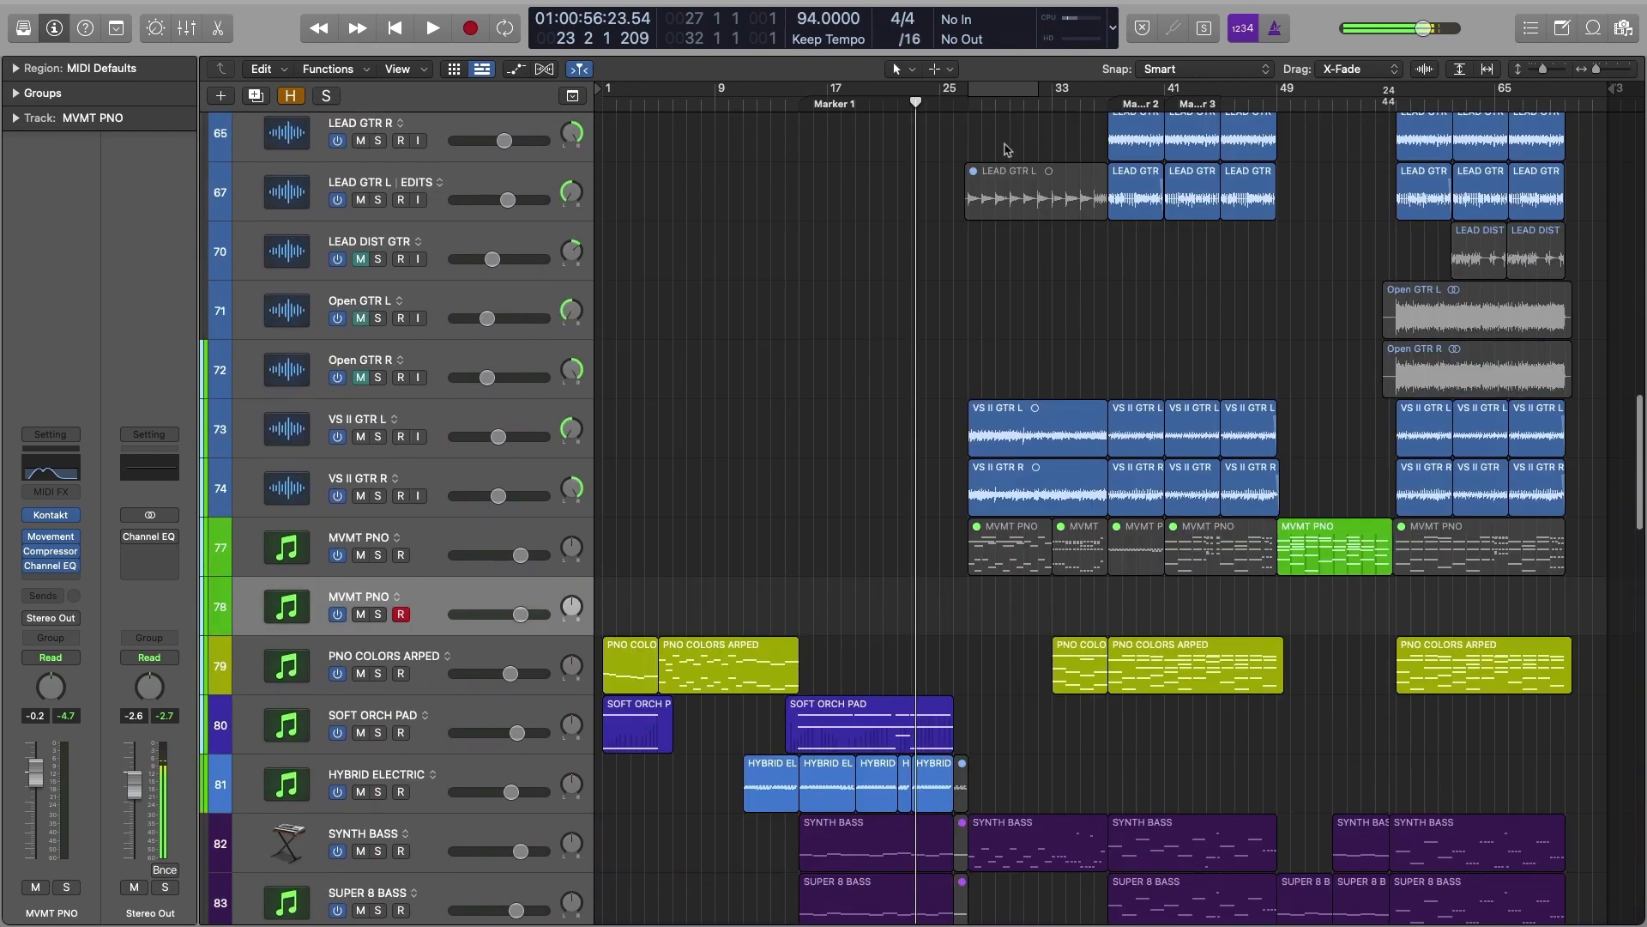
left_click(965, 138)
scroll(891, 271, "up", 1)
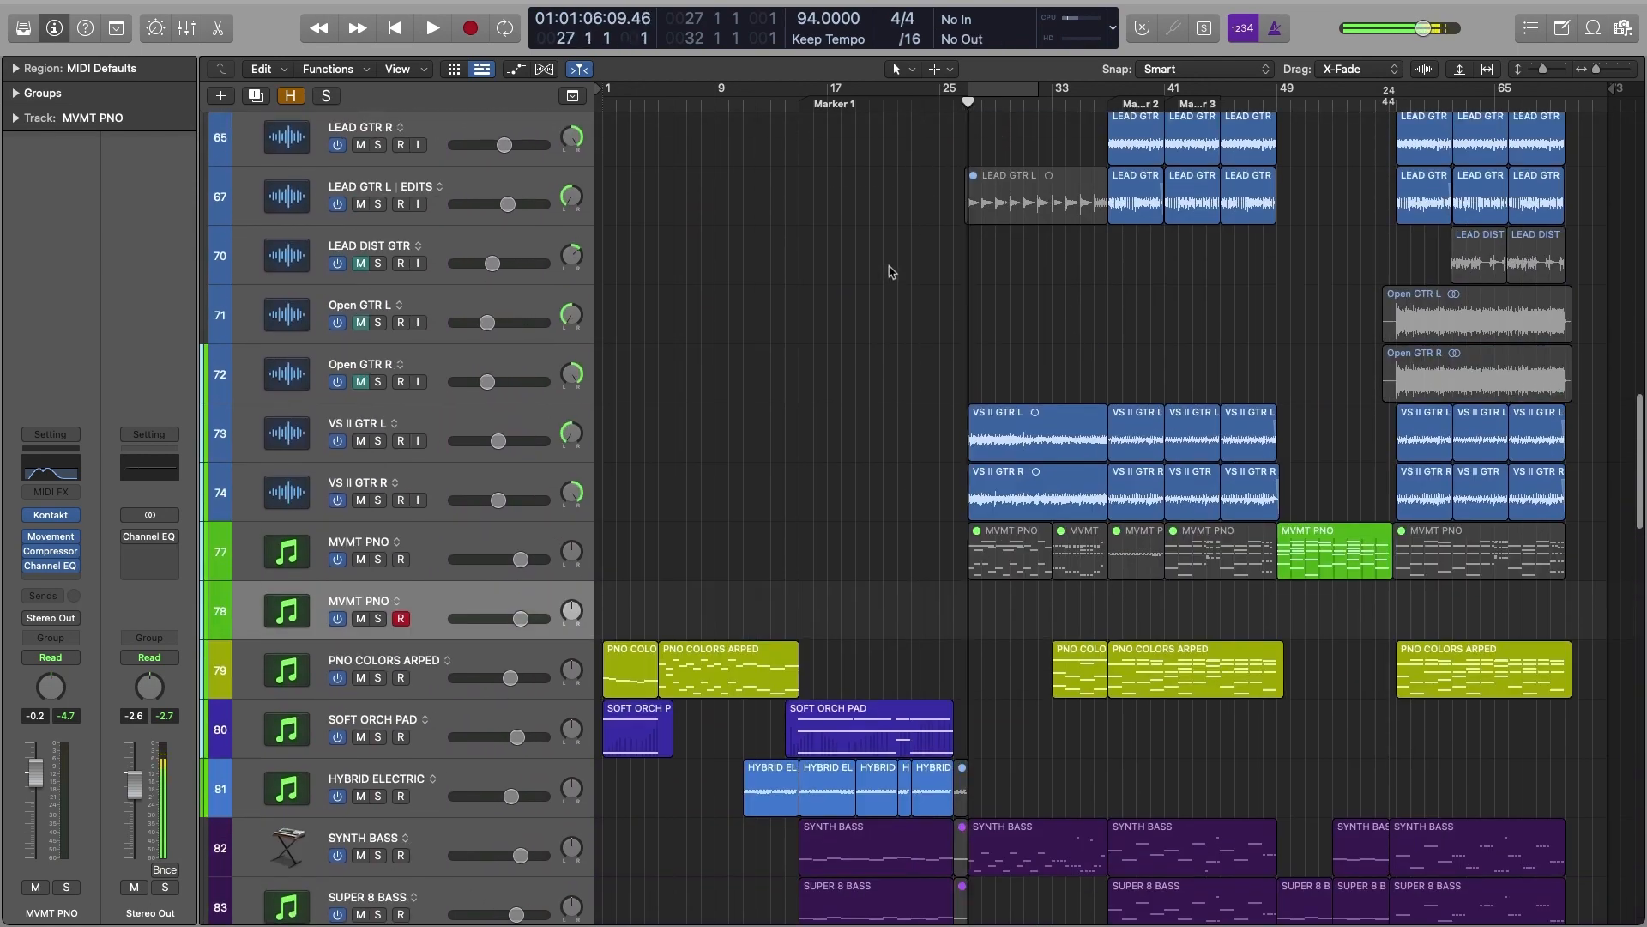
scroll(892, 271, "up", 6)
scroll(908, 343, "down", 7)
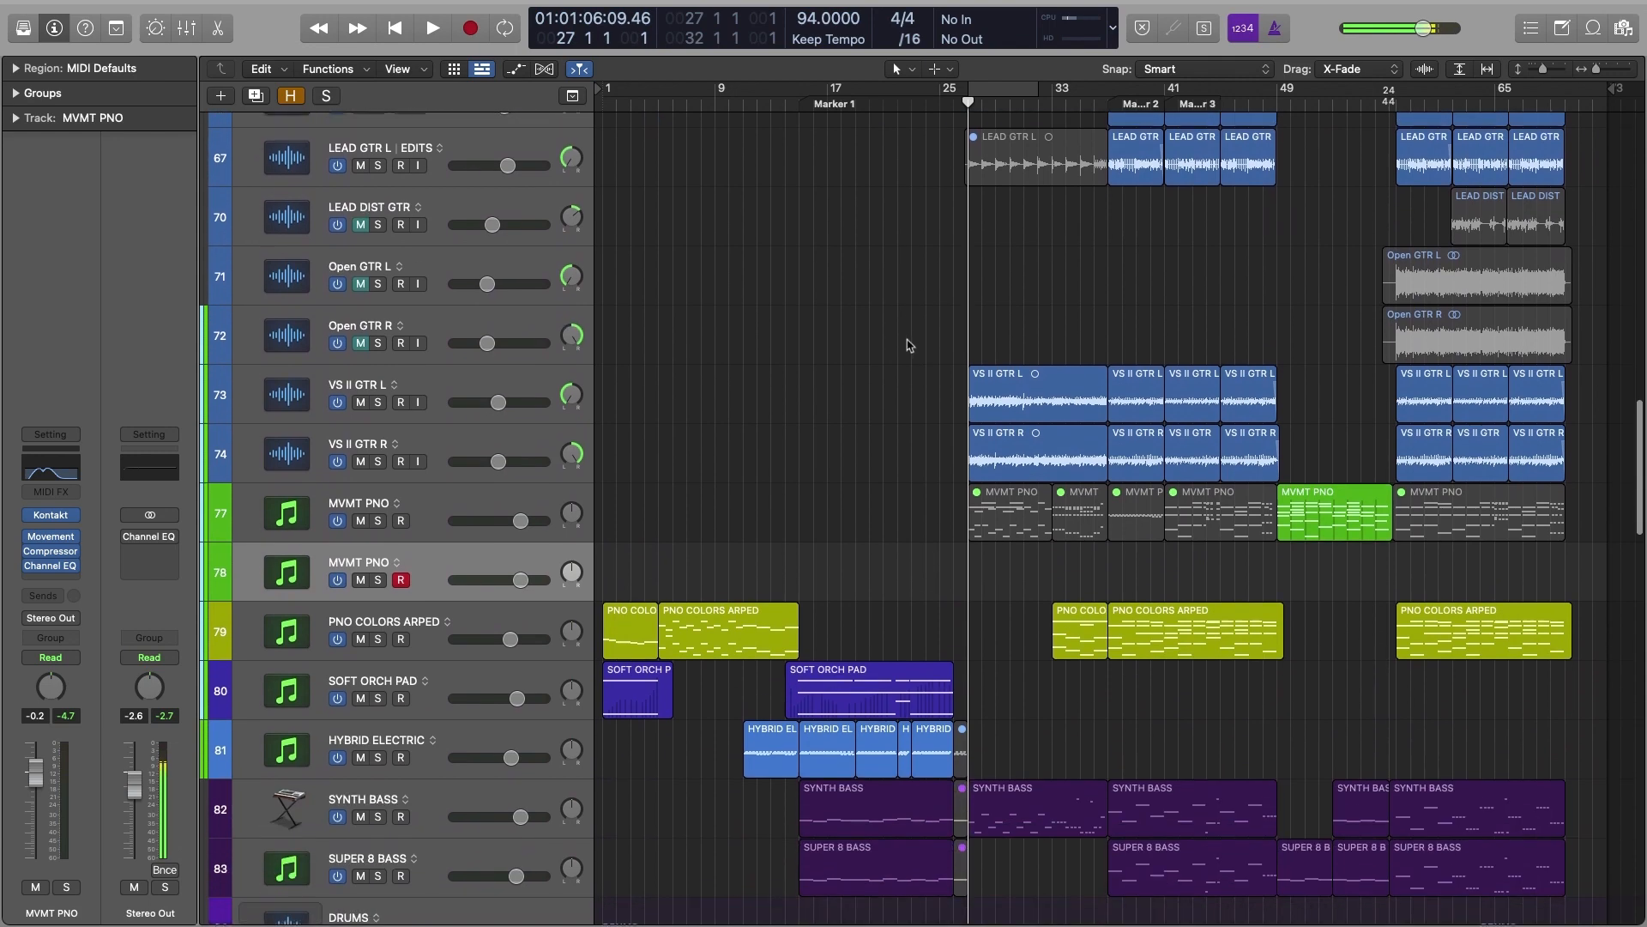
scroll(909, 345, "down", 1)
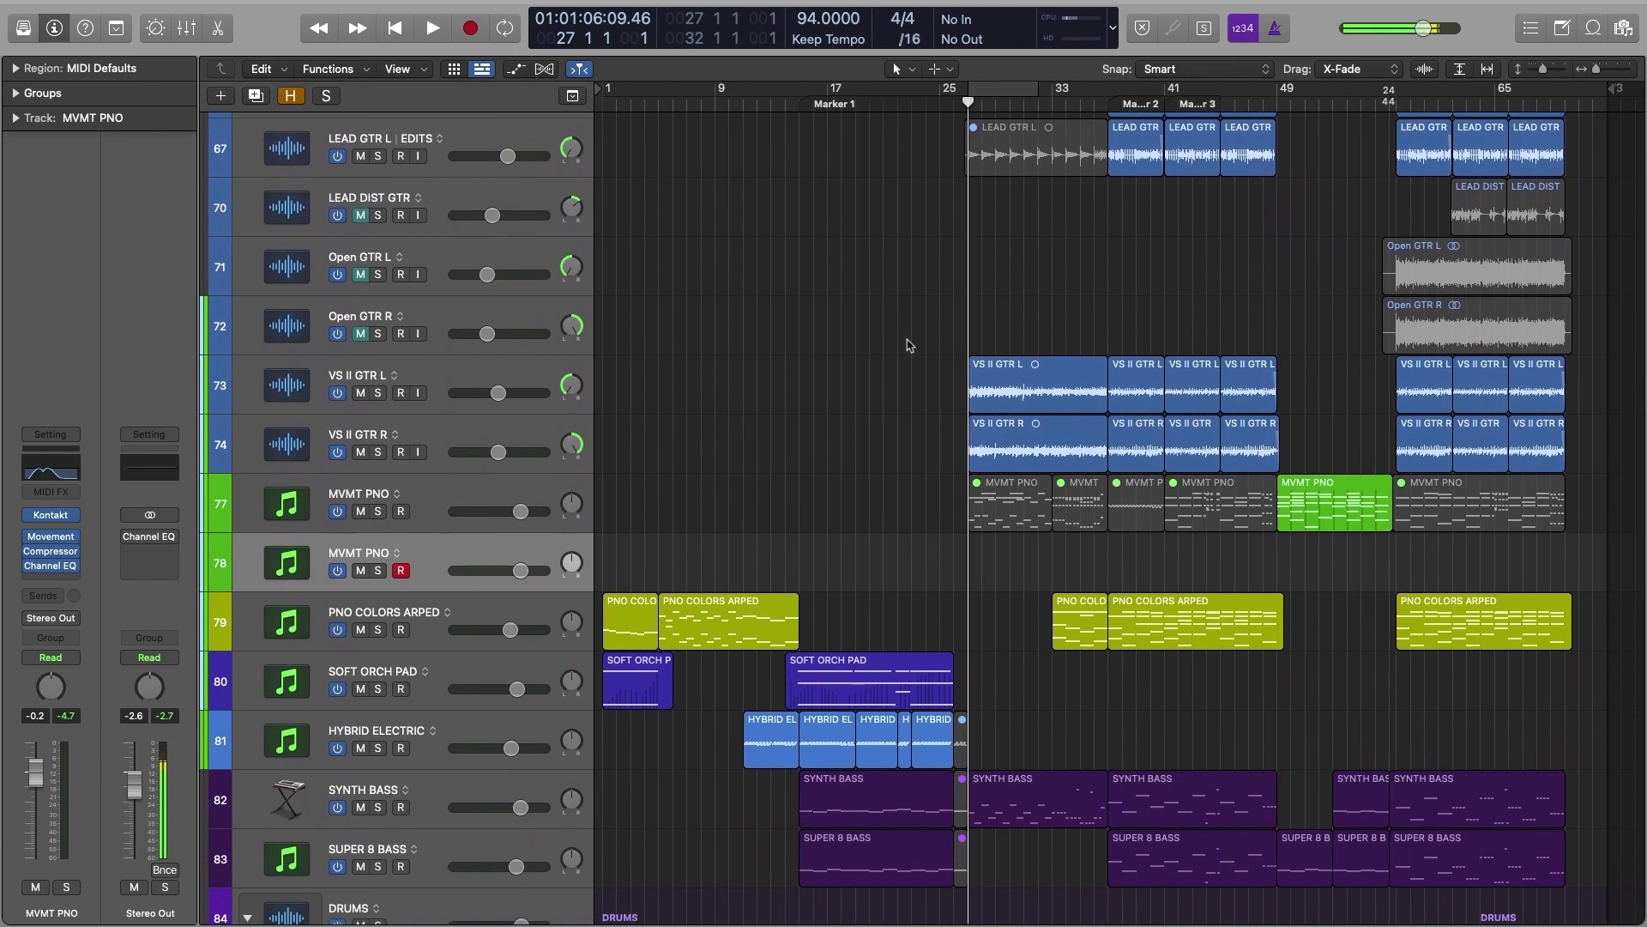
- Solo the SOFT ORCH PAD track and play it from bar 1 while viewing its LFOTool curve, leaving solo off at the end
left_click(461, 693)
left_click_drag(622, 100, 598, 109)
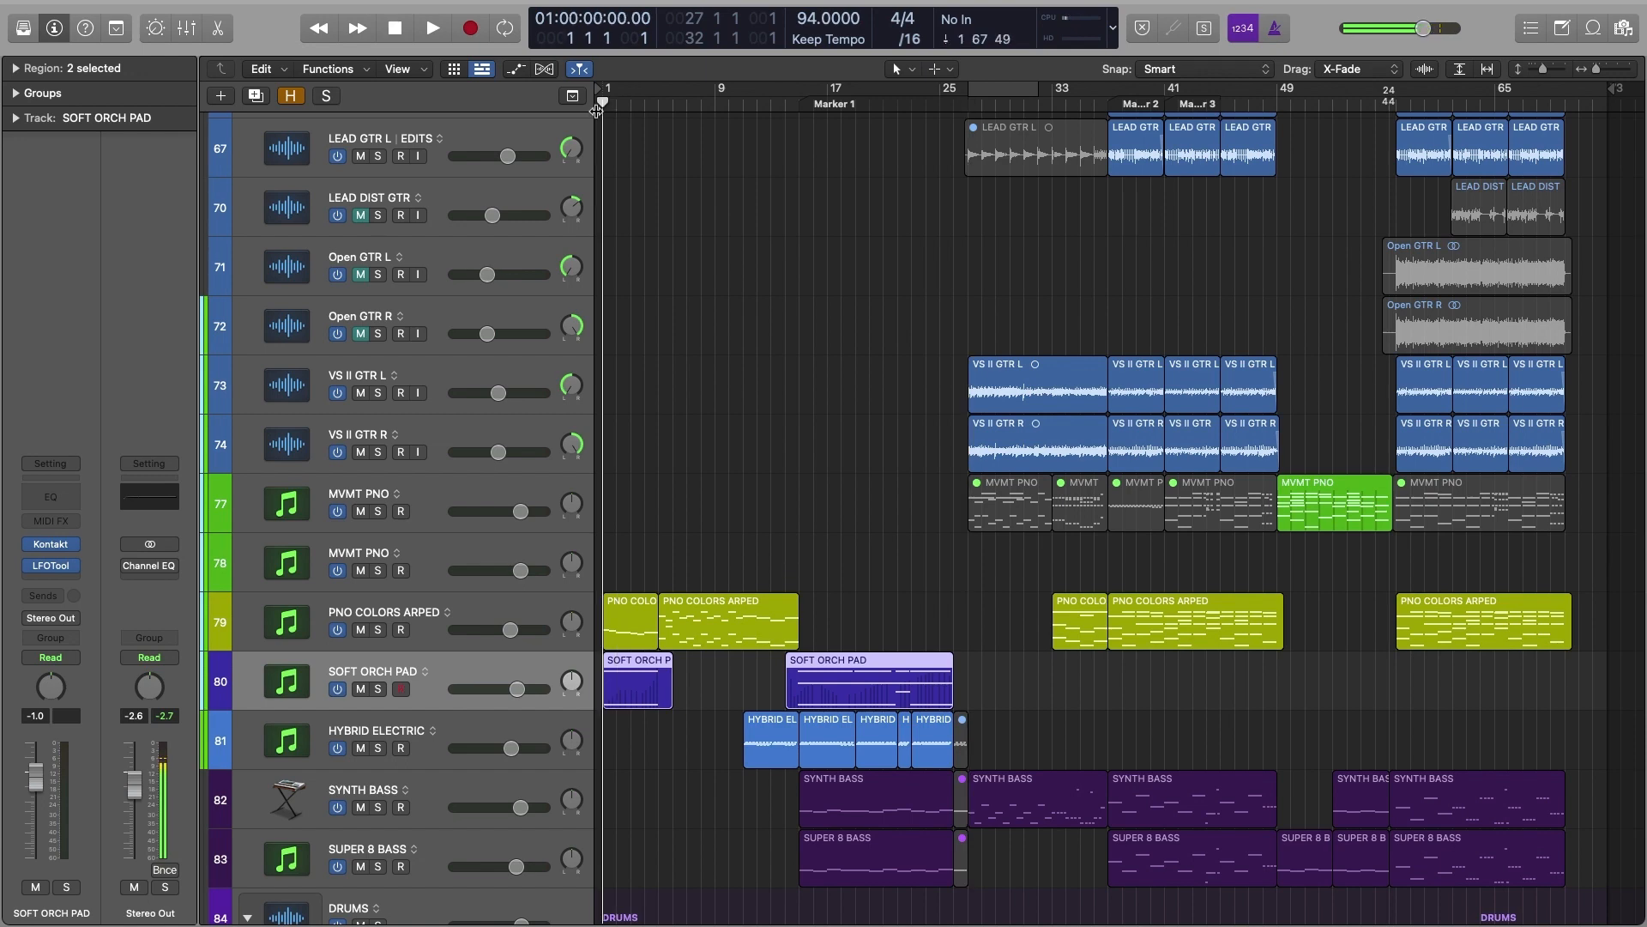
key("s")
key("space")
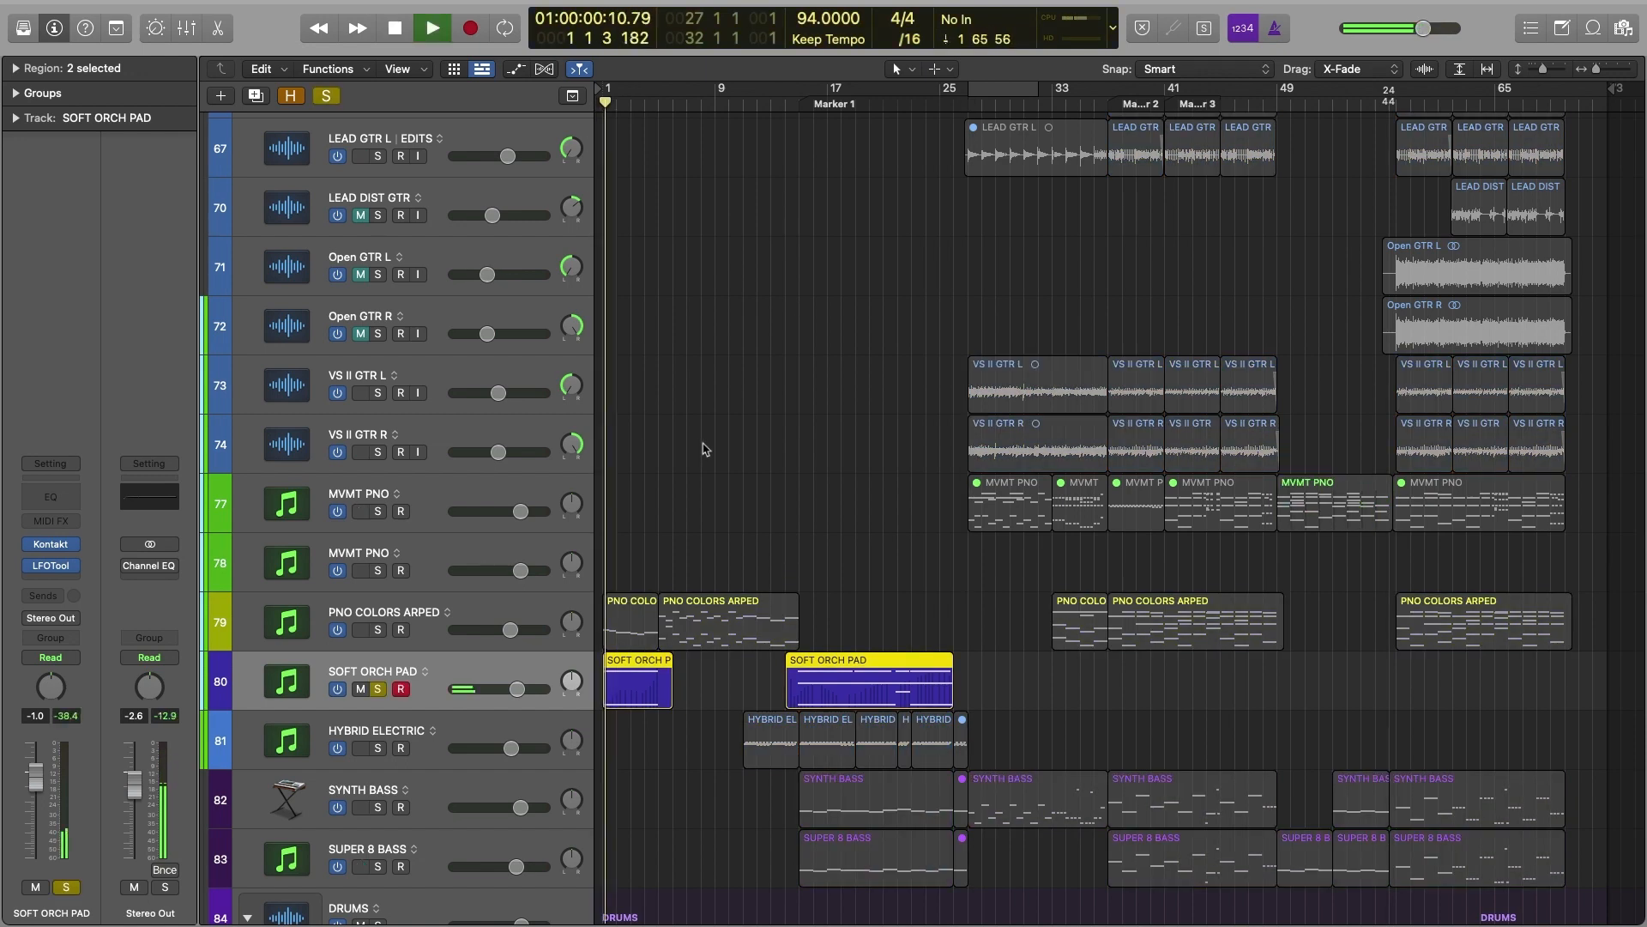
left_click(51, 565)
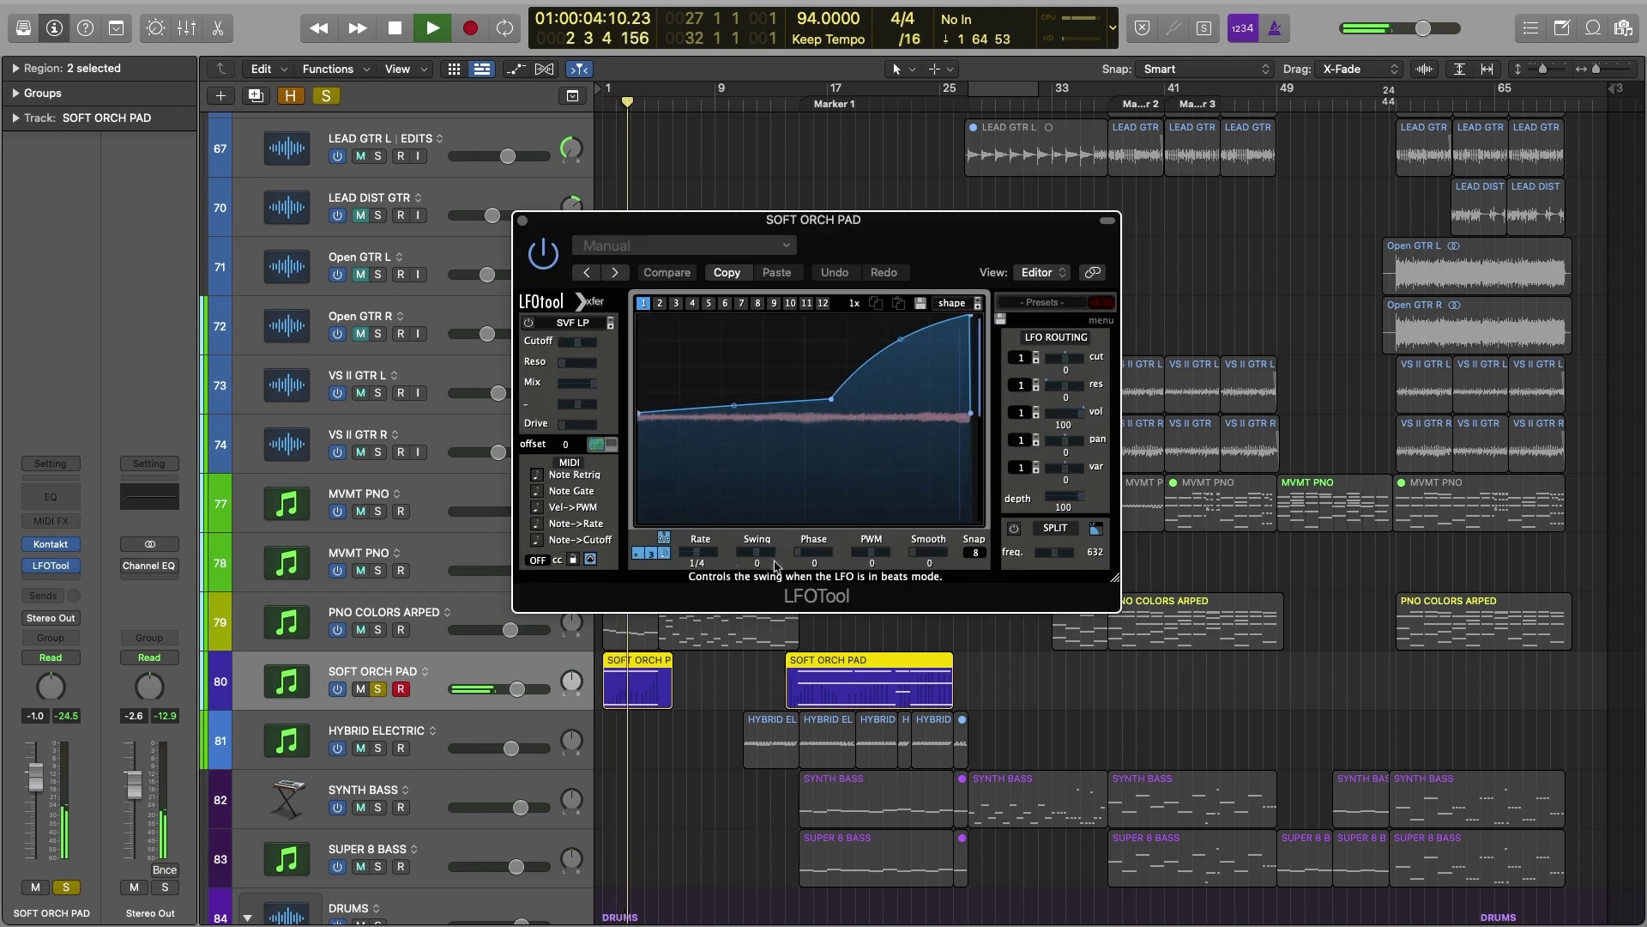
key("space")
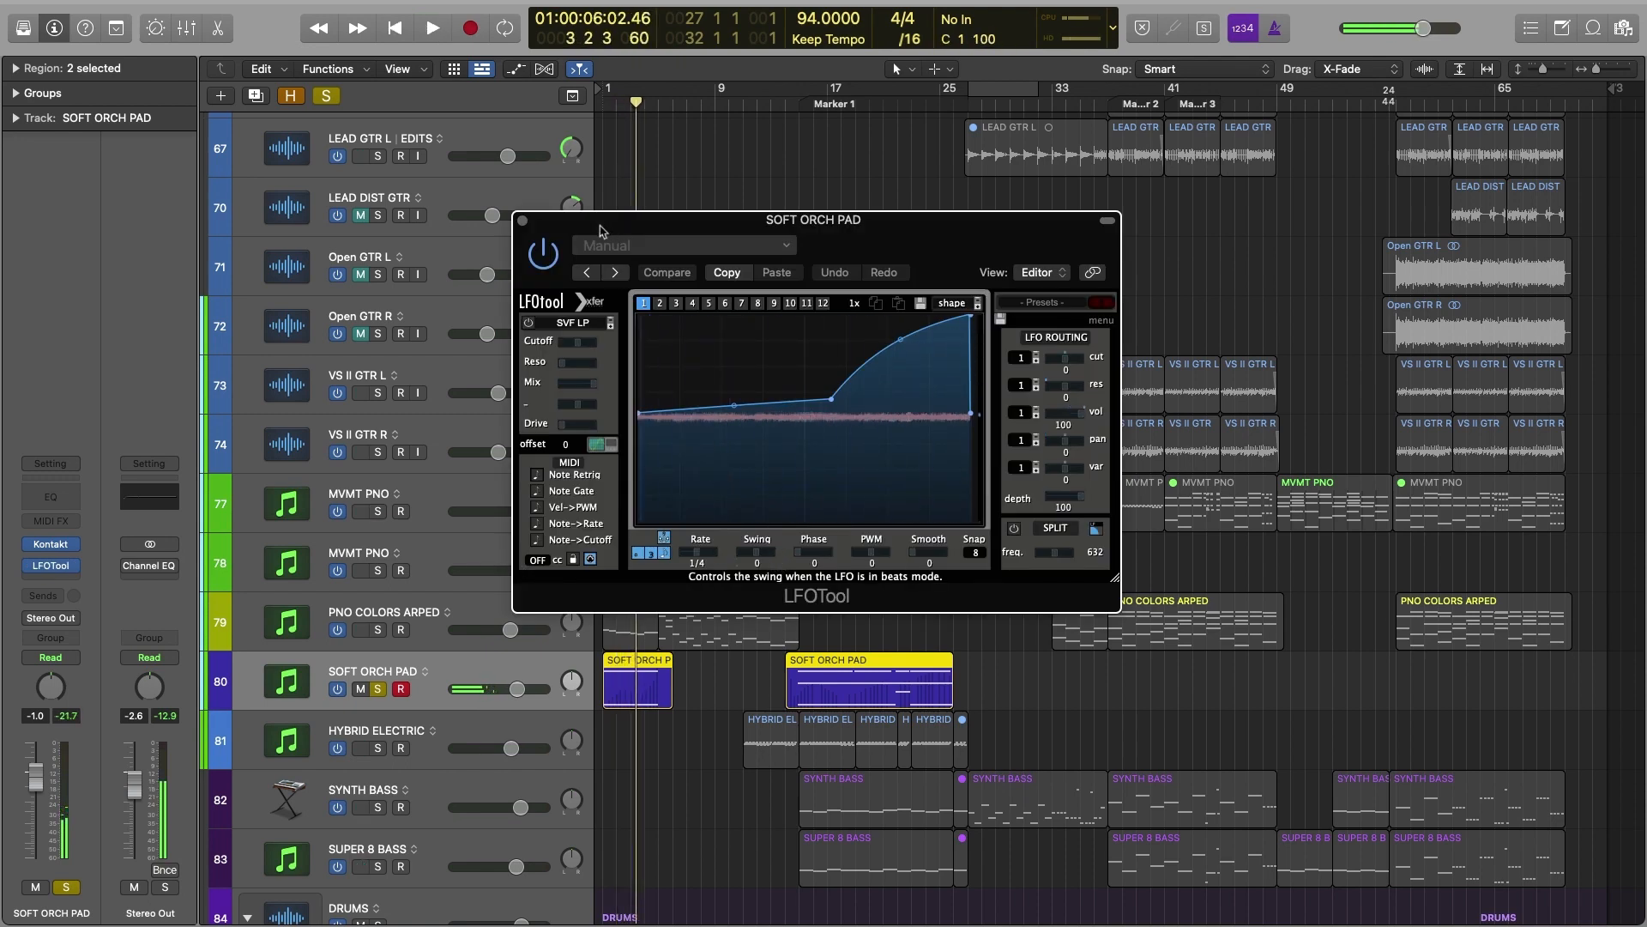
left_click(522, 221)
left_click(776, 314)
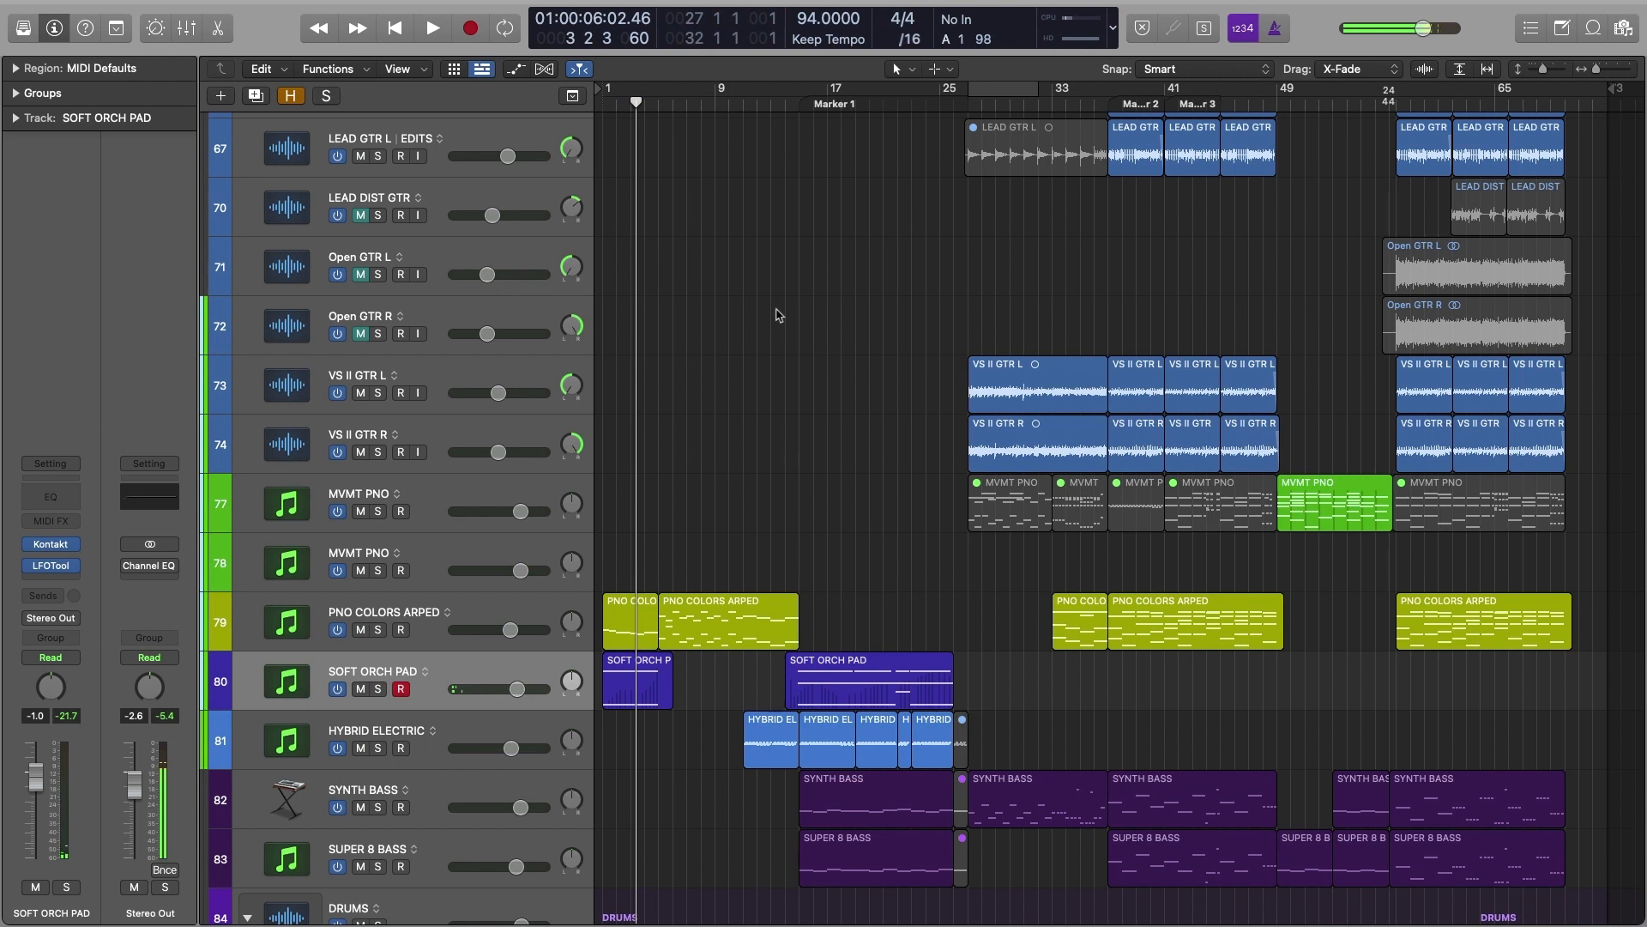
- Play the opening from bar 1 with all tracks active to hear the pumping pad in the mix
key("Return")
key("space")
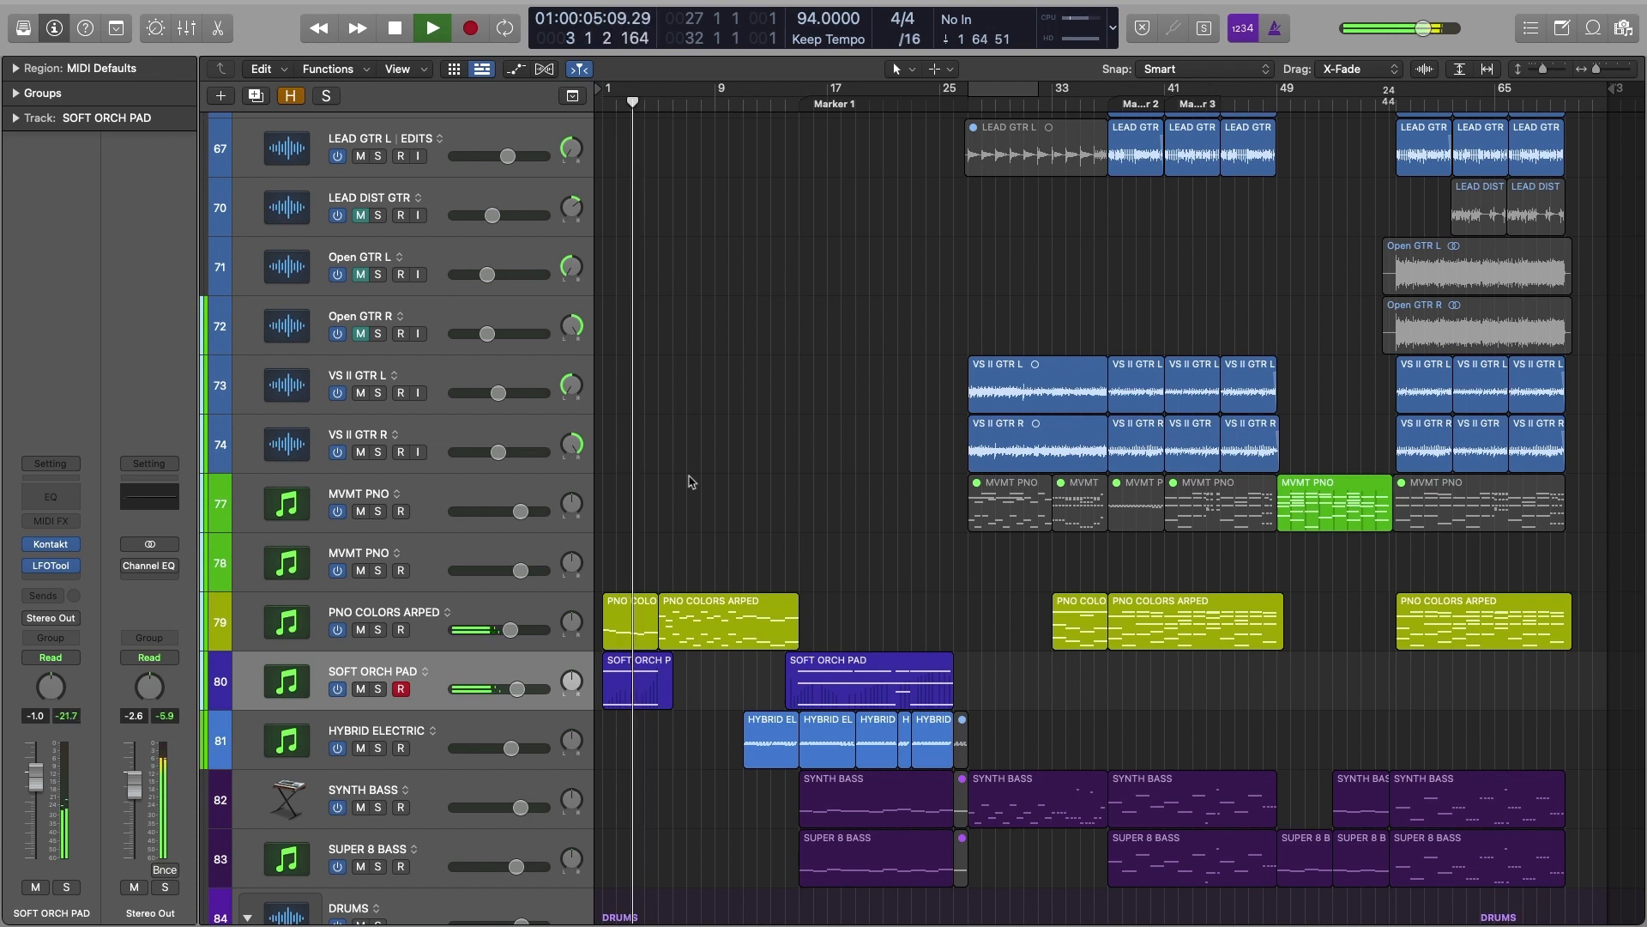
key("space")
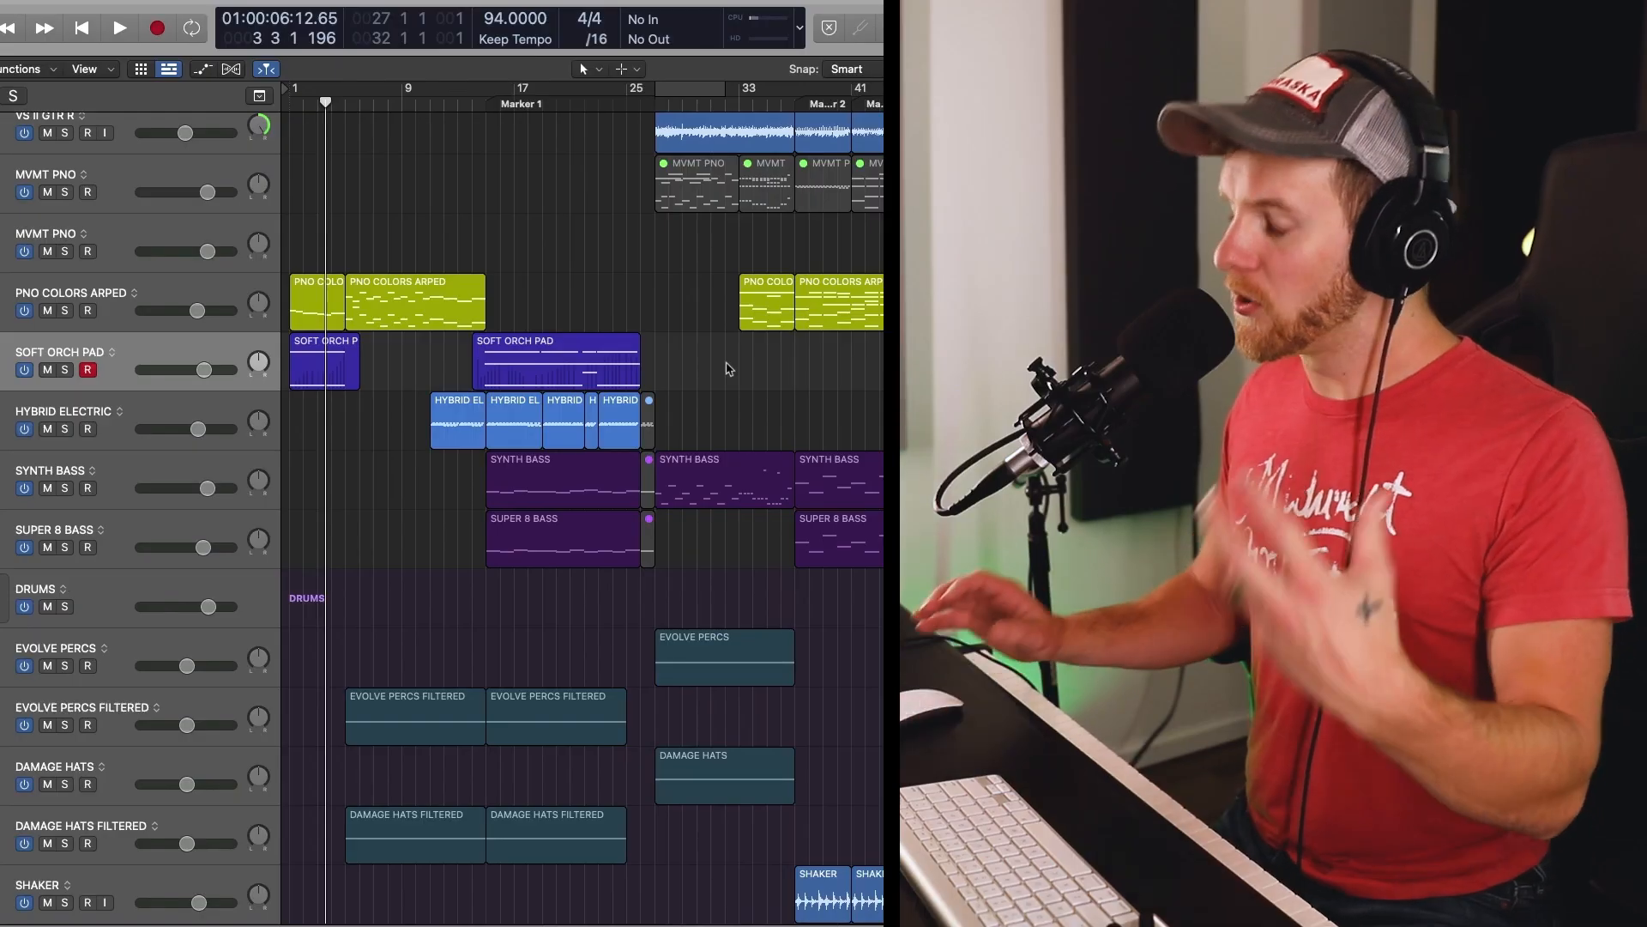
- Show the track automation to view the LFOTool bypass lanes on SYNTH BASS and SUPER 8 BASS
key("a")
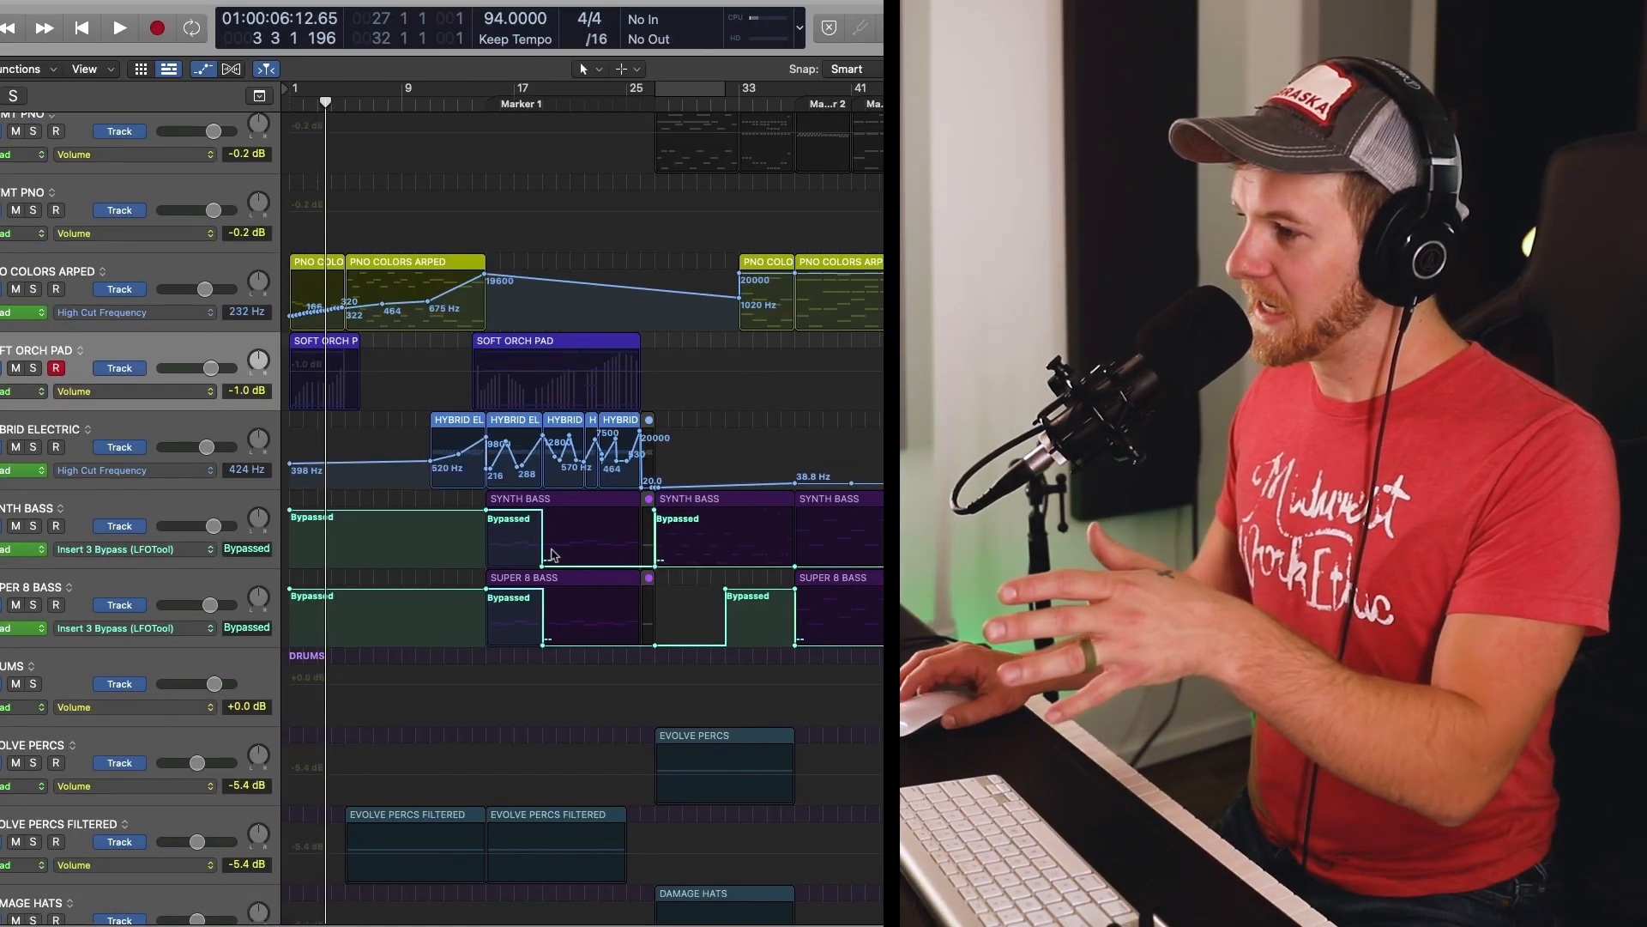